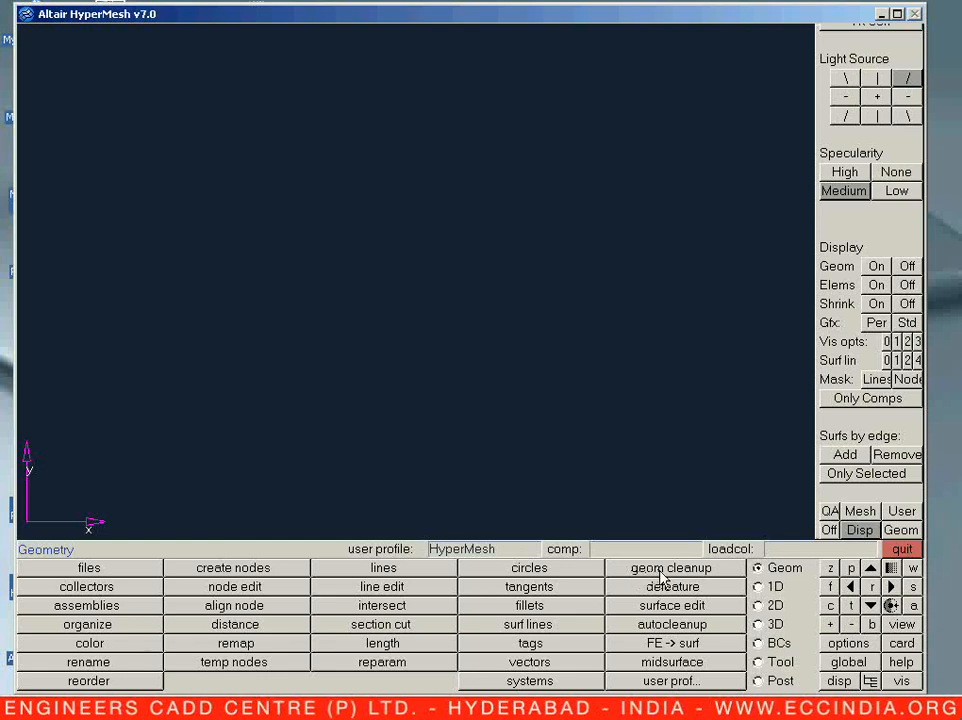
Create a size 10 square planar surface normal to the z-axis, with its base node at the origin.
left_click(710, 578)
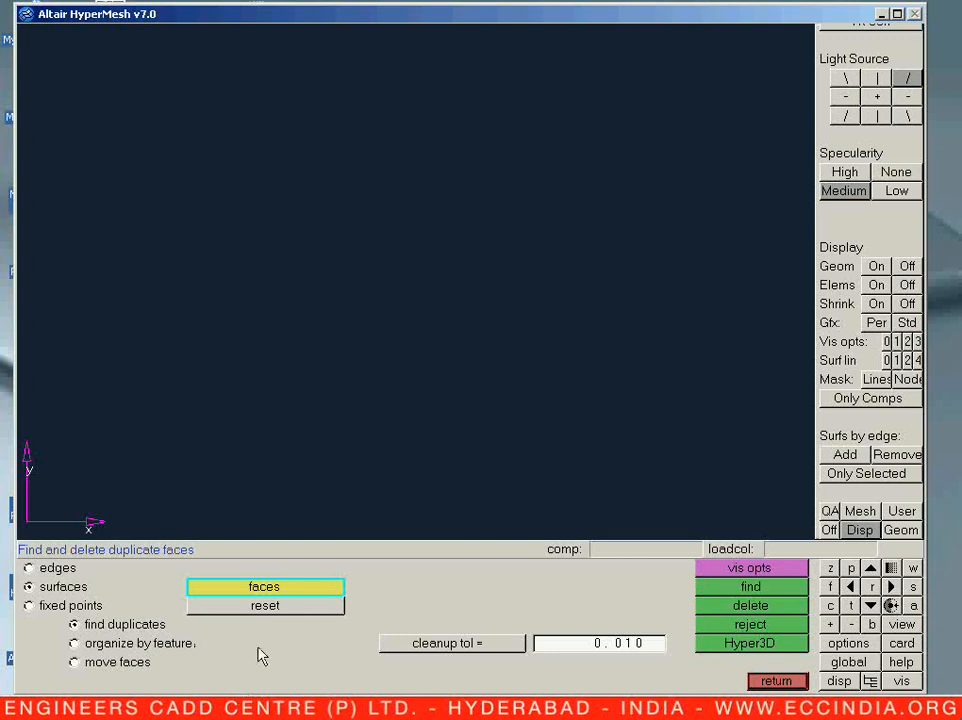
key("Escape")
left_click(774, 607)
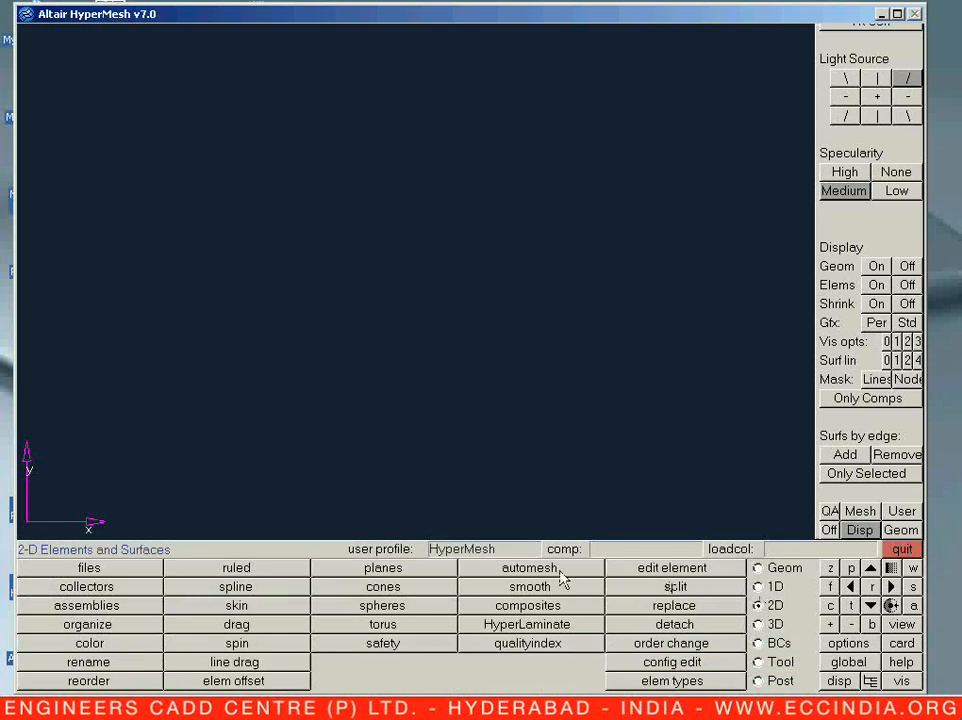
left_click(397, 573)
left_click(249, 590)
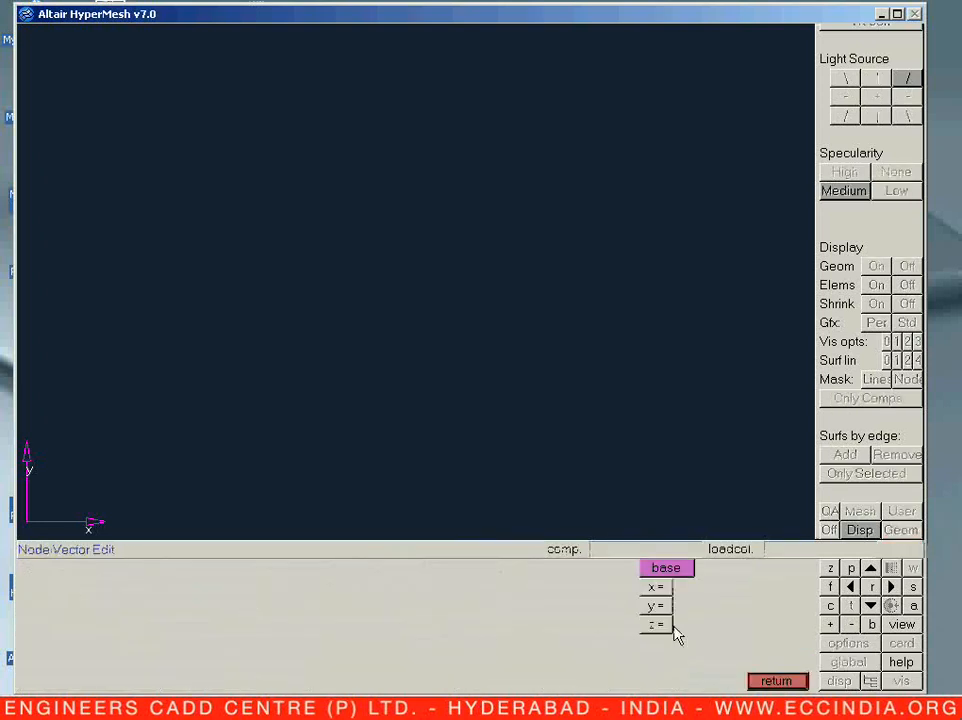
left_click(775, 681)
left_click(580, 608)
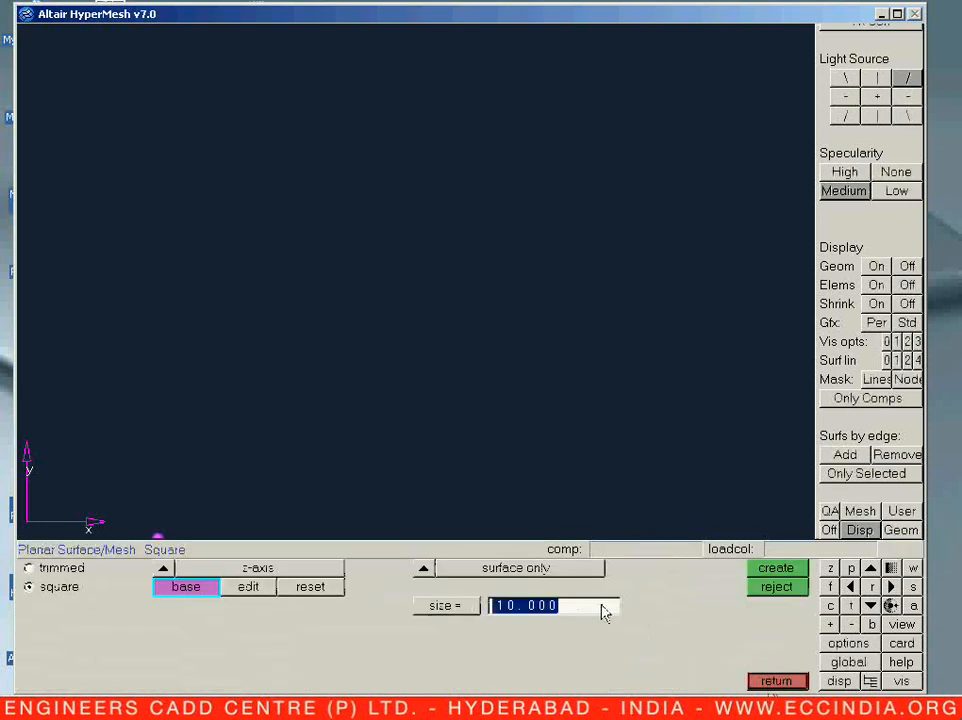
left_click(783, 569)
key("f")
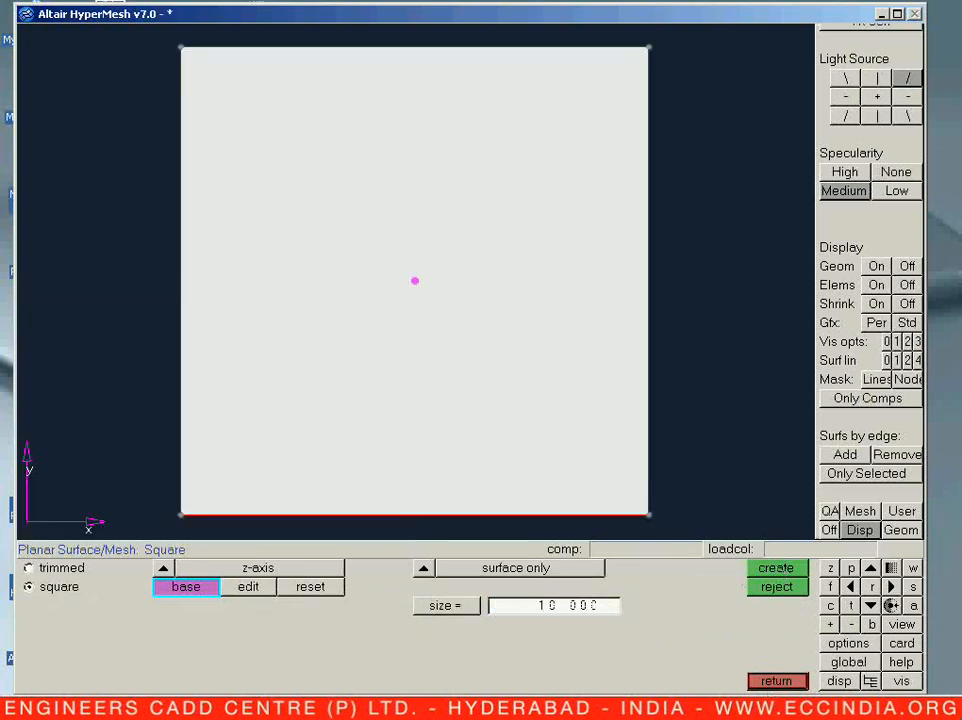
Create a second size 10 square surface beside the first, with its base node at x = 10.
left_click(249, 592)
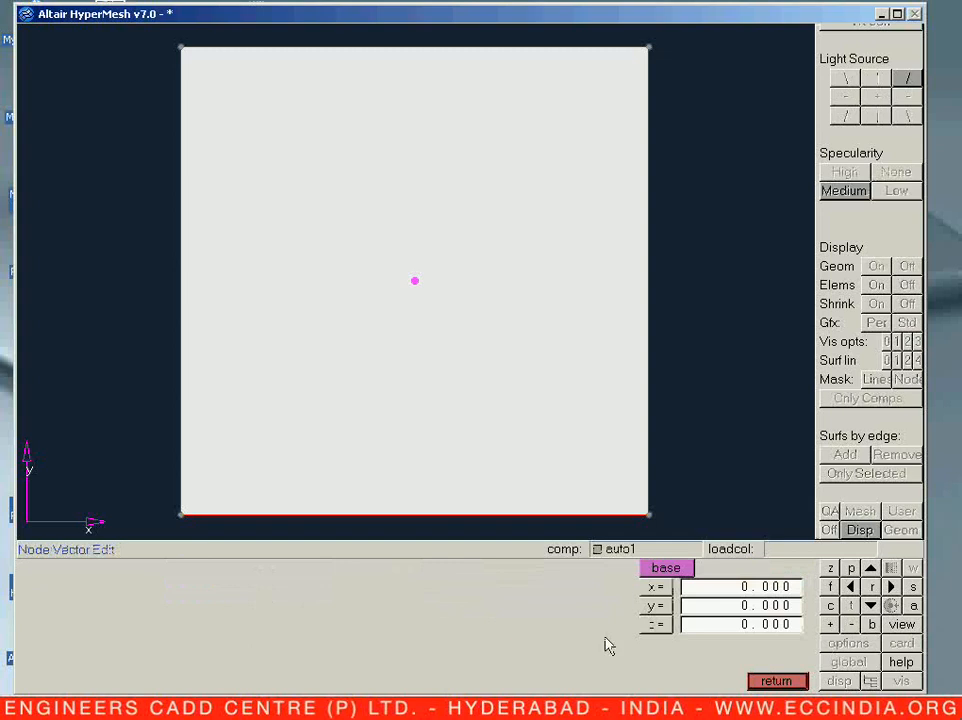
left_click(764, 589)
type("10.0")
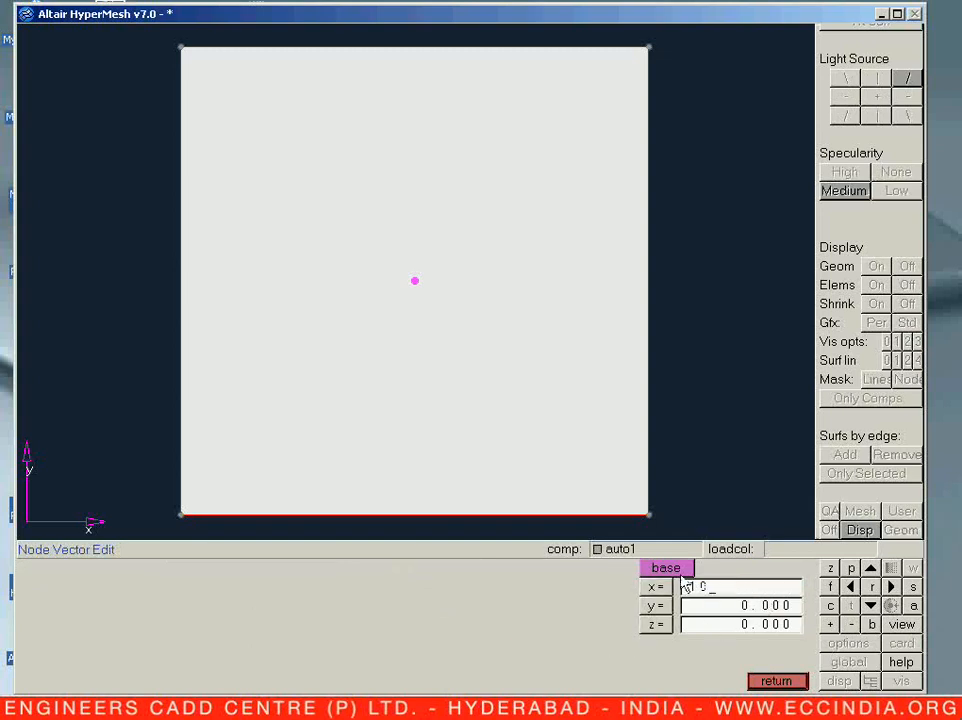
key("Return")
left_click(767, 687)
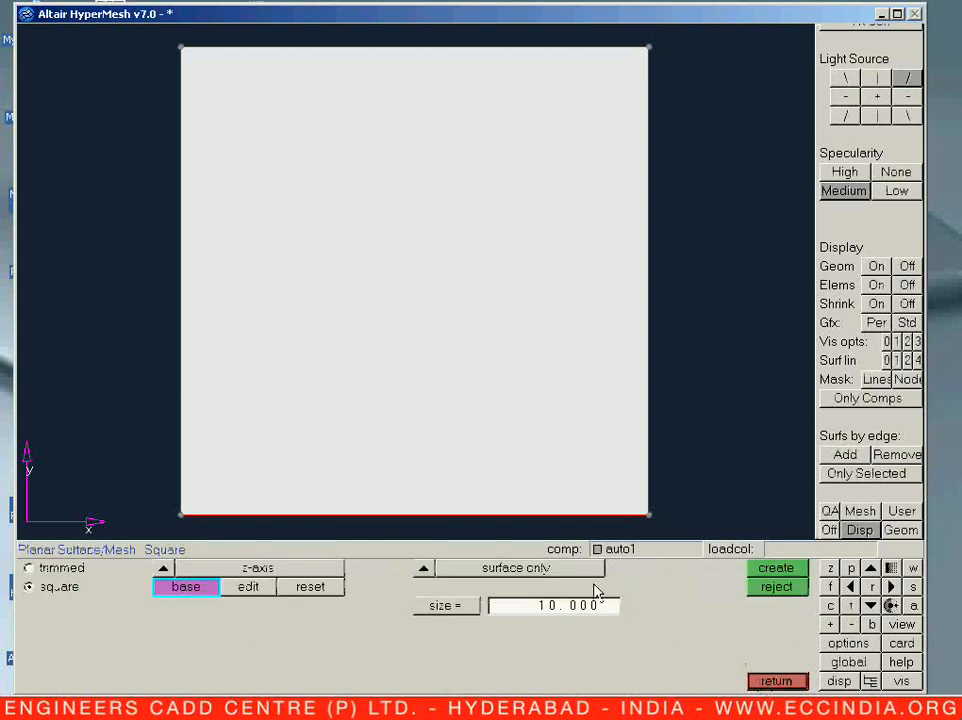
left_click(776, 568)
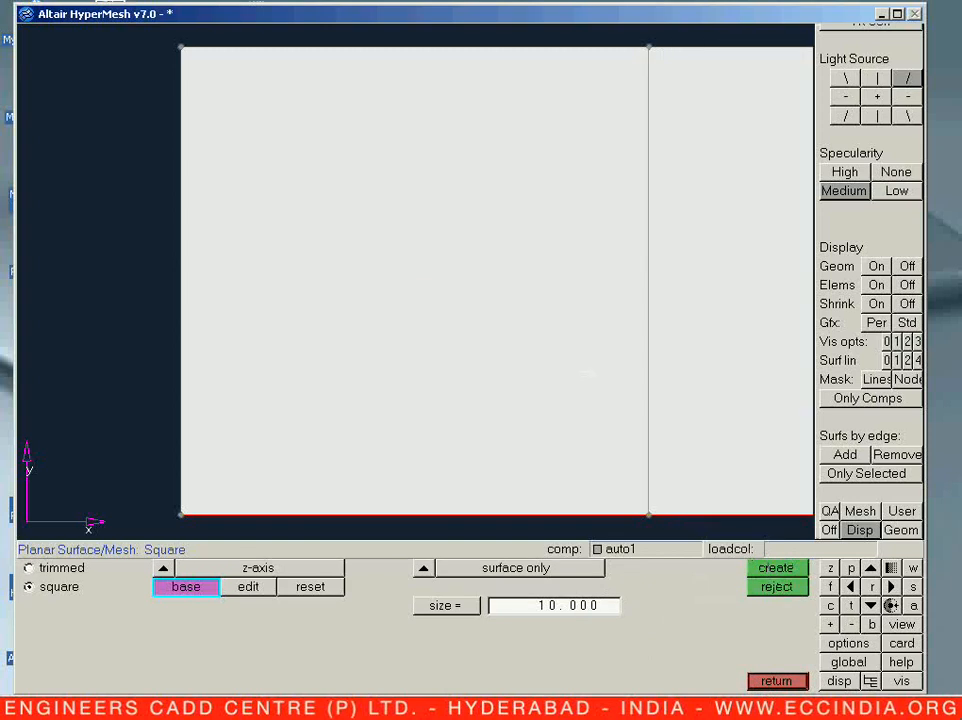
scroll(459, 327, "down", 2, "ctrl")
right_click_drag(459, 327, 440, 363, "ctrl")
key("Escape")
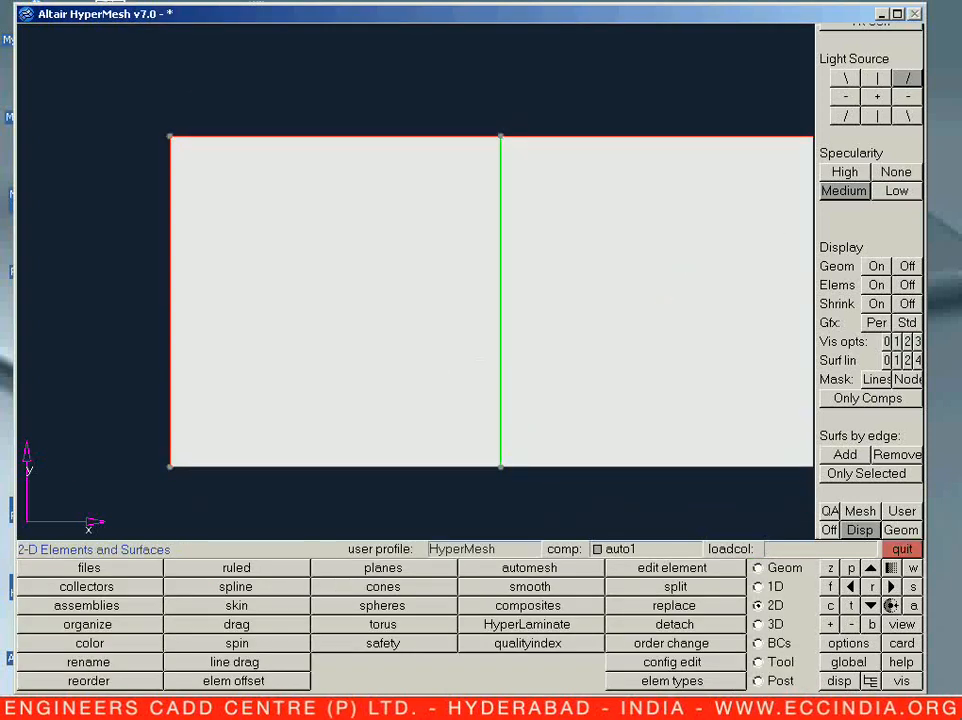
Switch the display of the two square surfaces from shaded to wireframe.
scroll(500, 300, "down", 2, "ctrl")
right_click_drag(500, 300, 451, 316, "ctrl")
left_click_drag(438, 496, 443, 410, "ctrl")
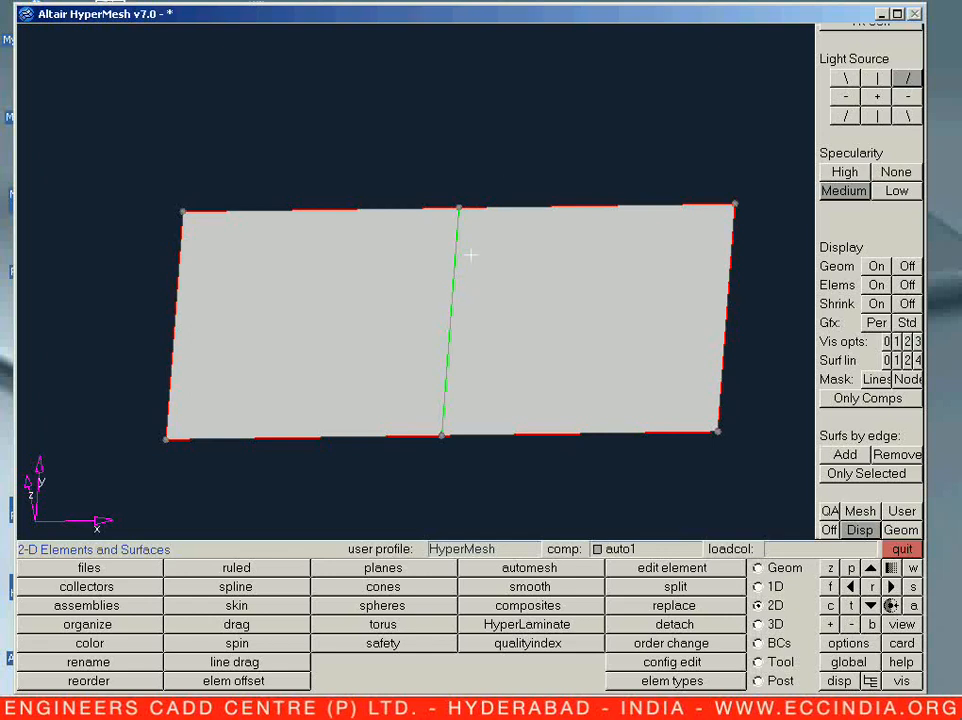
left_click(903, 342)
right_click_drag(517, 237, 473, 228, "ctrl")
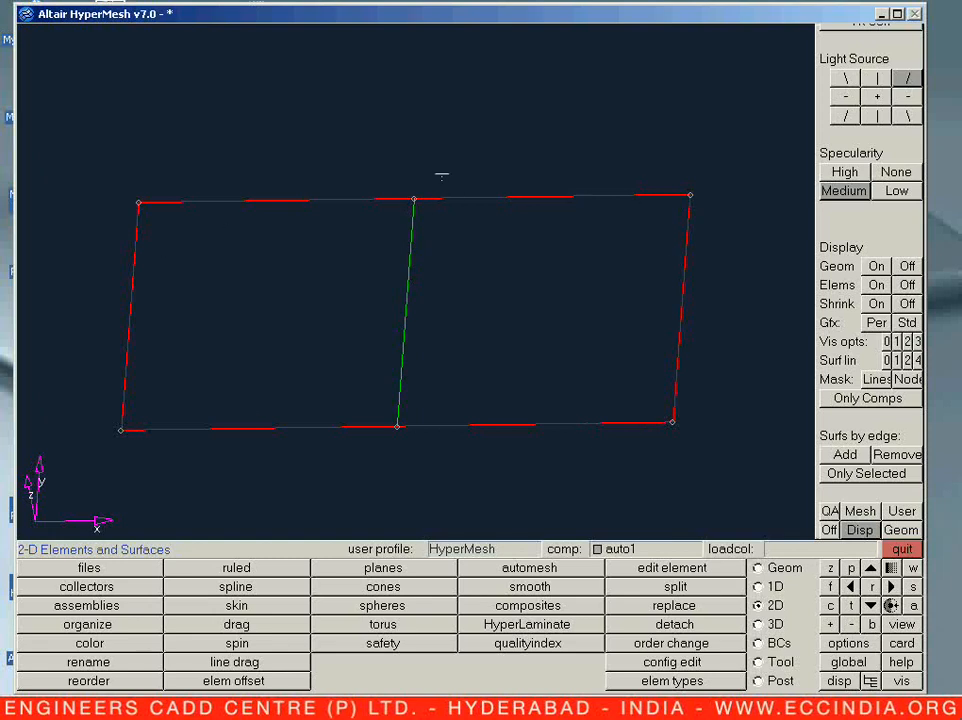
left_click_drag(272, 192, 395, 371, "ctrl")
left_click_drag(514, 386, 346, 398, "ctrl")
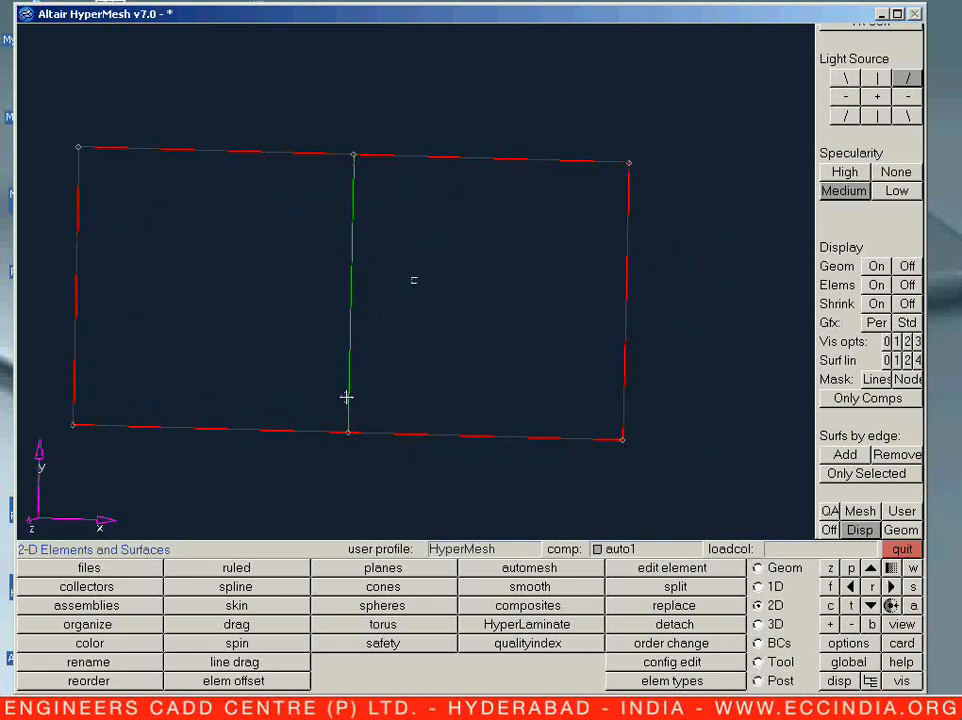
left_click(549, 569)
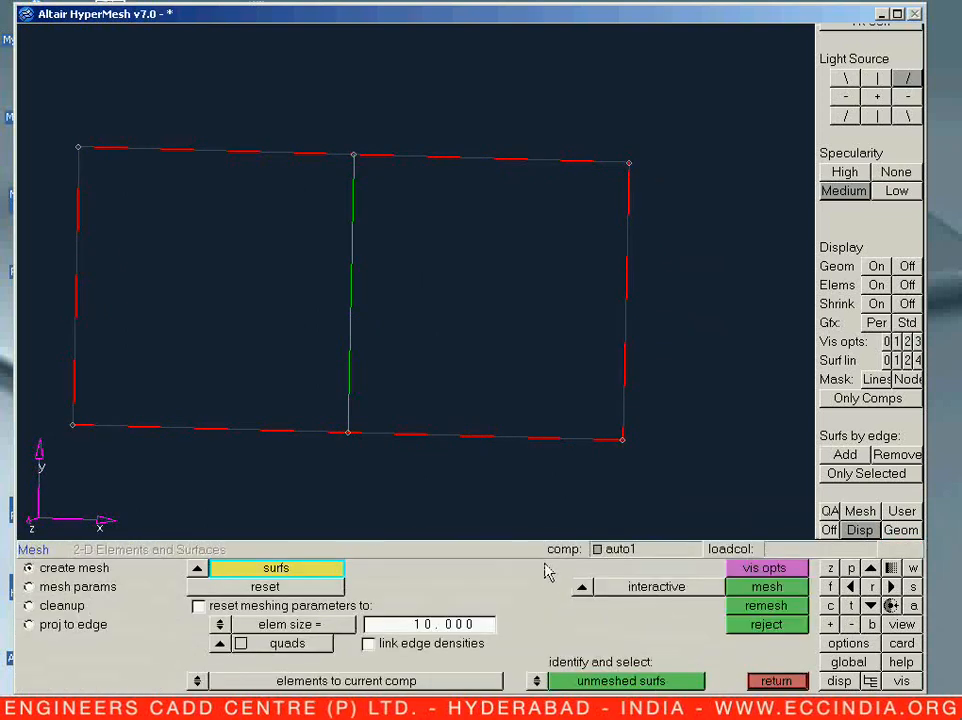
left_click(44, 605)
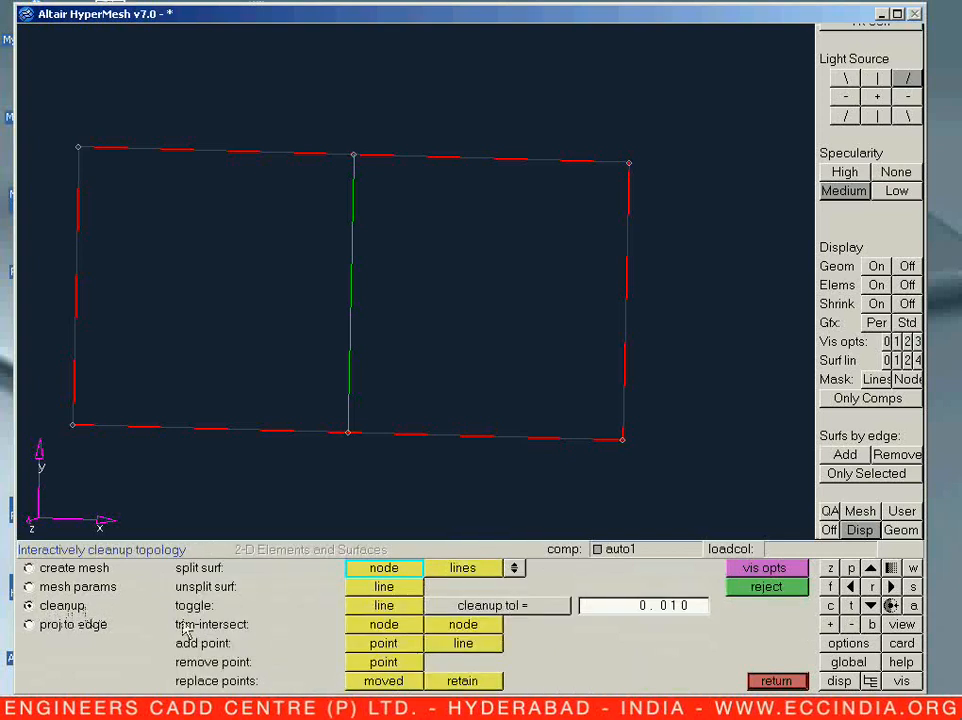
right_click_drag(471, 416, 531, 432, "ctrl")
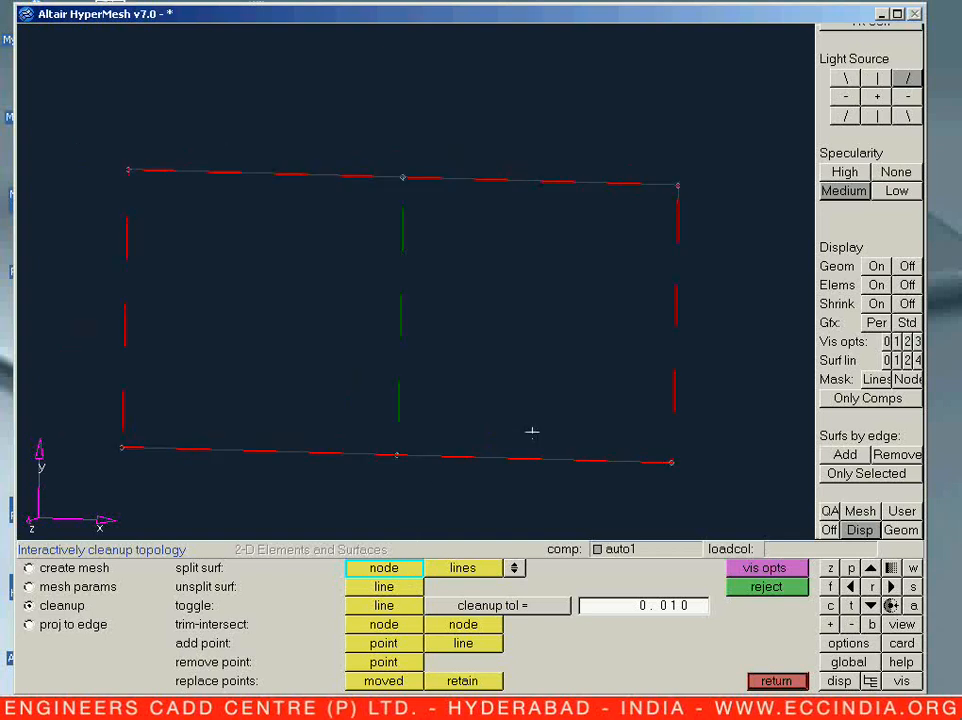
left_click_drag(391, 472, 461, 455, "ctrl")
key("Escape")
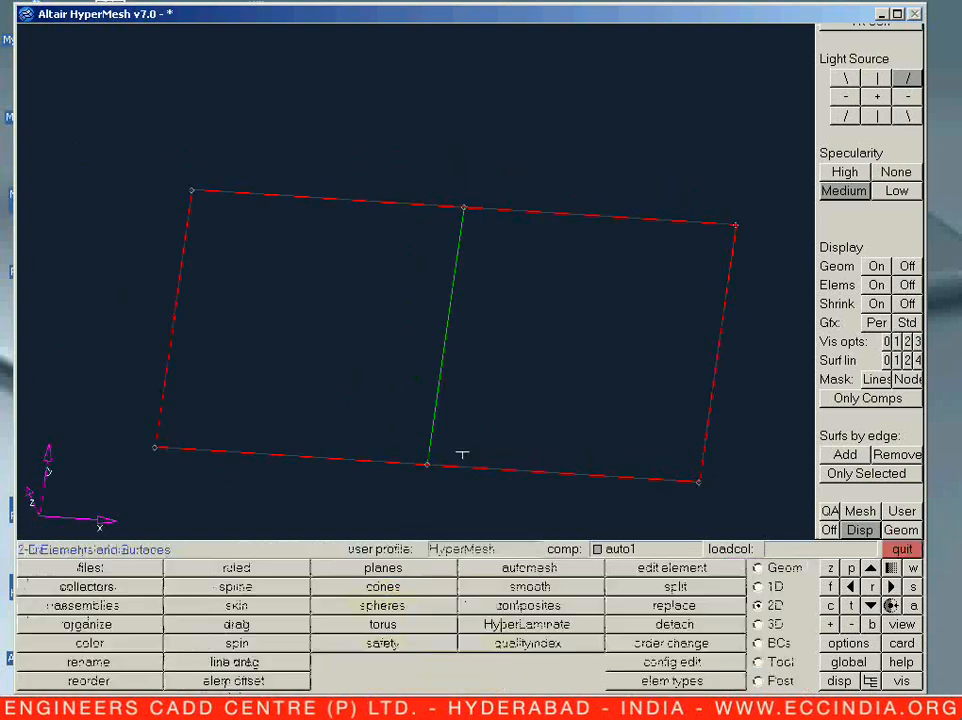
Create nodes at the centres of the two squares, at 0, 0, 0 and 10, 0, 0.
key("F8")
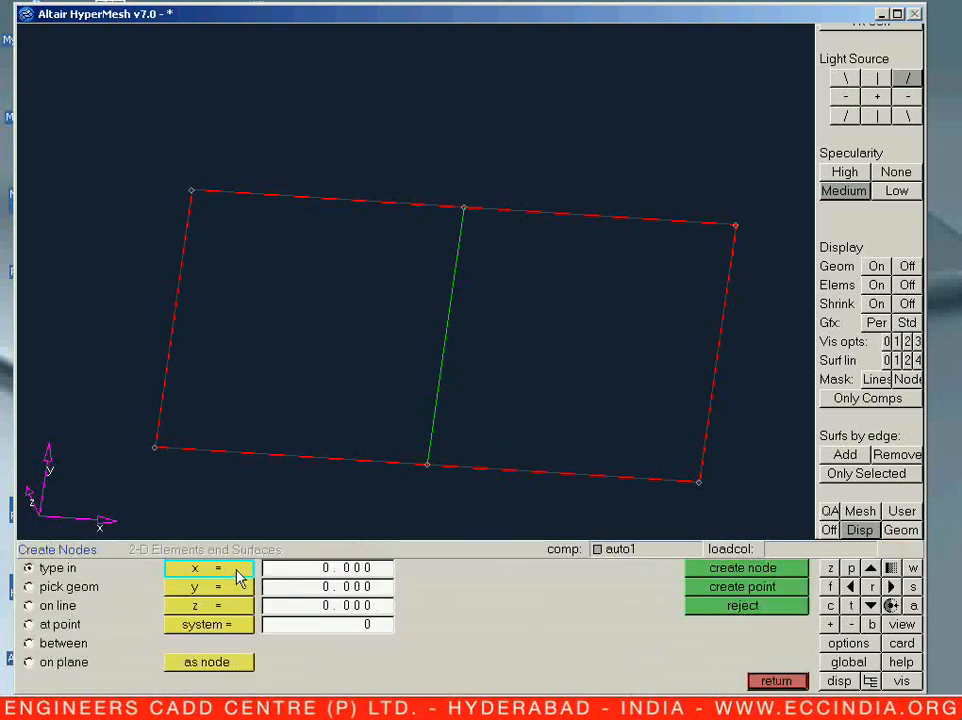
left_click(373, 572)
type("10")
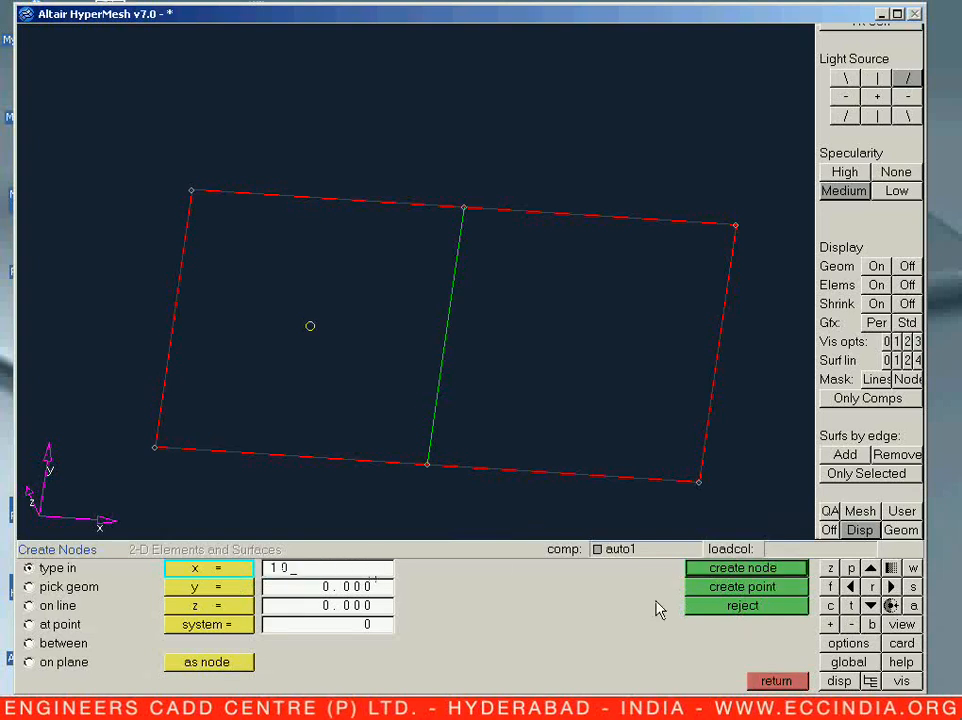
left_click(750, 570)
key("Escape")
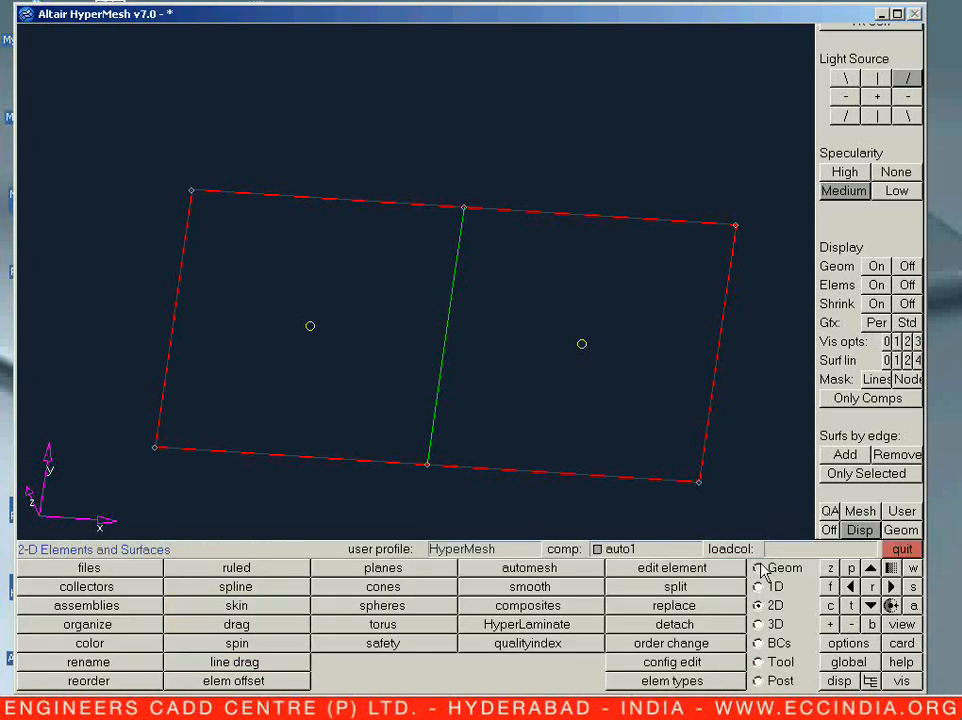
Create a full circle of radius 2.5 normal to the z-axis, centred on the node of the second square.
left_click(760, 568)
left_click(563, 573)
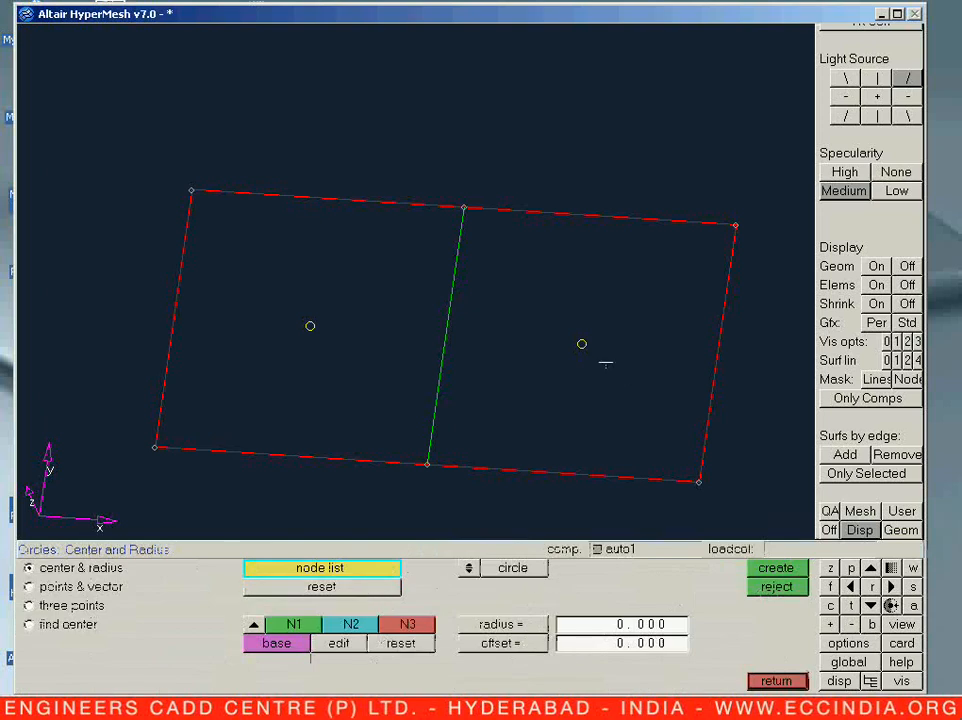
left_click(253, 624)
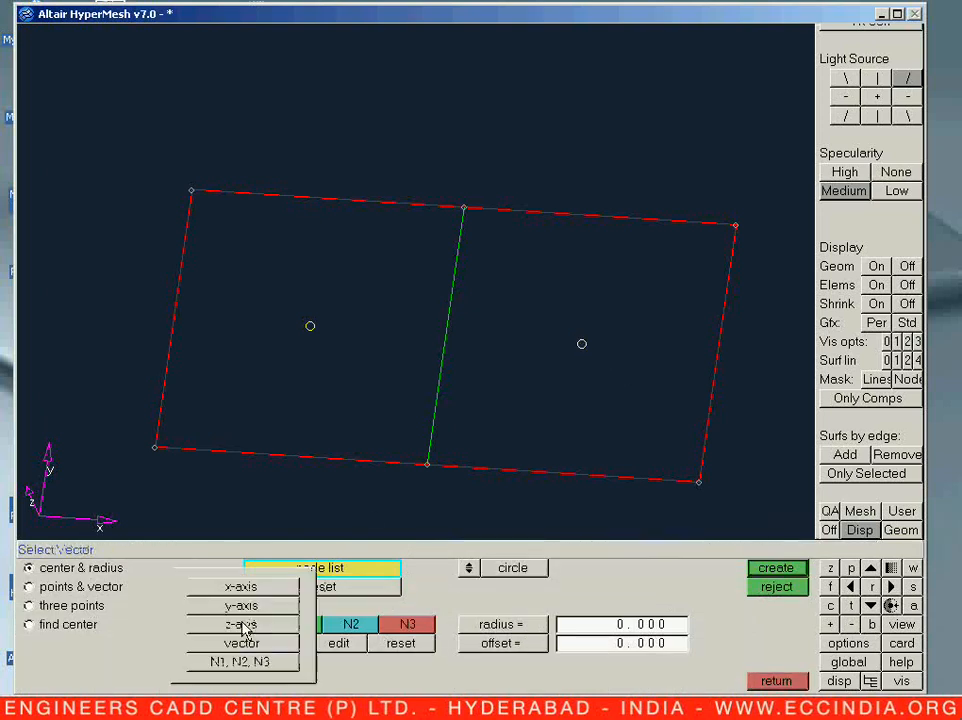
left_click(242, 625)
left_click(620, 624)
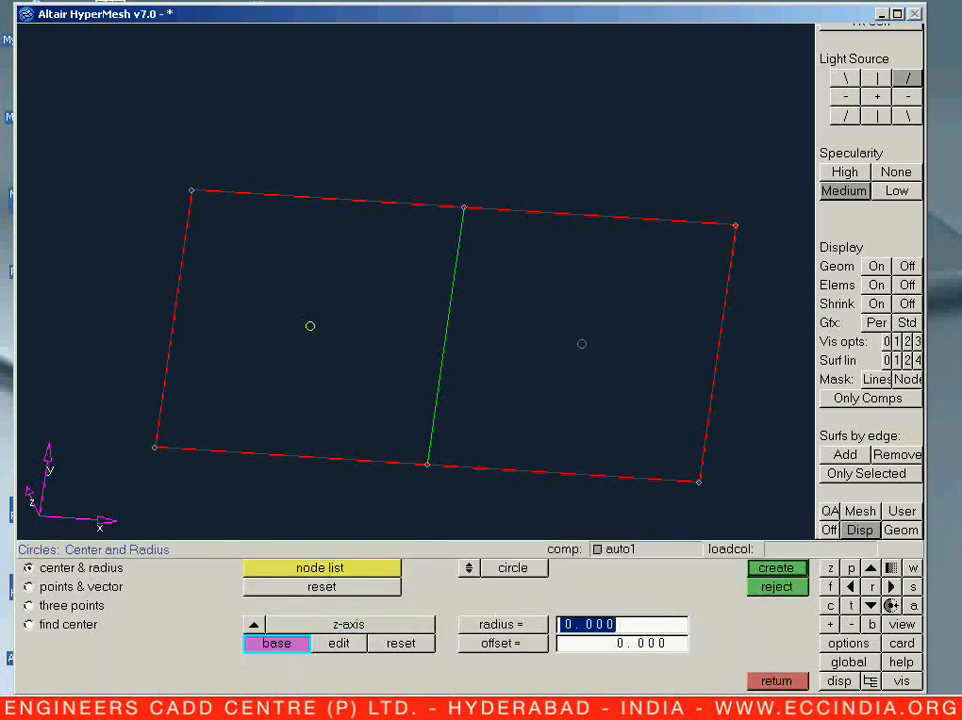
type("2.5")
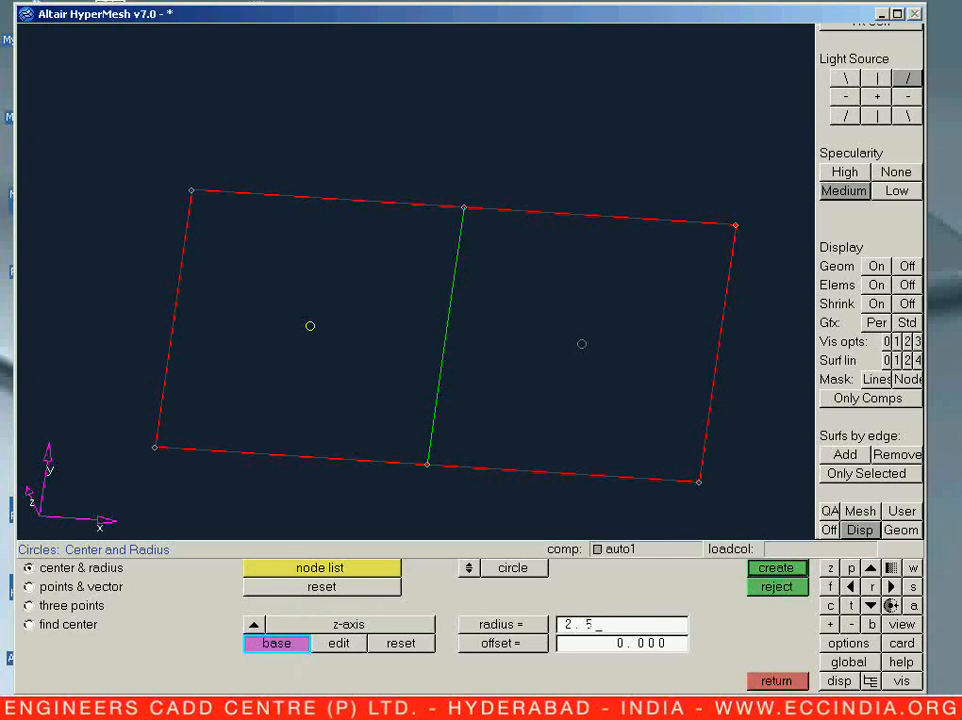
left_click(383, 570)
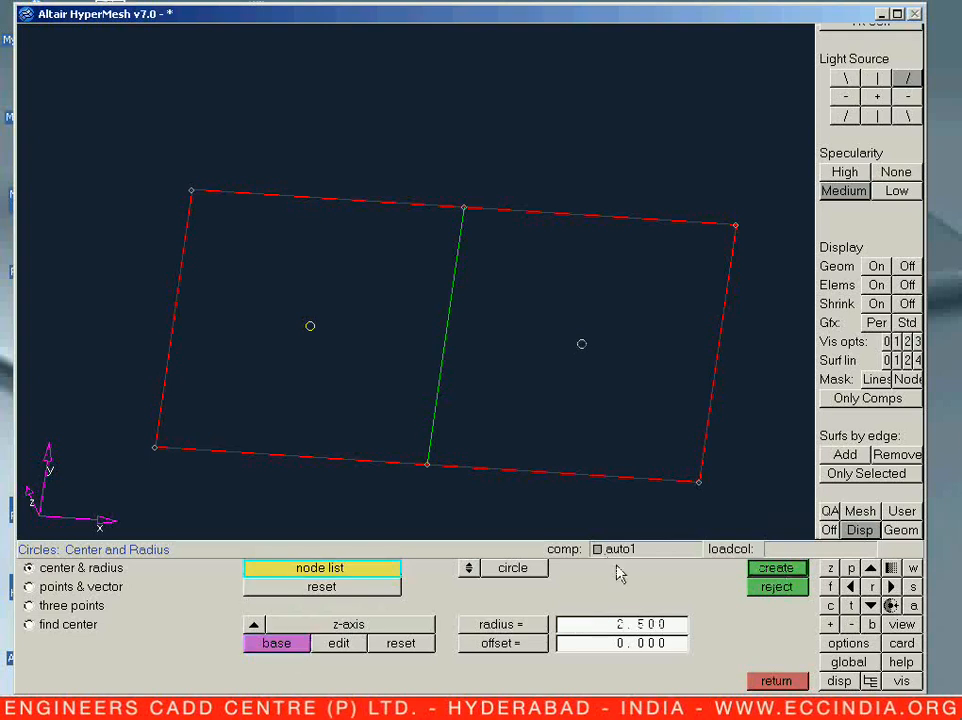
left_click(292, 646)
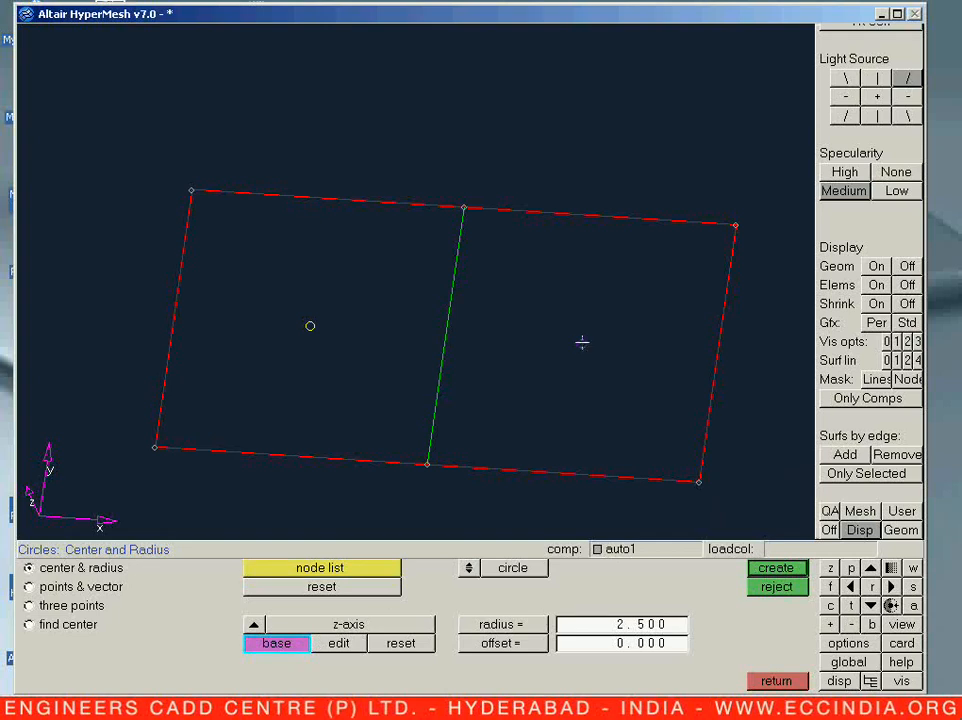
left_click(775, 568)
Create a full circle of radius 3 normal to the z-axis, centred on the origin node of the first square.
right_click_drag(642, 379, 598, 343, "ctrl")
left_click(262, 289)
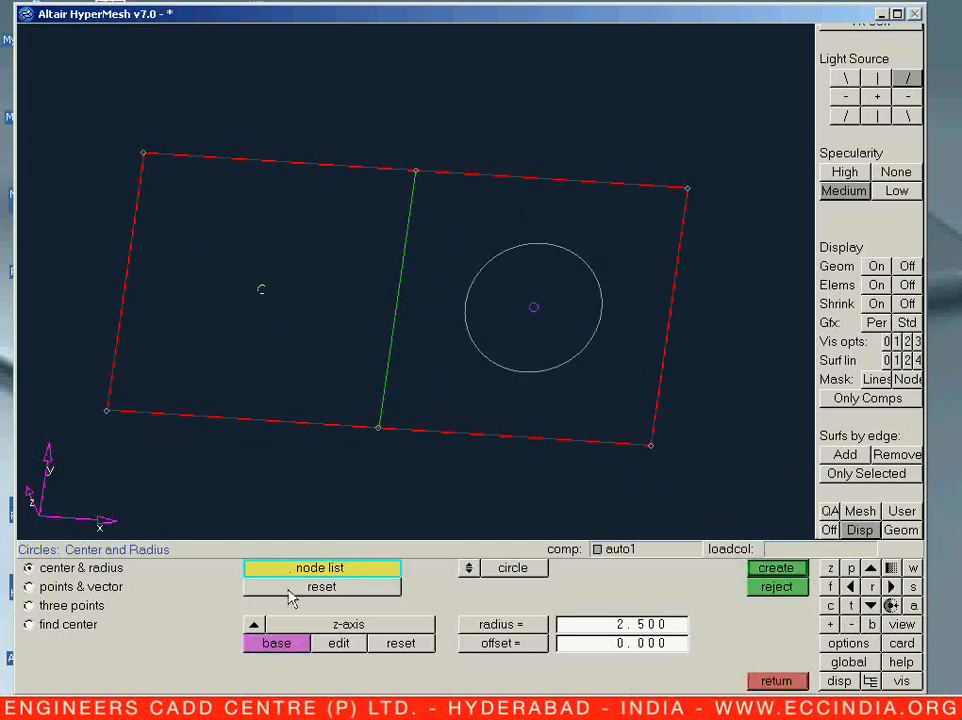
left_click(279, 645)
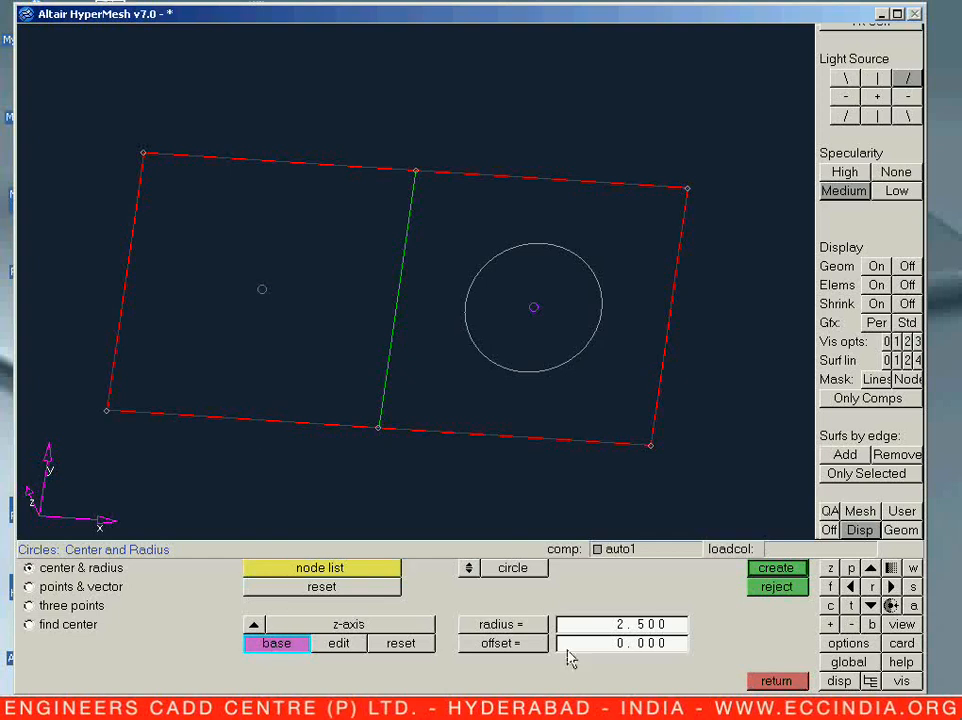
left_click(650, 625)
type("3")
left_click(768, 570)
right_click_drag(635, 449, 671, 447, "ctrl")
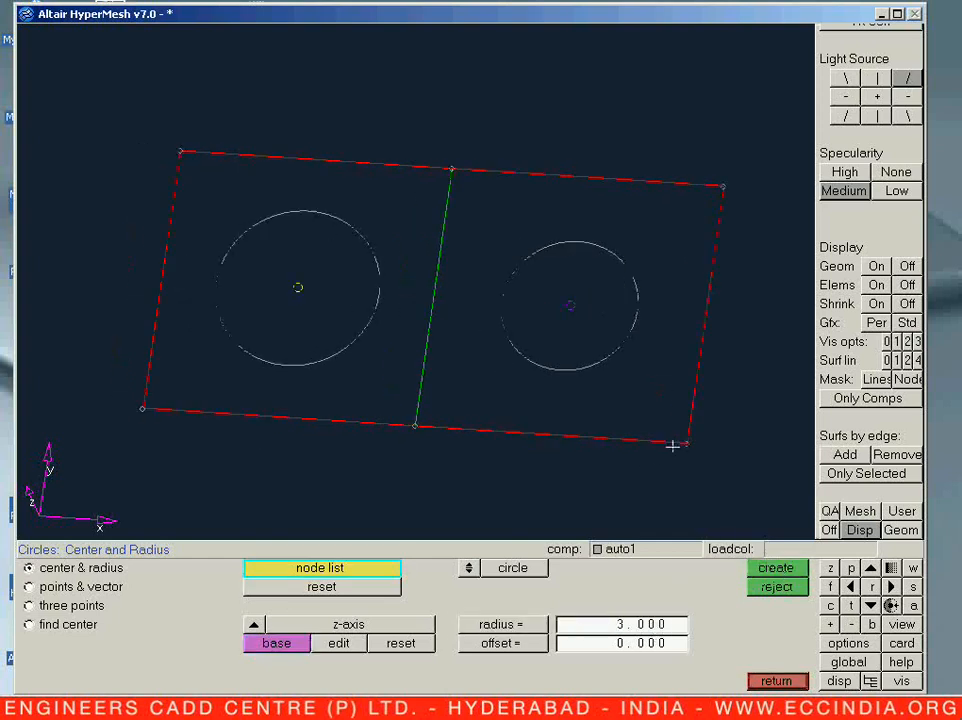
key("Escape")
Trim the first square's surface with the radius 3 circle line, sweeping the trim line normal to the surface.
left_click_drag(460, 389, 369, 401, "ctrl")
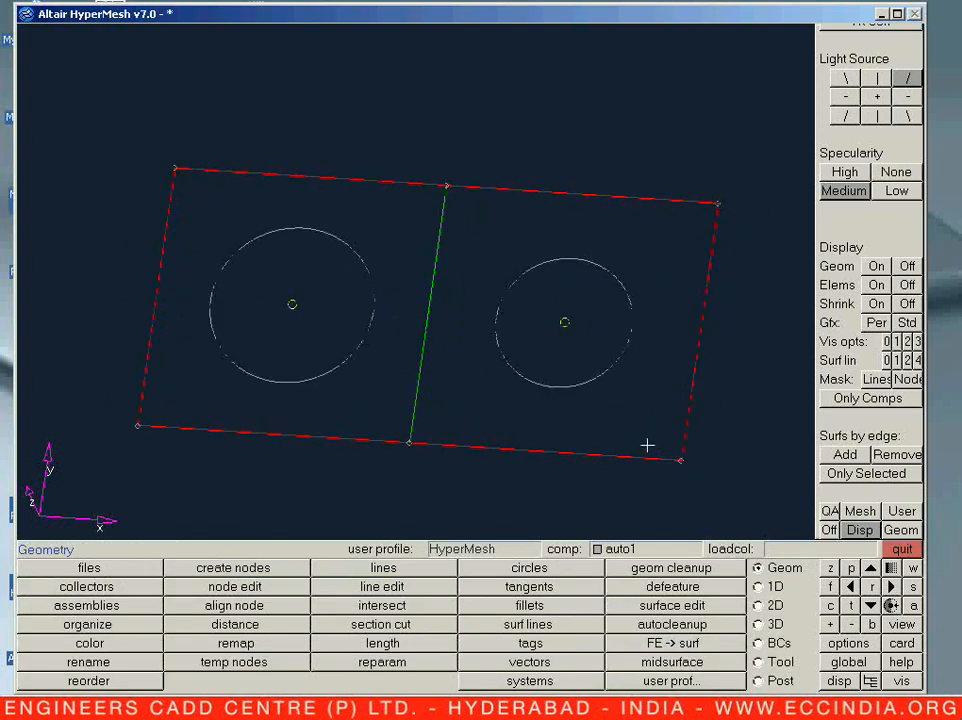
key("shift+F9")
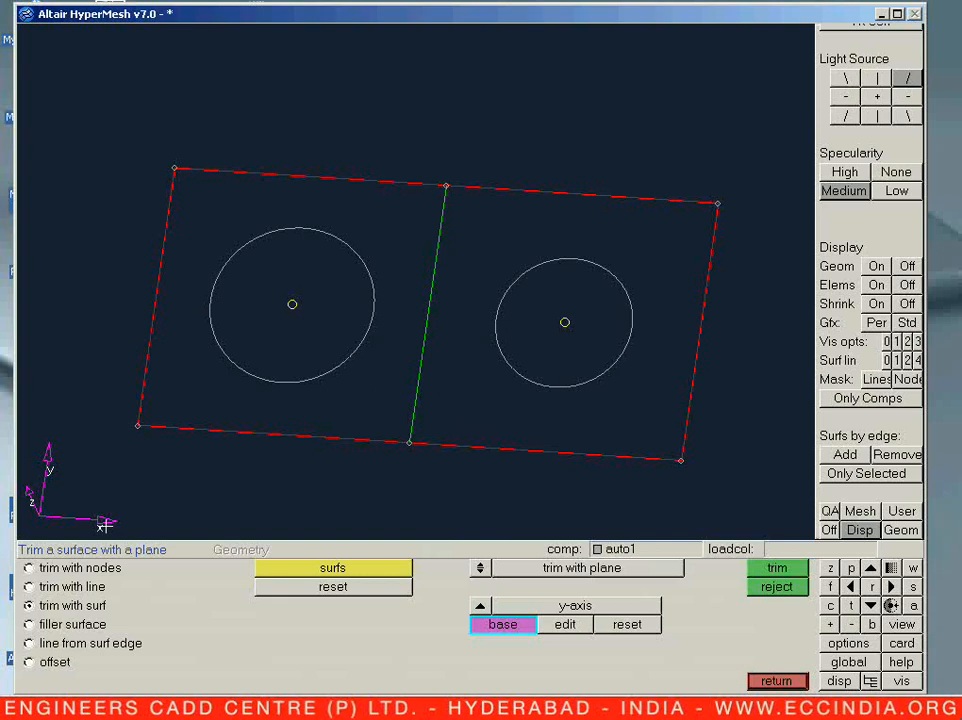
left_click(72, 586)
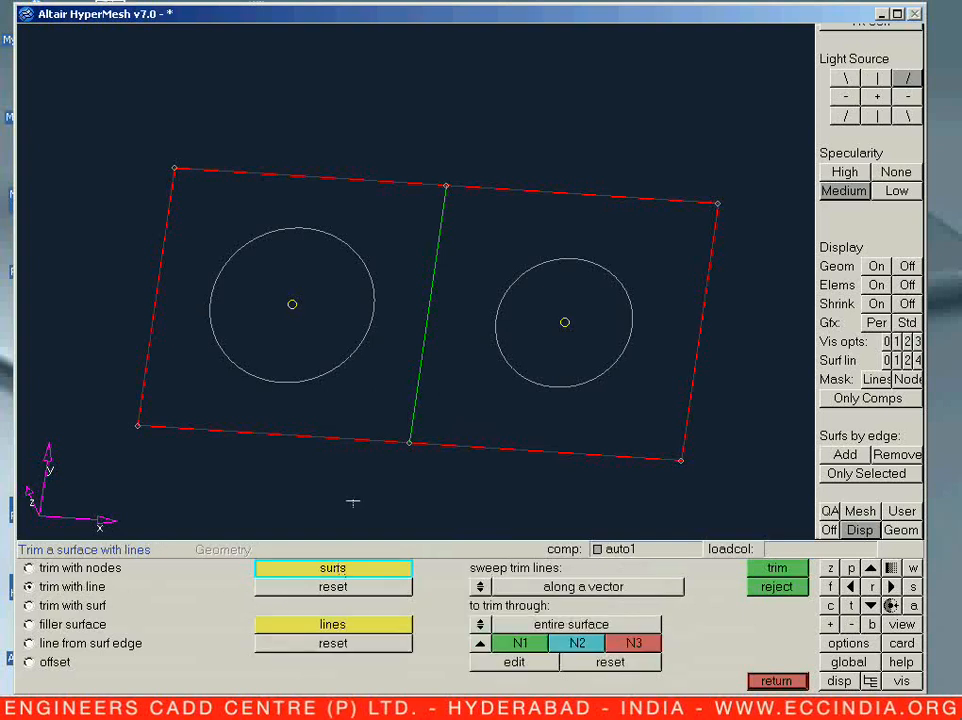
left_click(322, 437)
left_click(350, 626)
left_click(292, 381)
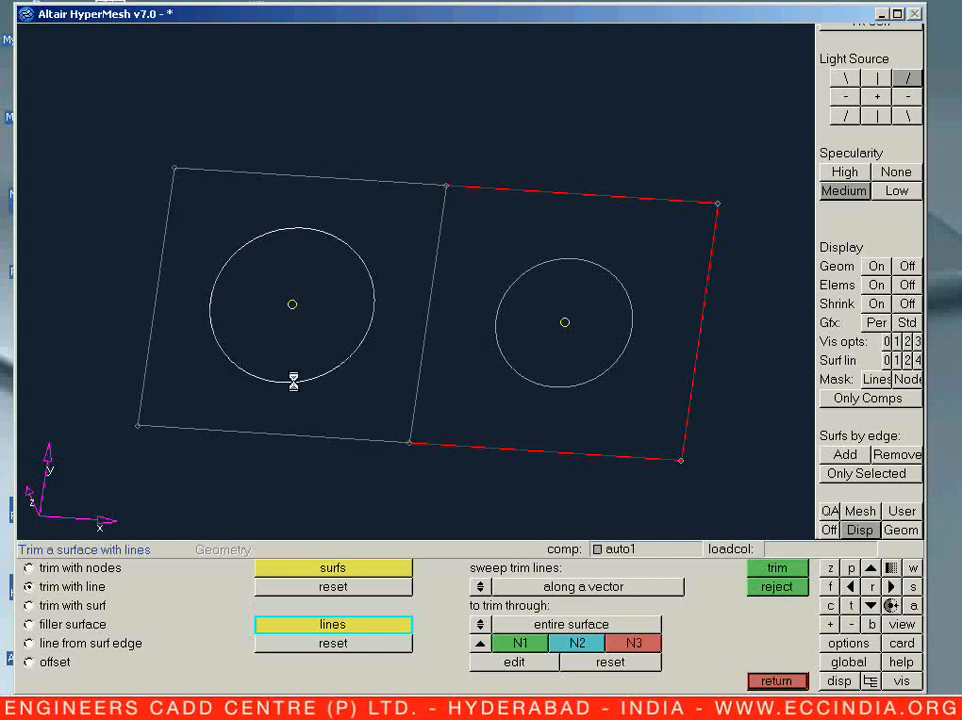
left_click(481, 587)
left_click(481, 587)
left_click(481, 587)
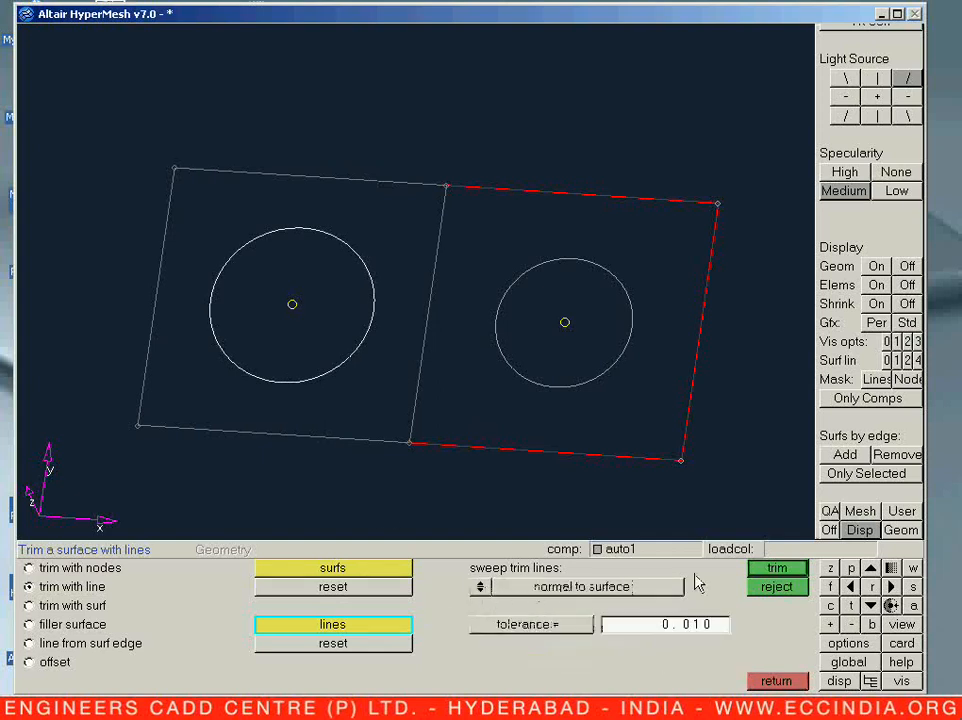
left_click(759, 572)
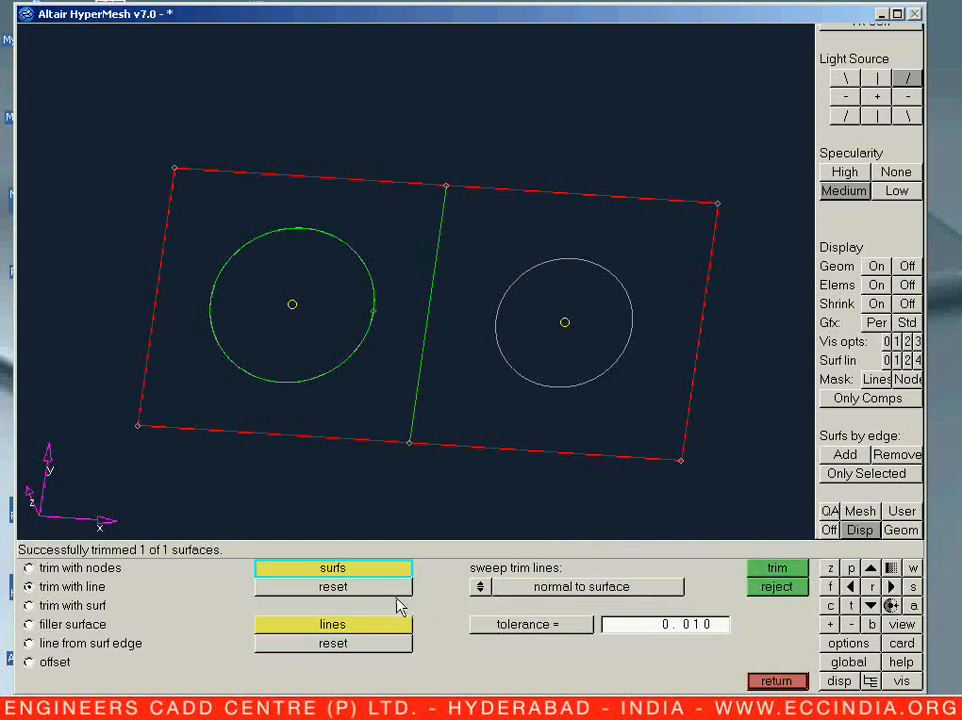
Trim the second square's surface with the radius 2.5 circle line, sweeping the trim line normal to the surface.
left_click(572, 452)
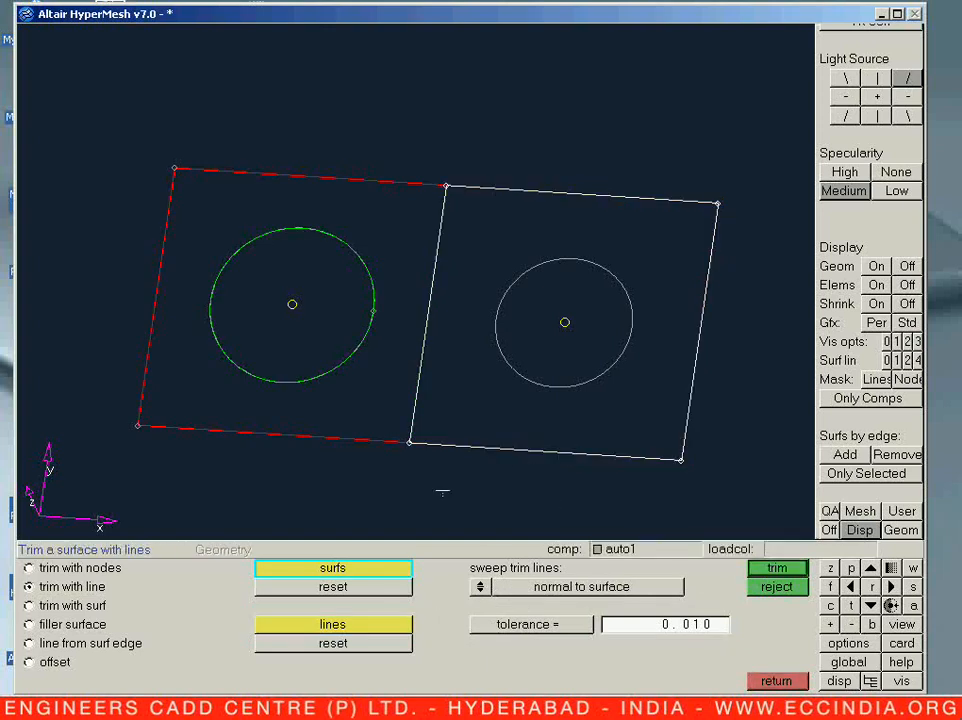
left_click(365, 625)
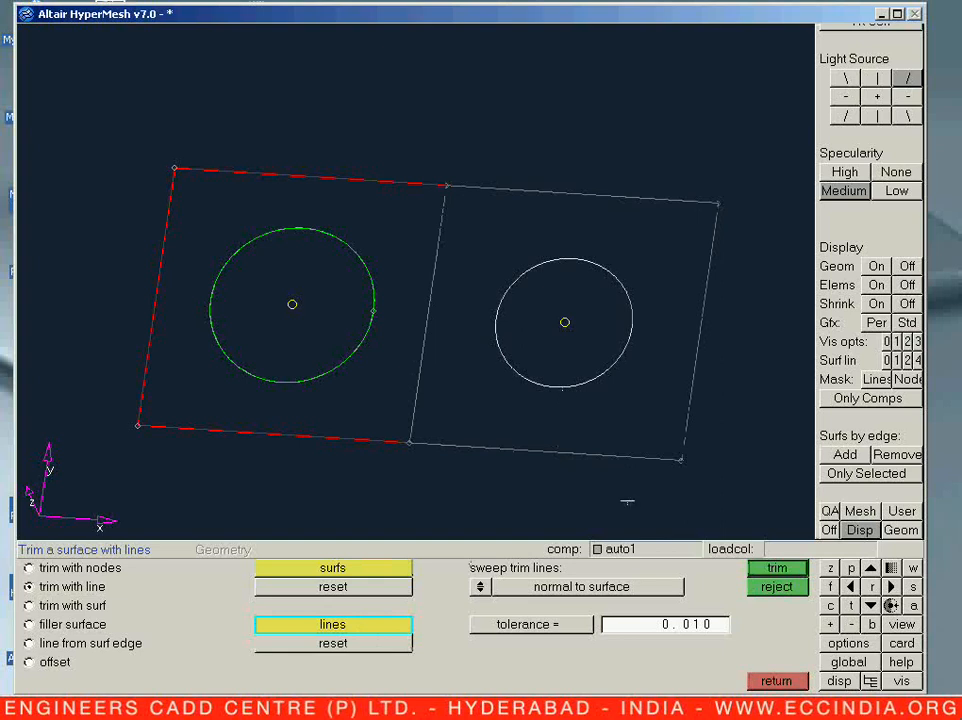
left_click(762, 572)
key("Escape")
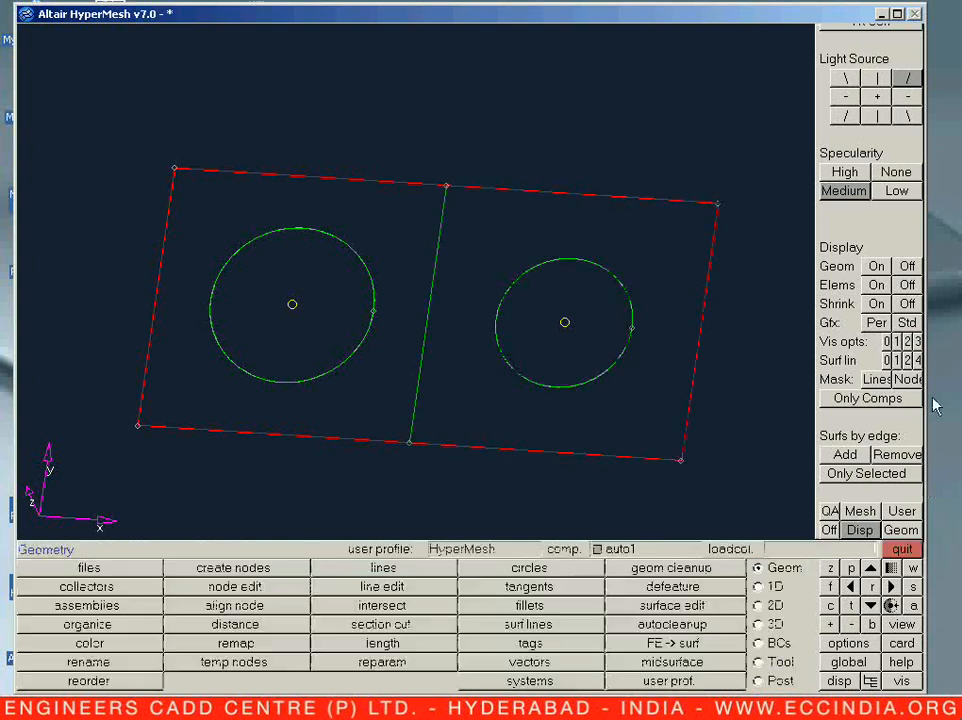
Shade the surfaces and delete the two circular surfaces inside the squares to leave holes.
left_click(916, 341)
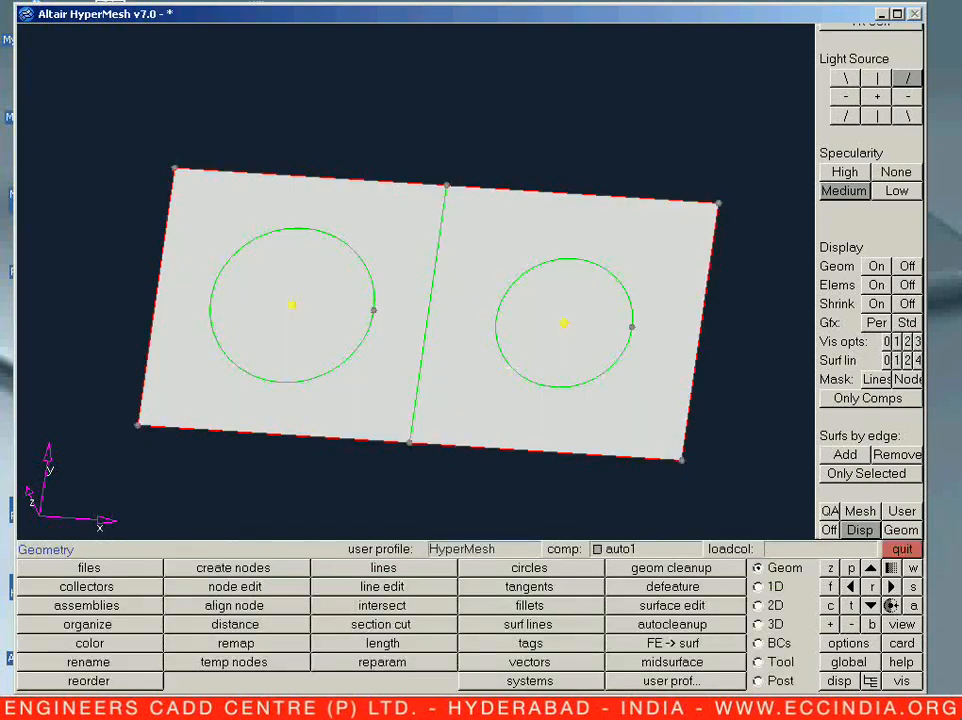
right_click_drag(410, 375, 444, 379, "ctrl")
key("F2")
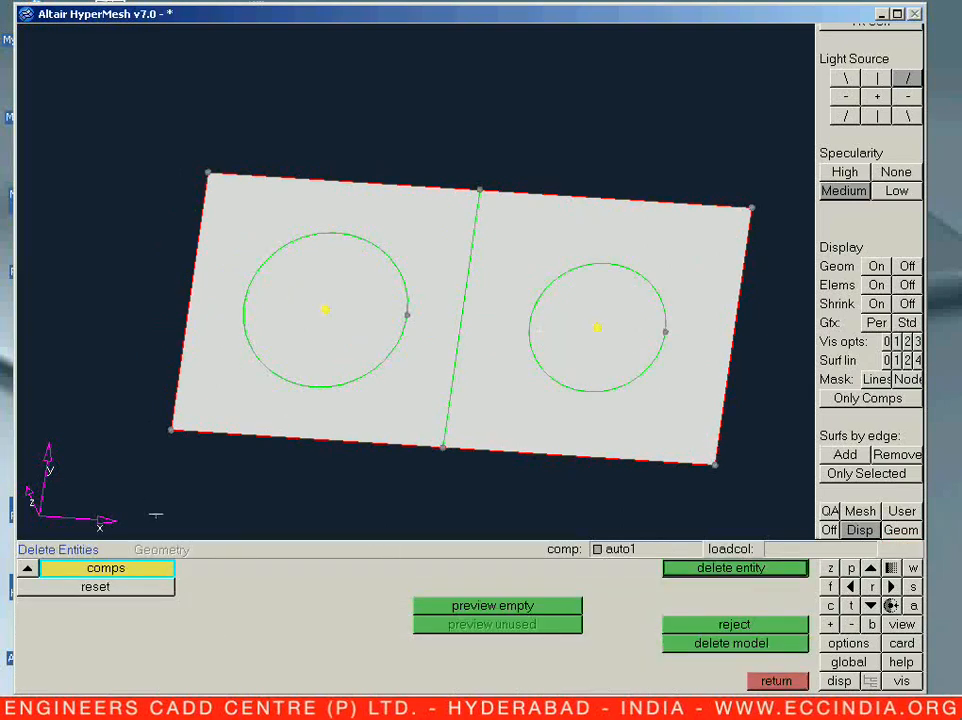
left_click(28, 570)
left_click(107, 644)
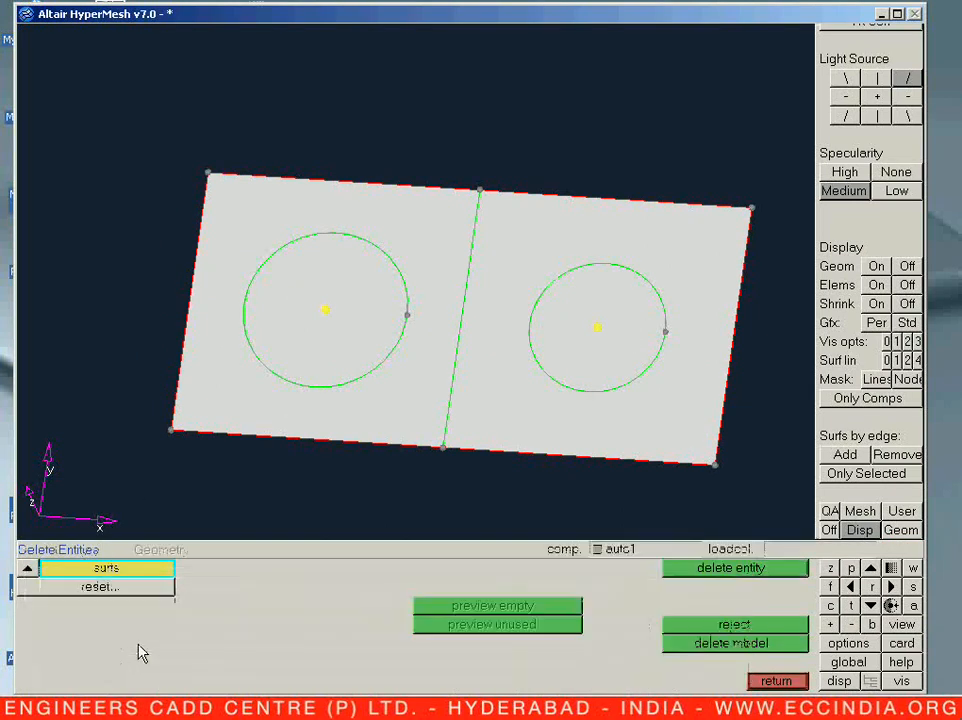
left_click(584, 345)
middle_click(584, 345)
left_click(345, 381)
middle_click(345, 381)
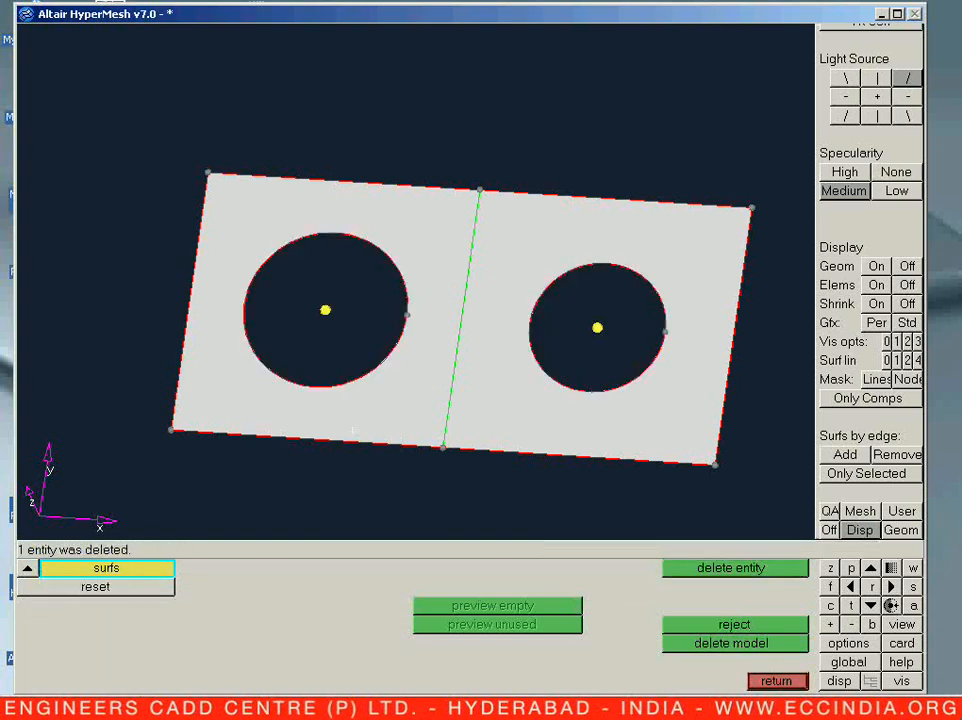
Clear all temporary nodes from the model.
key("shift+F2")
left_click(758, 626)
key("Escape")
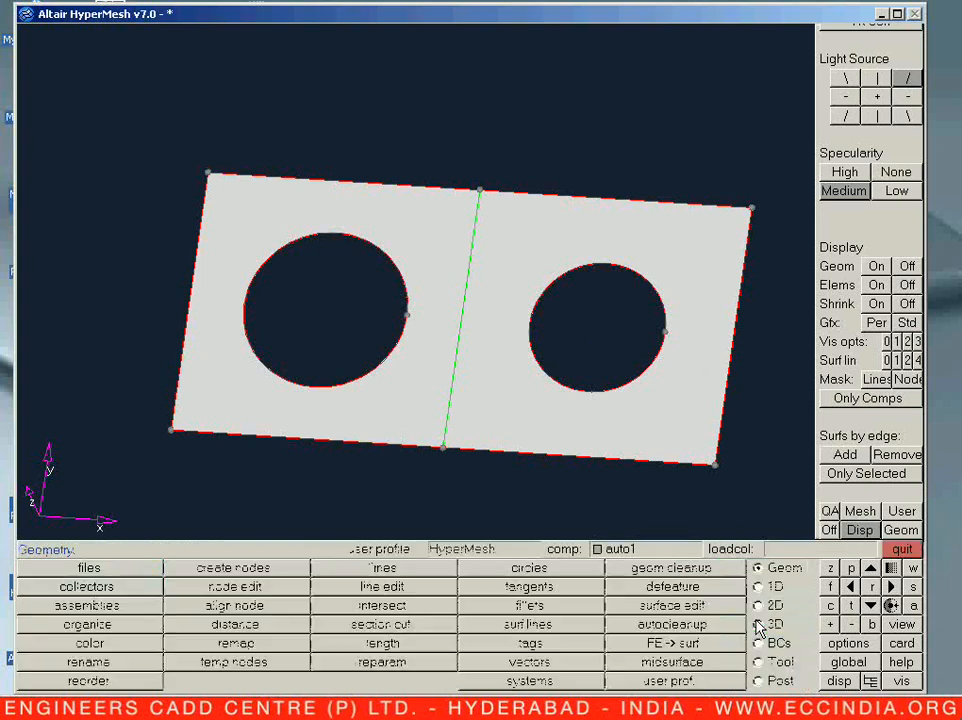
Examine the plate with its two holes from several angles and restore the top view.
right_click_drag(509, 328, 469, 292, "ctrl")
left_click_drag(469, 292, 469, 260, "ctrl")
right_click_drag(469, 260, 516, 288, "ctrl")
left_click_drag(516, 288, 505, 373, "ctrl")
right_click_drag(505, 373, 541, 391, "ctrl")
left_click_drag(541, 391, 451, 315, "ctrl")
left_click_drag(361, 401, 389, 342, "ctrl")
right_click_drag(476, 389, 418, 388, "ctrl")
left_click_drag(414, 375, 474, 345, "ctrl")
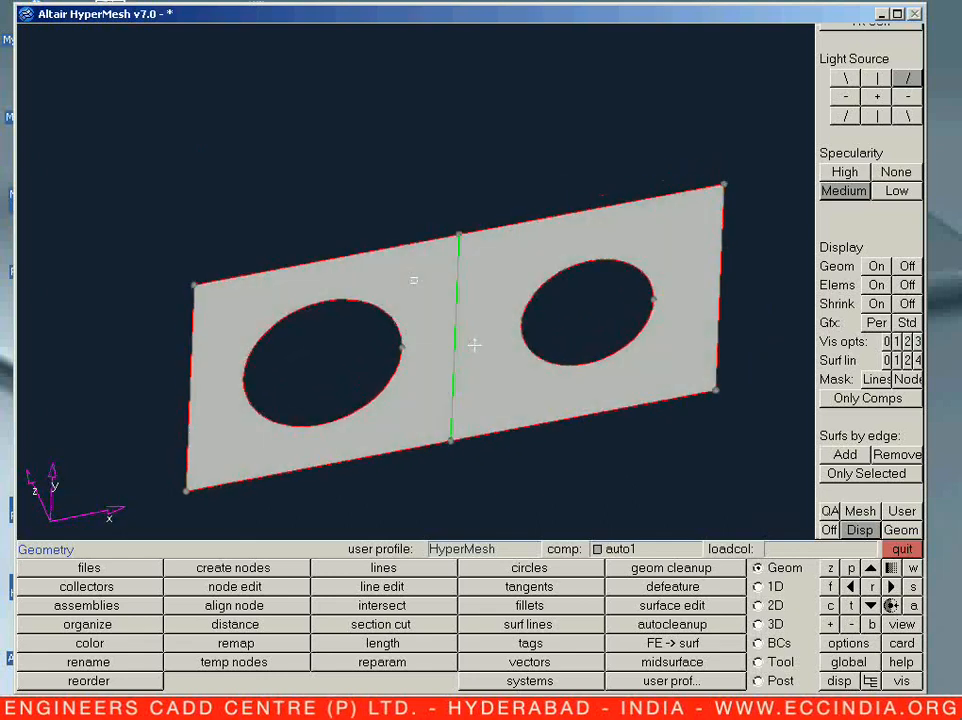
left_click(901, 624)
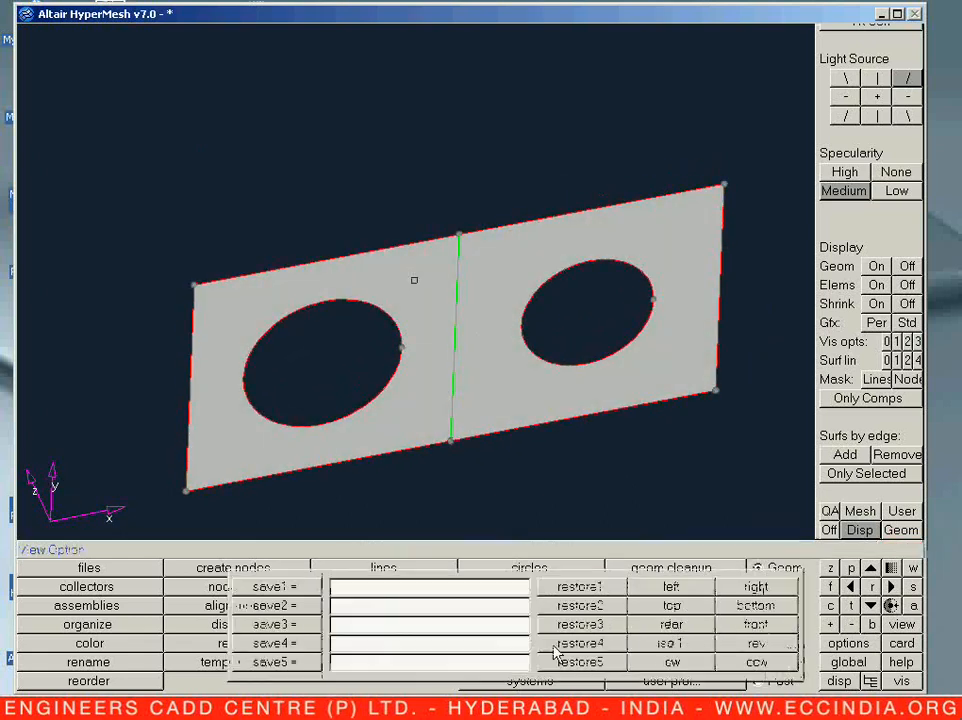
left_click(680, 606)
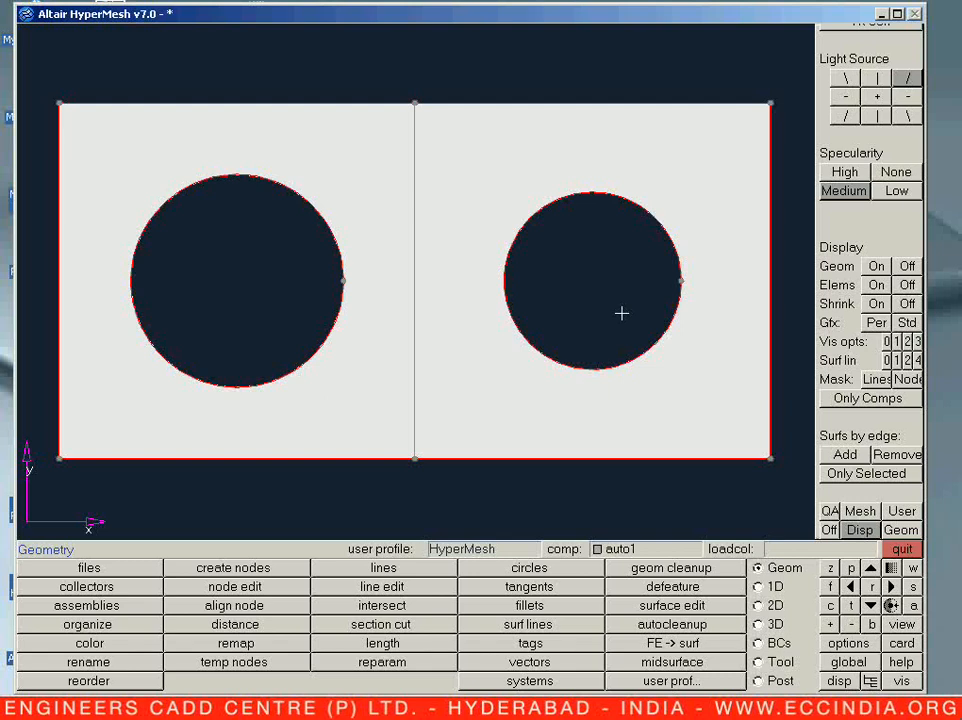
Create 9 nodes on each of the two hole edges, with linear bias style and bias intensity 0.
key("F8")
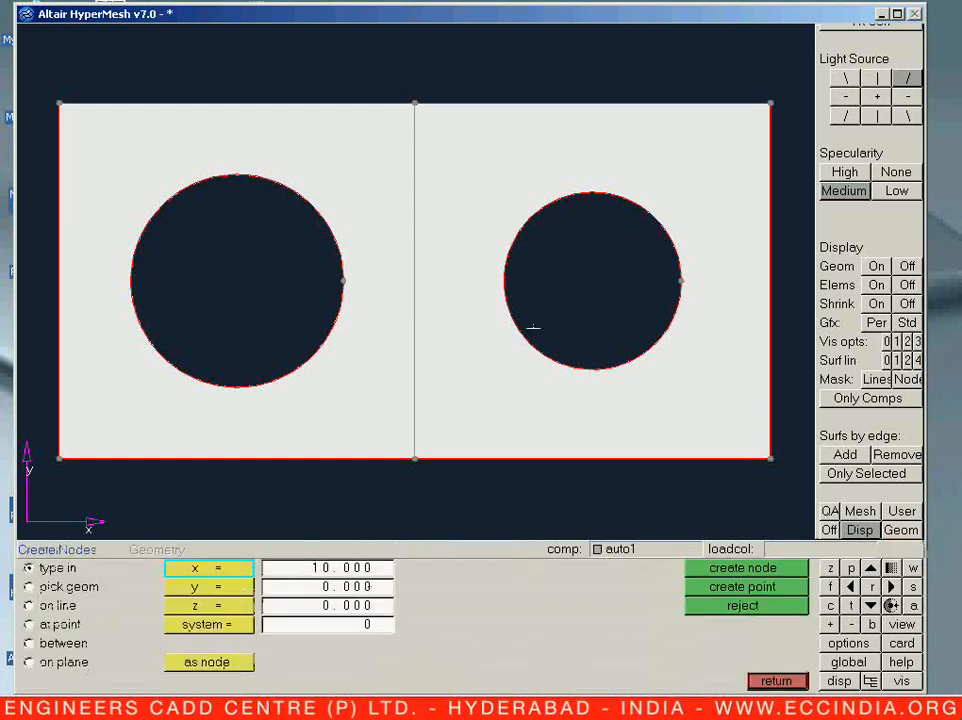
left_click(58, 605)
left_click(690, 568)
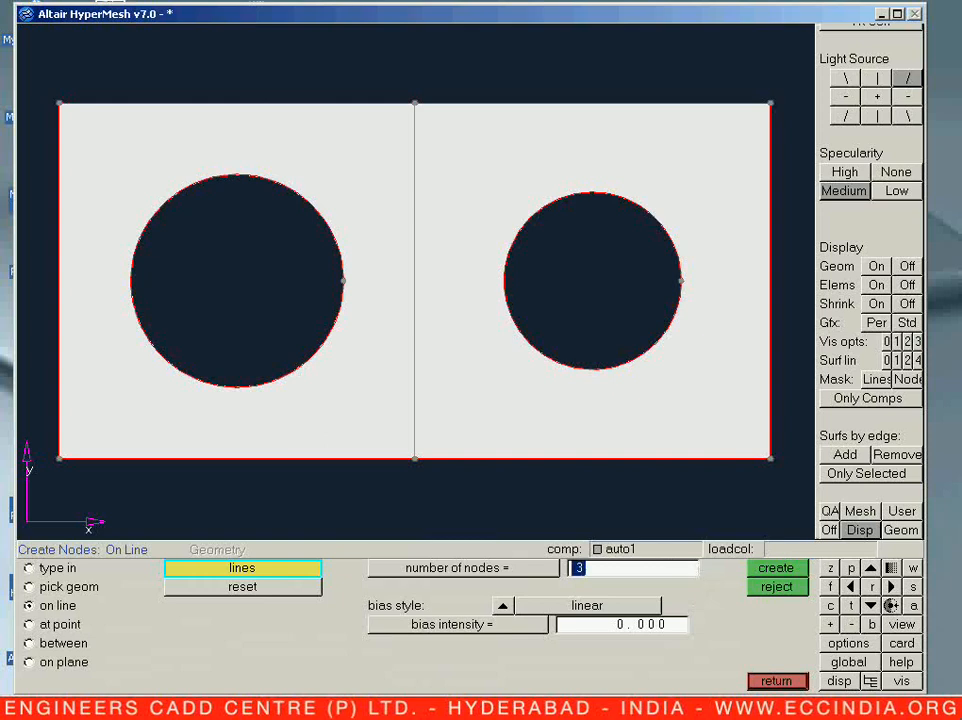
type("9")
left_click(556, 624)
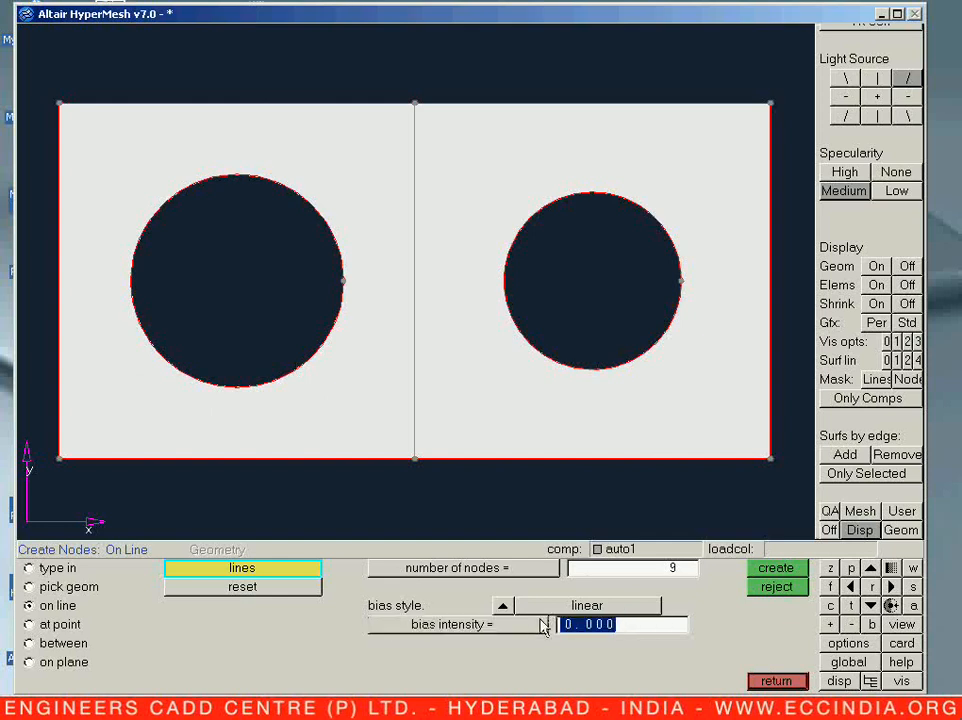
left_click(793, 574)
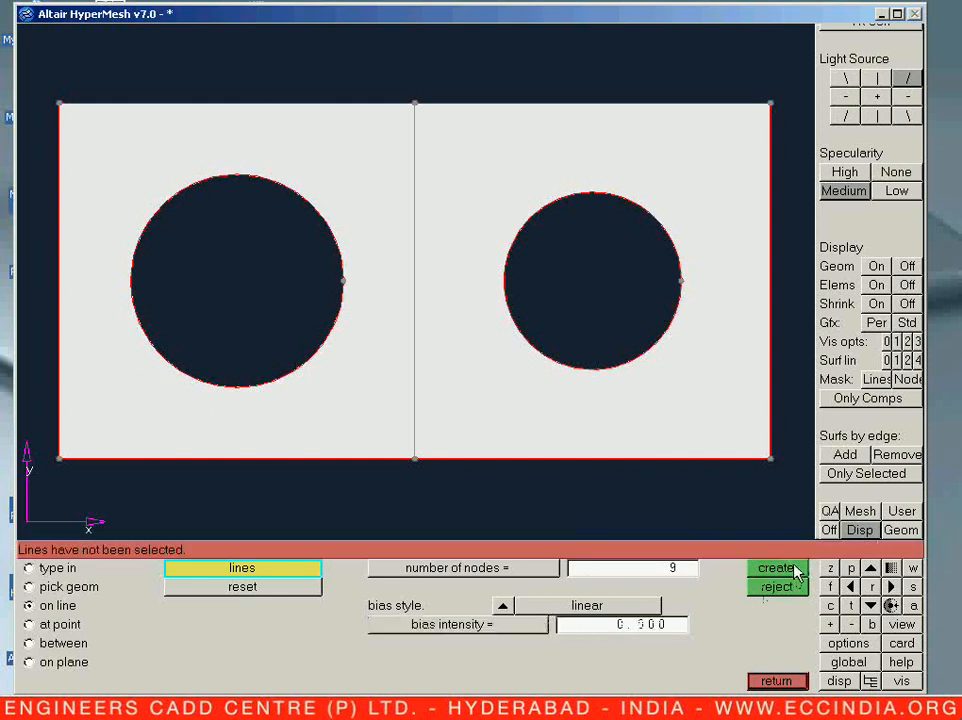
left_click(910, 342)
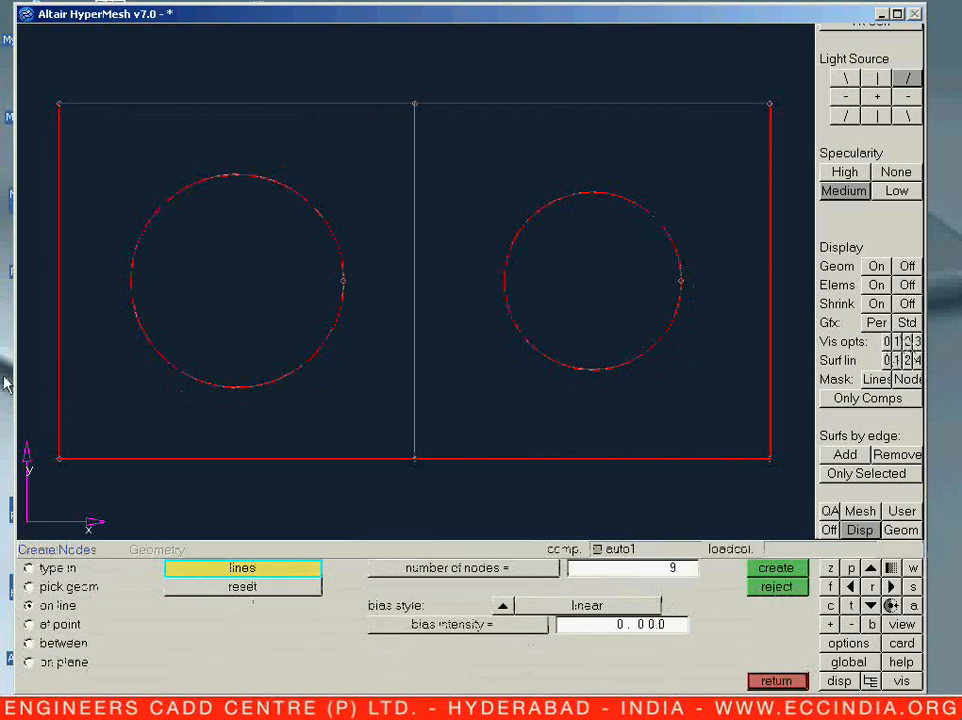
left_click(163, 362)
left_click(772, 569)
left_click(610, 368)
left_click(758, 574)
key("Escape")
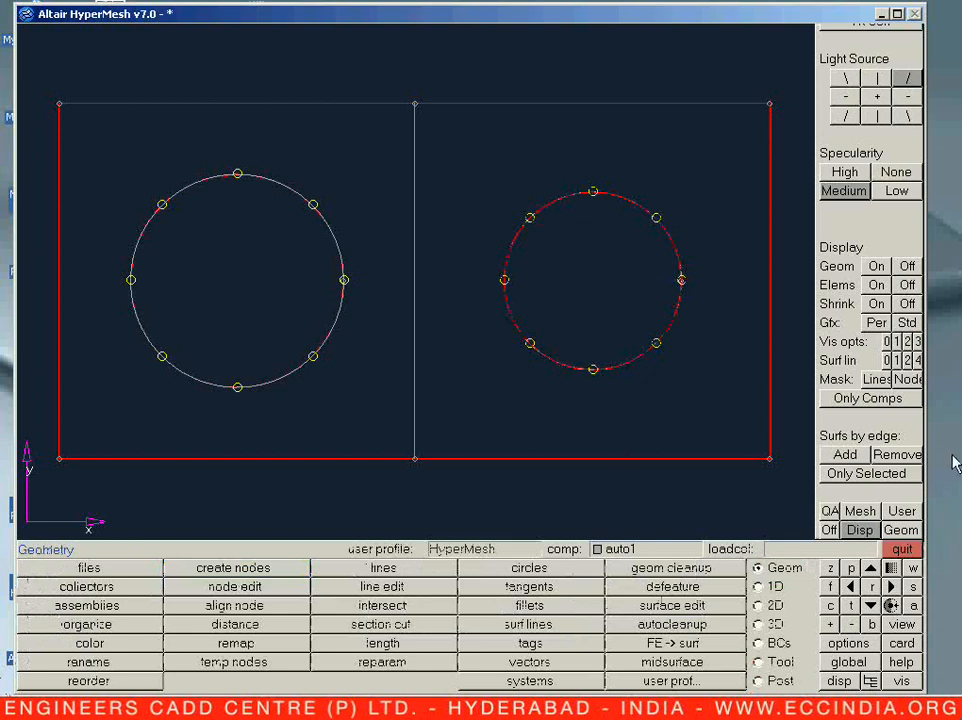
Split the second square's surface from the smaller hole's right node to the outer edge and from its left node to the shared edge.
key("F11")
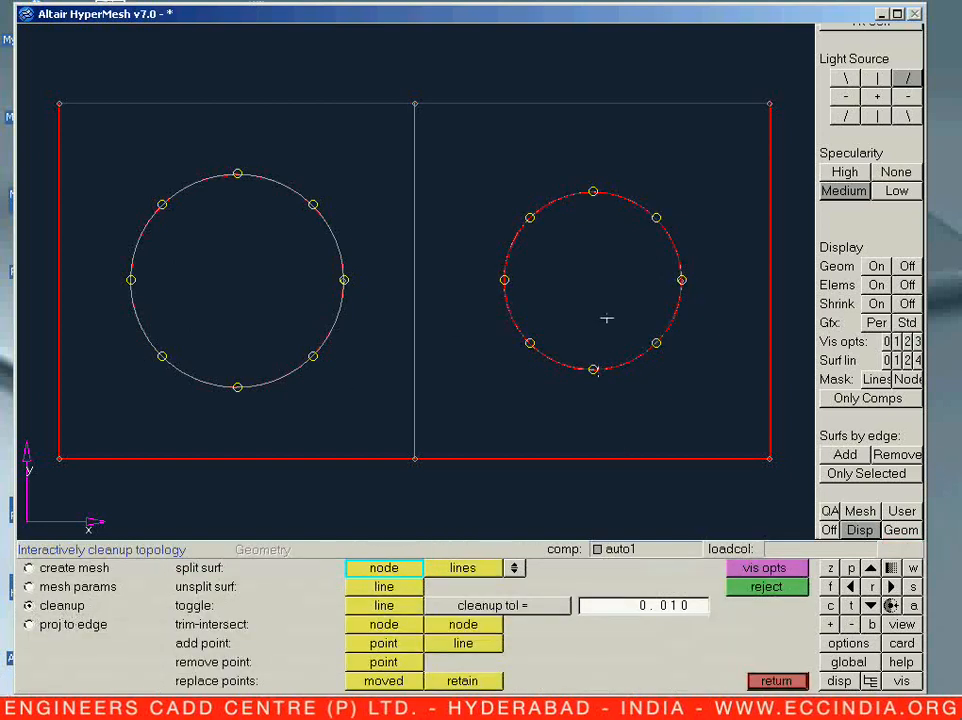
left_click(681, 280)
left_click(770, 282)
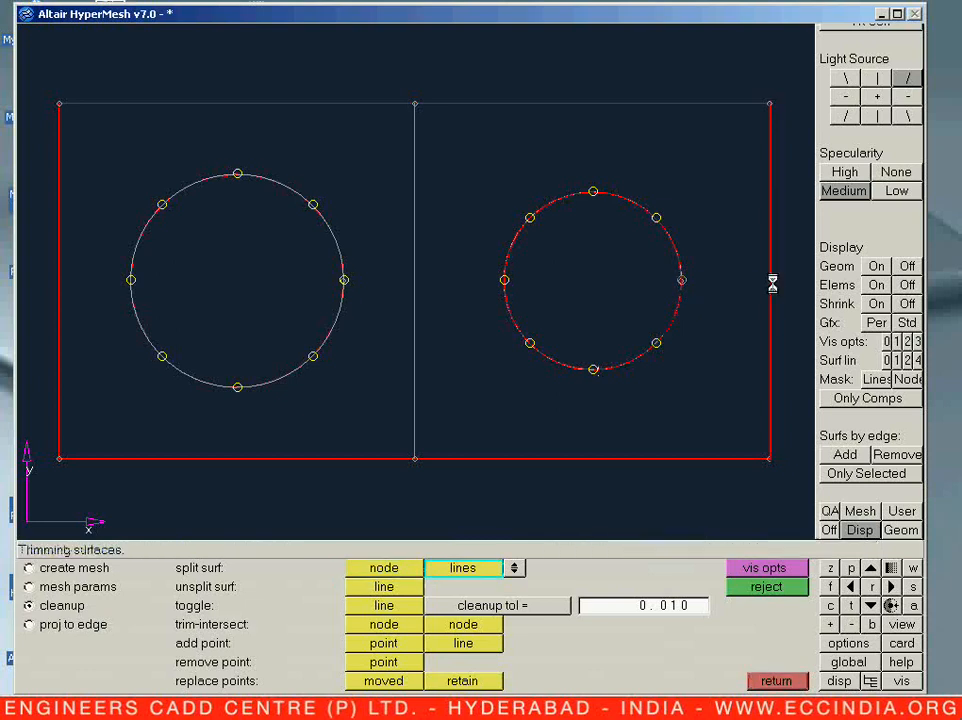
left_click(505, 280)
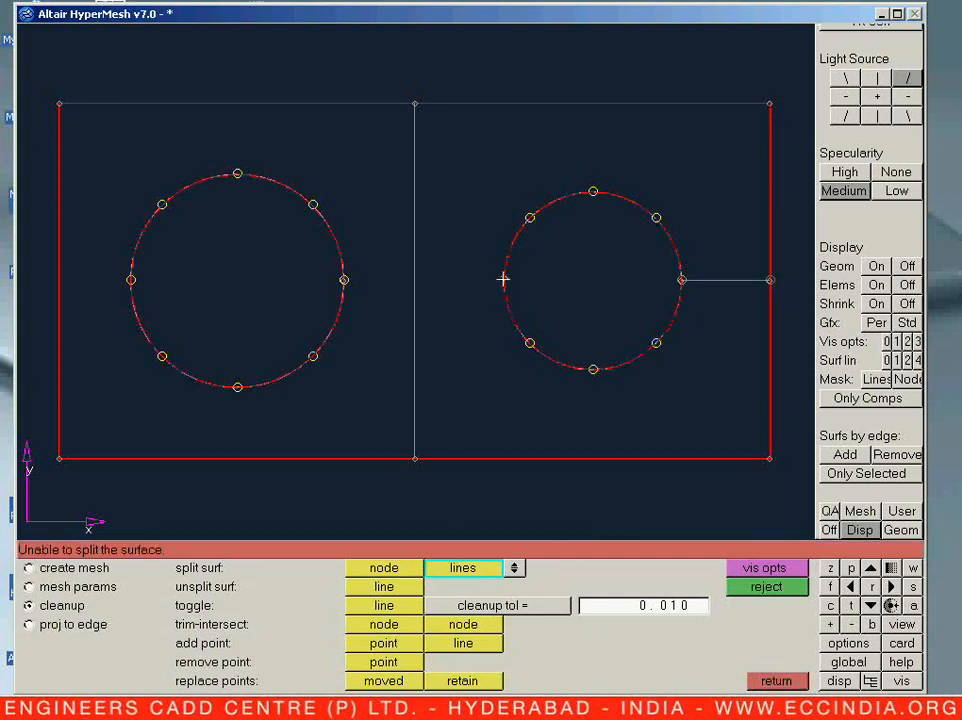
left_click(768, 587)
left_click(418, 569)
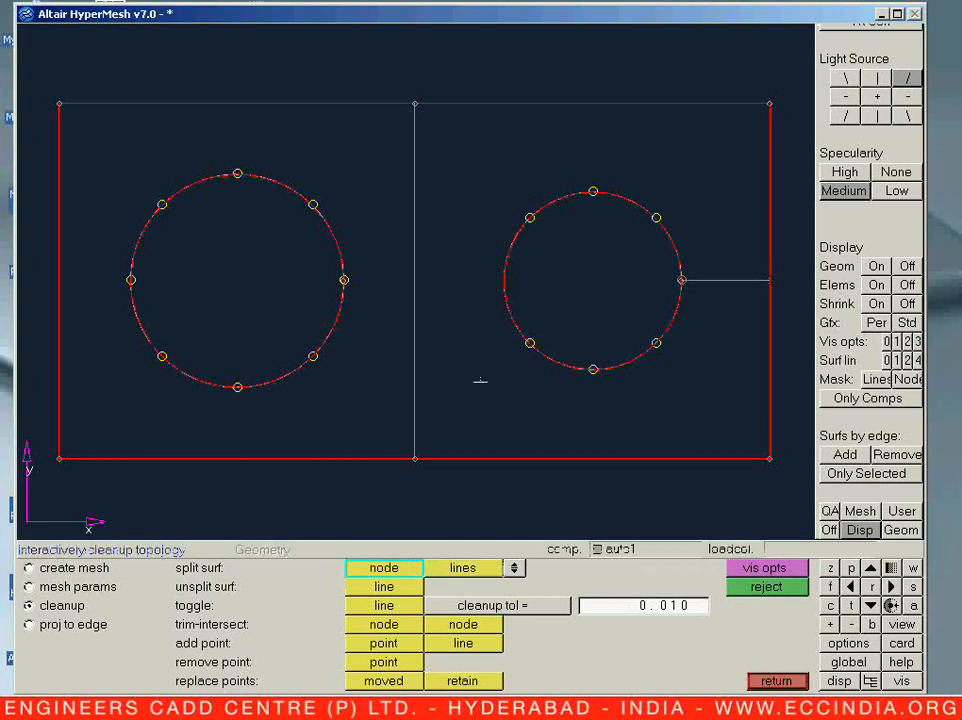
left_click(506, 282)
left_click(413, 282)
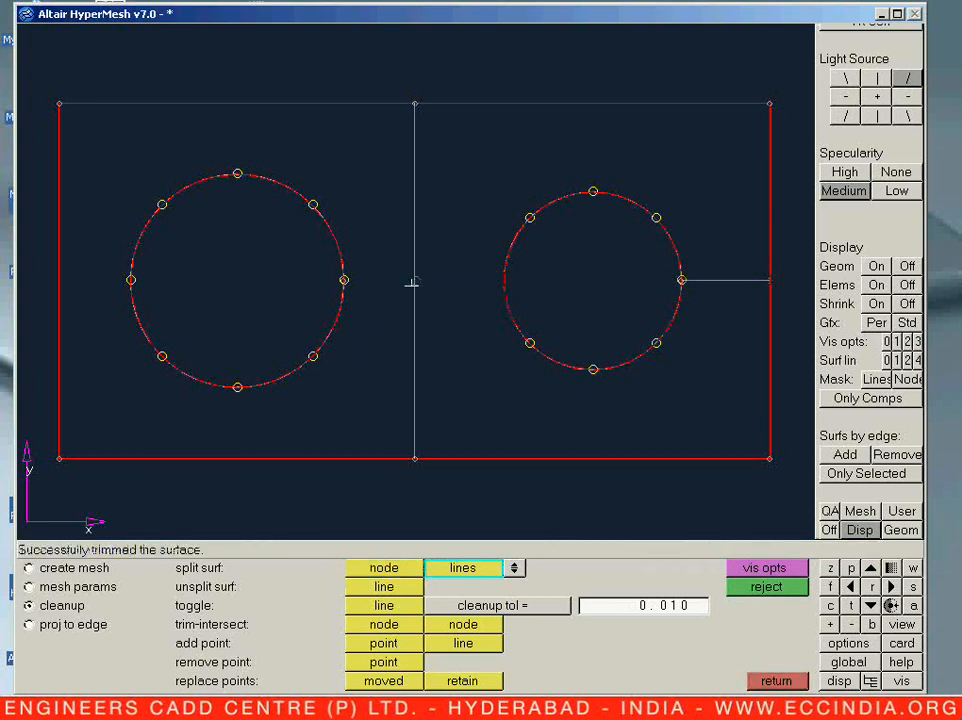
Split the second square's surface from the smaller hole's bottom and top nodes to the nearest outer edges, and shade the surfaces.
left_click(405, 569)
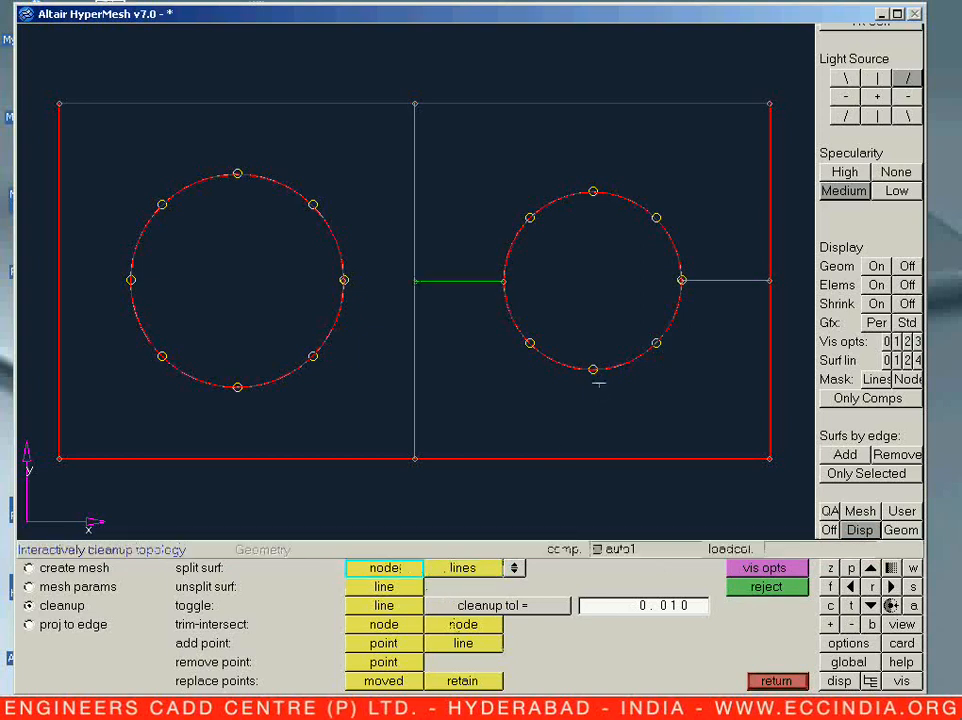
left_click(593, 371)
left_click(588, 457)
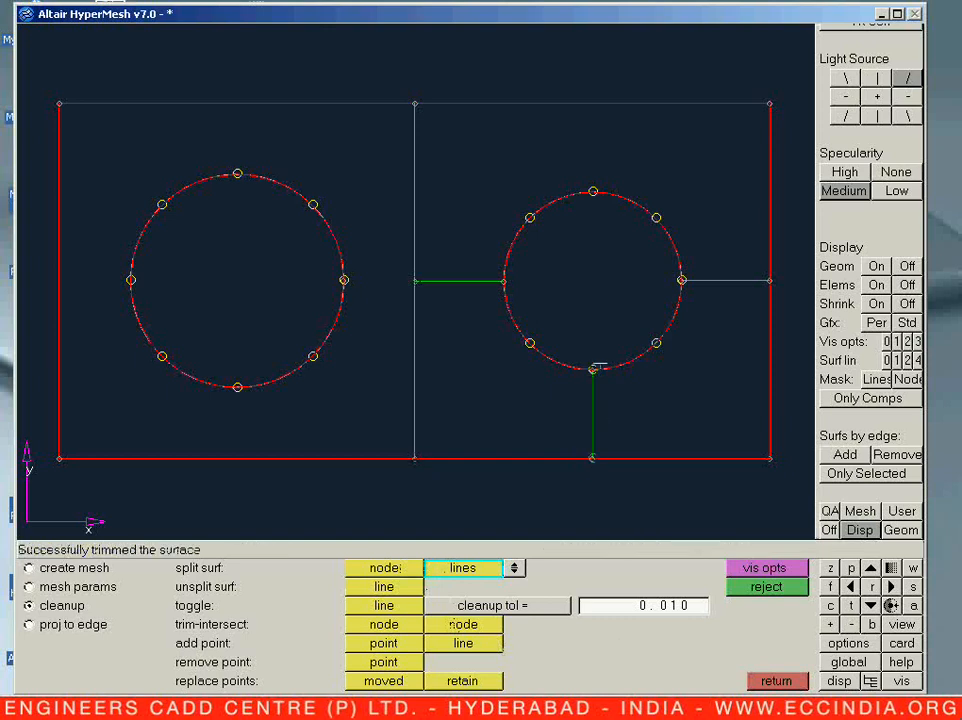
left_click(400, 567)
left_click(592, 190)
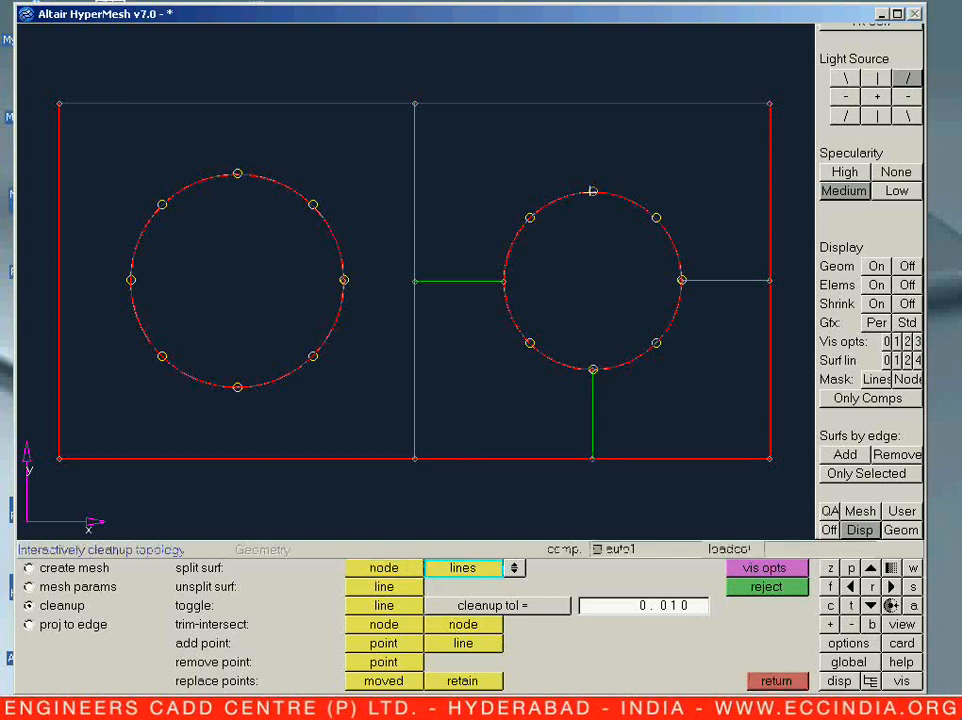
left_click(590, 110)
mouse_move(578, 245)
right_mouse_down("ctrl")
mouse_move(599, 262)
mouse_move(574, 255)
right_mouse_up("ctrl")
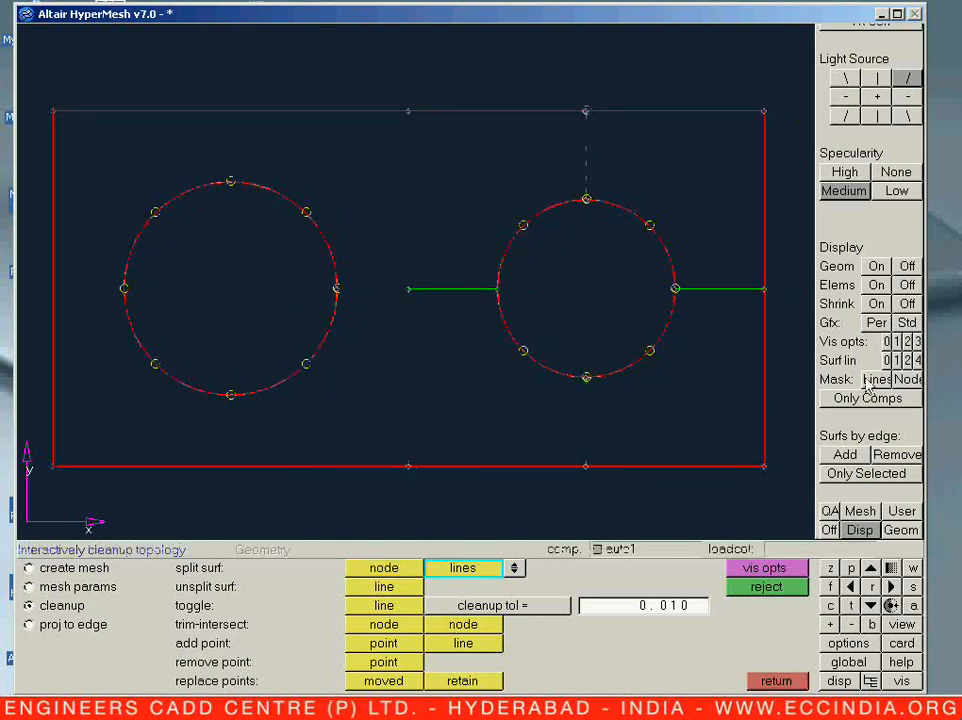
key("Escape")
left_click(918, 342)
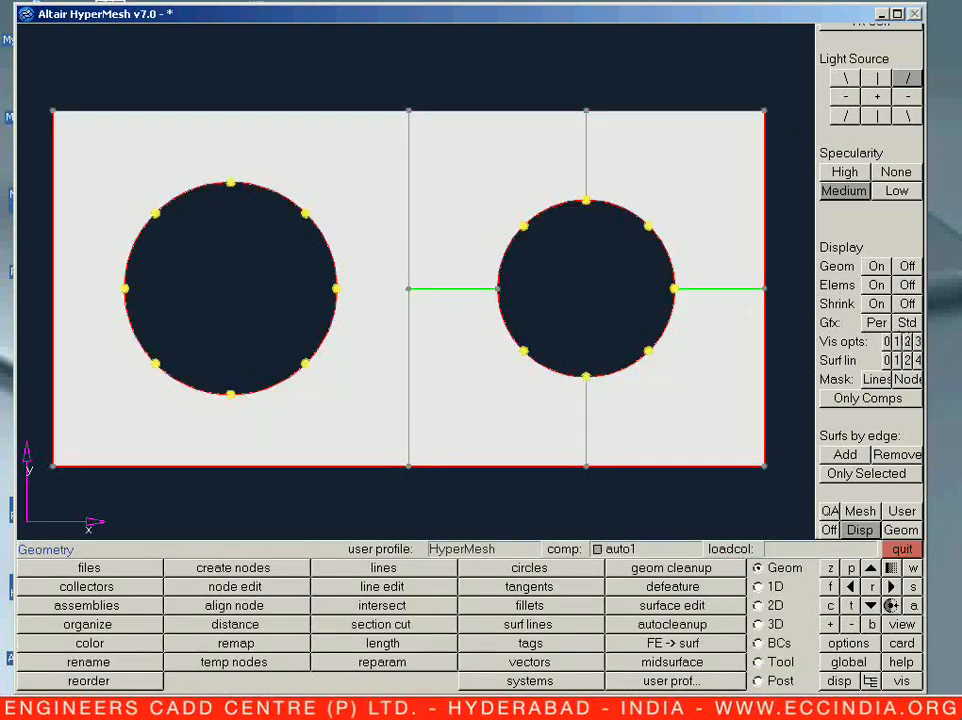
Unsplit the second square's surface at the split line between the smaller hole and the shared edge.
right_click_drag(744, 306, 698, 308, "ctrl")
left_click_drag(545, 320, 444, 366, "ctrl")
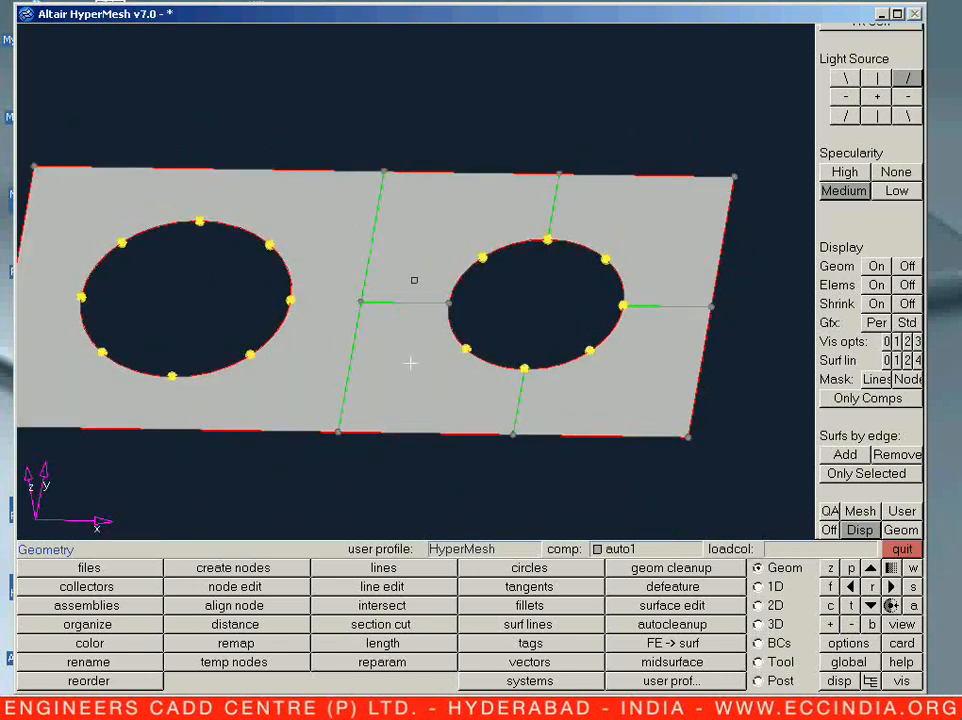
right_click_drag(368, 370, 359, 389, "ctrl")
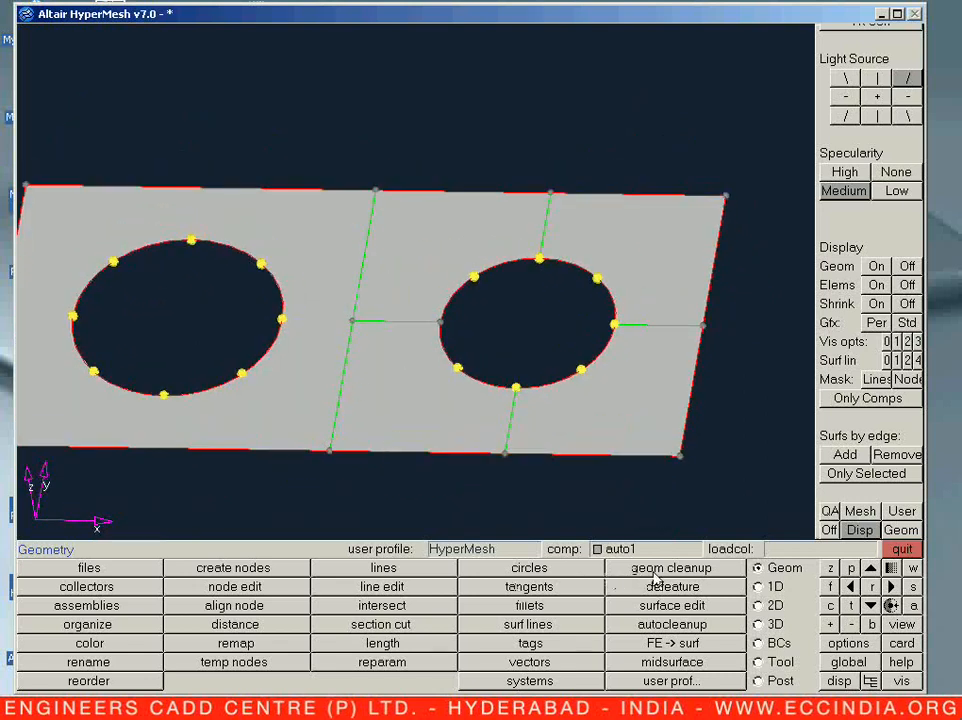
key("F12")
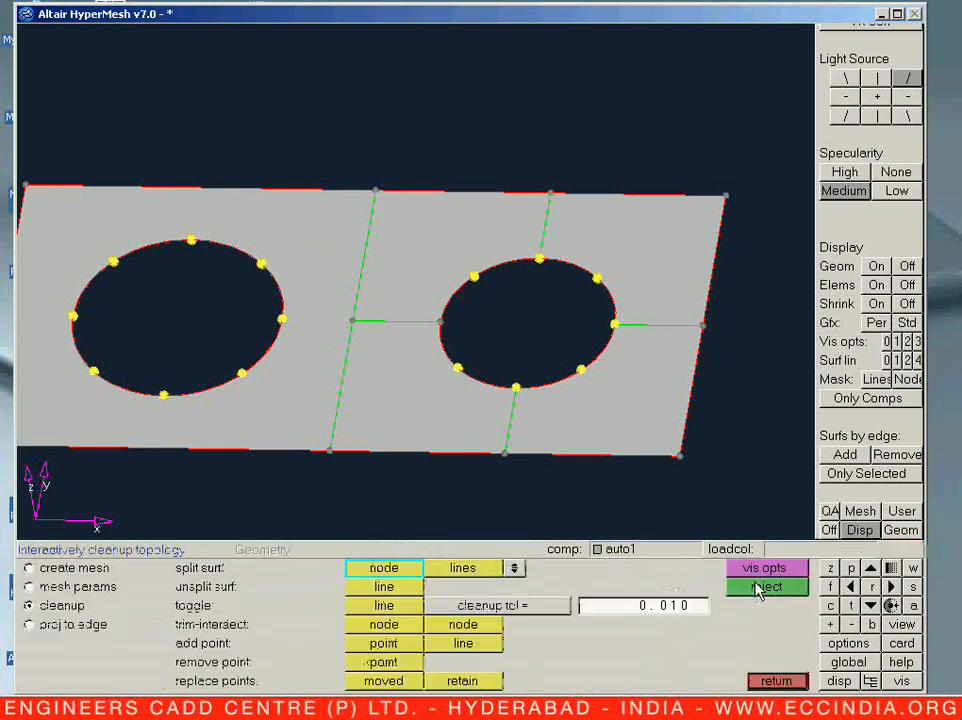
right_click_drag(614, 365, 661, 395, "ctrl")
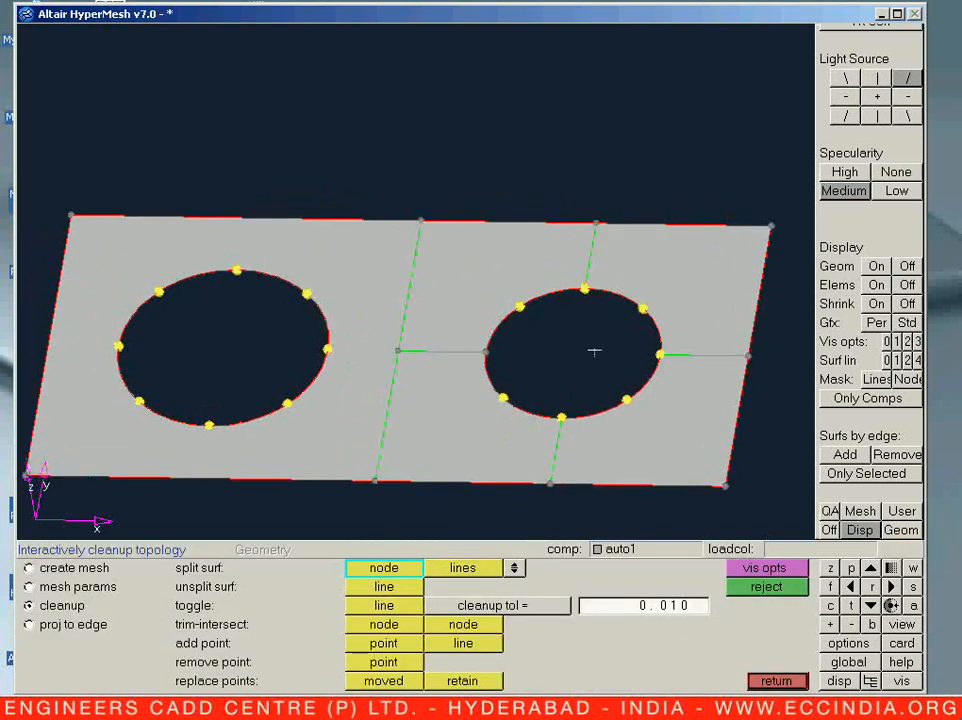
left_click(696, 284)
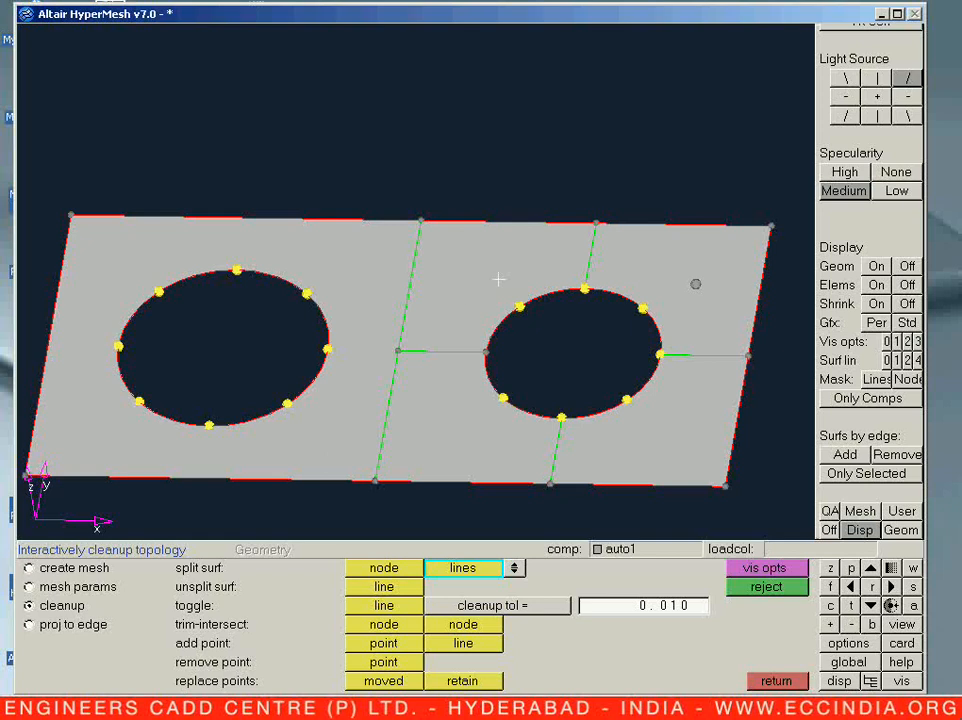
left_click(384, 588)
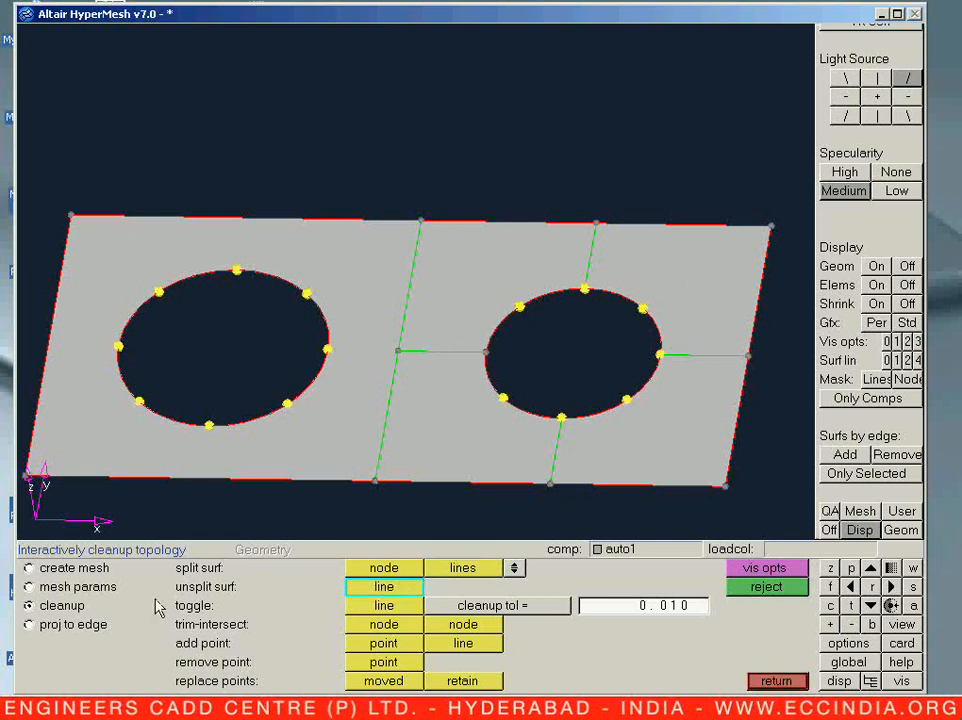
left_click(385, 589)
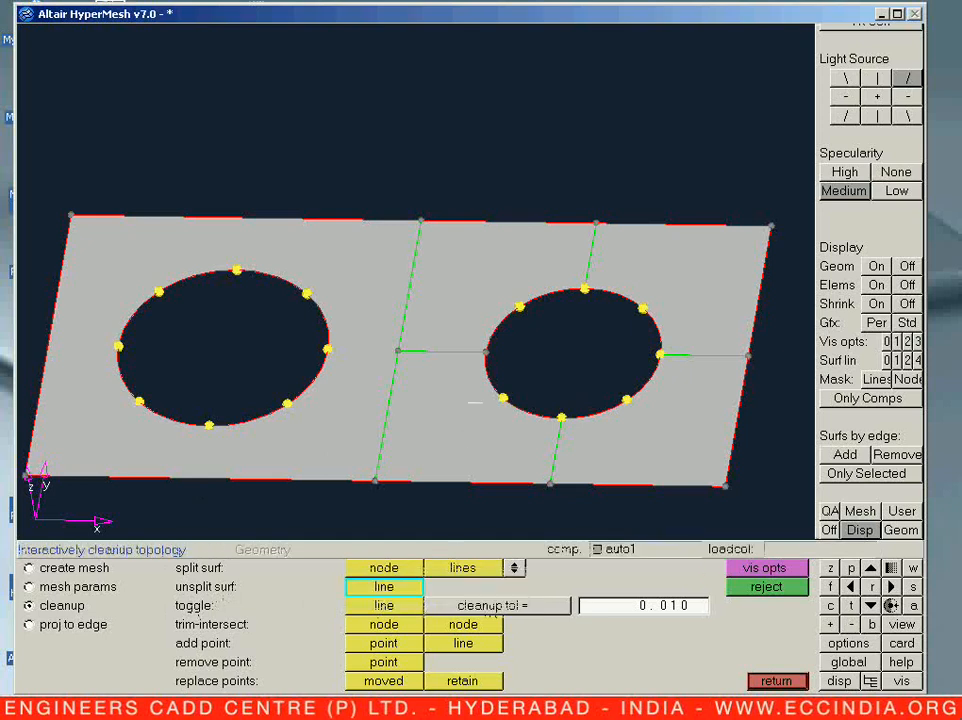
left_click(458, 352)
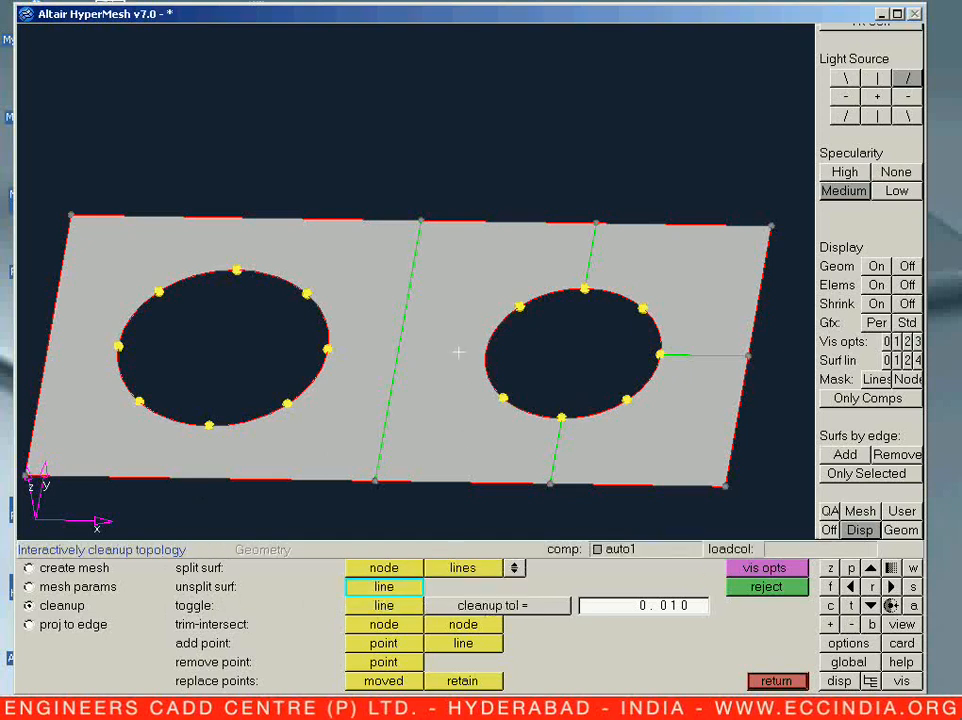
Reject the unsplit to restore the split line between the smaller hole and the shared edge.
left_click(754, 592)
left_click_drag(455, 400, 448, 384, "ctrl")
scroll(448, 384, "up", 3, "ctrl")
right_click_drag(446, 385, 438, 440, "ctrl")
mouse_move(439, 440)
left_mouse_down("ctrl")
mouse_move(444, 382)
mouse_move(425, 383)
left_mouse_up("ctrl")
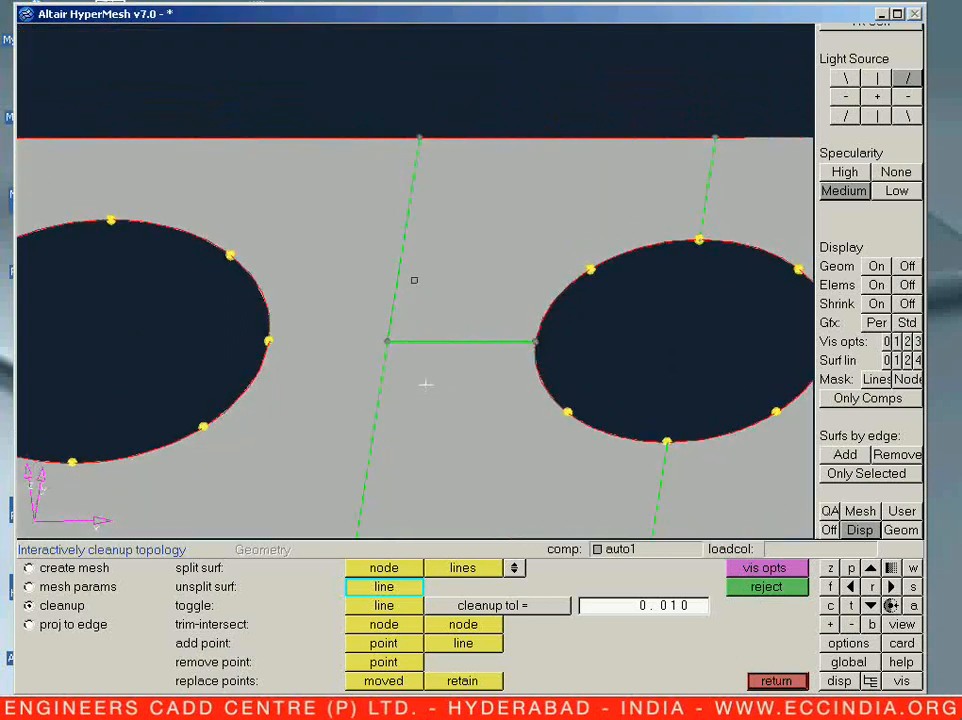
Repeat the unsplit on the line between the smaller hole and the shared edge, and reject it each time.
left_click(463, 341)
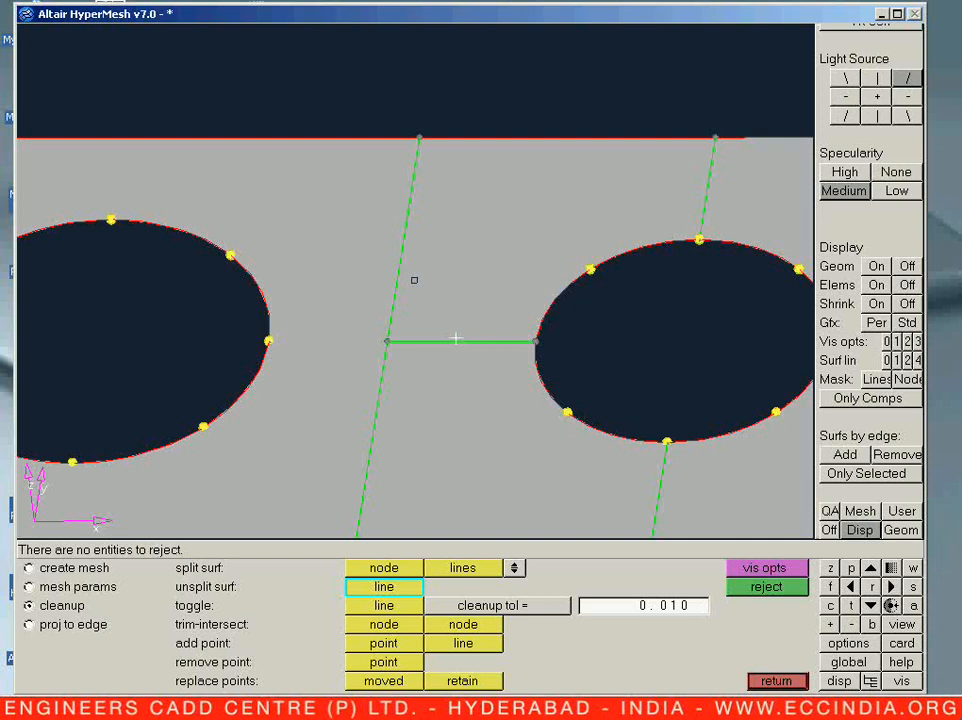
scroll(457, 340, "down", 3)
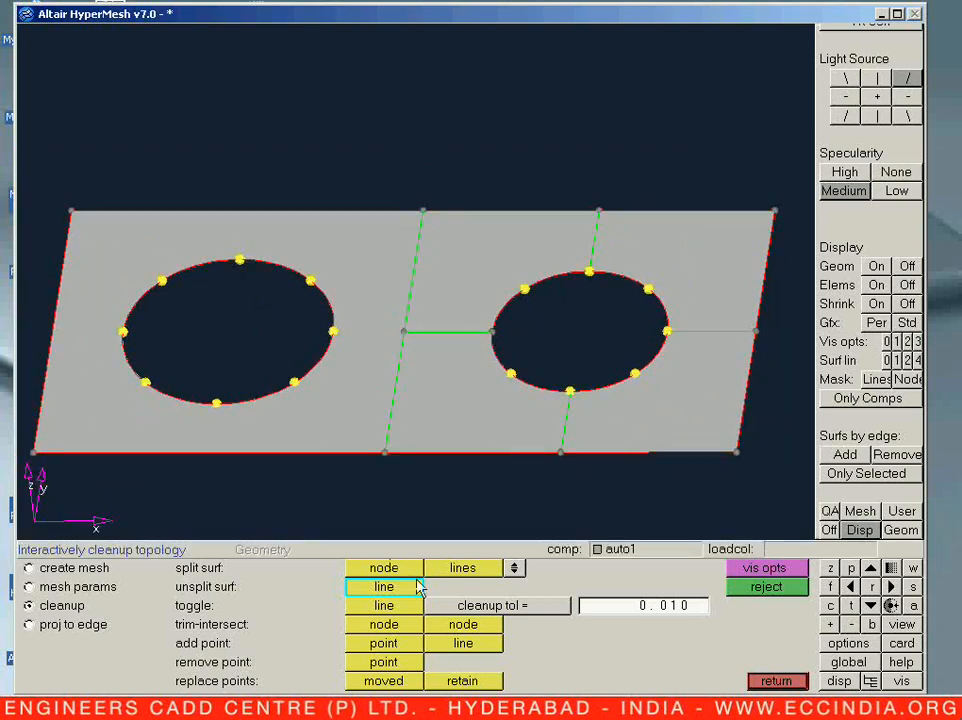
left_click(393, 607)
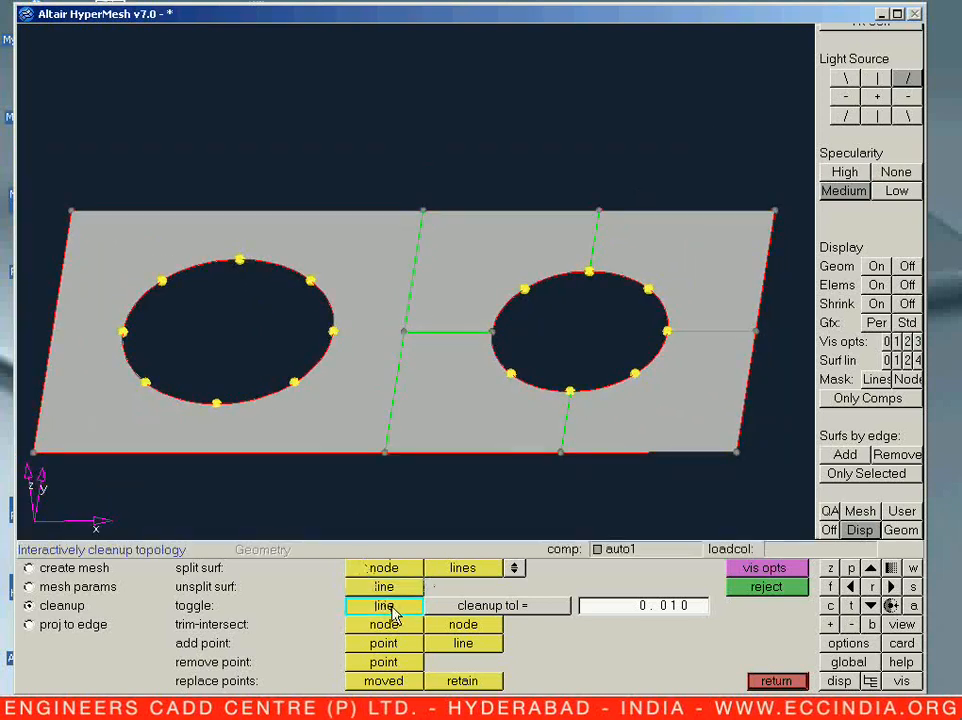
left_click(377, 587)
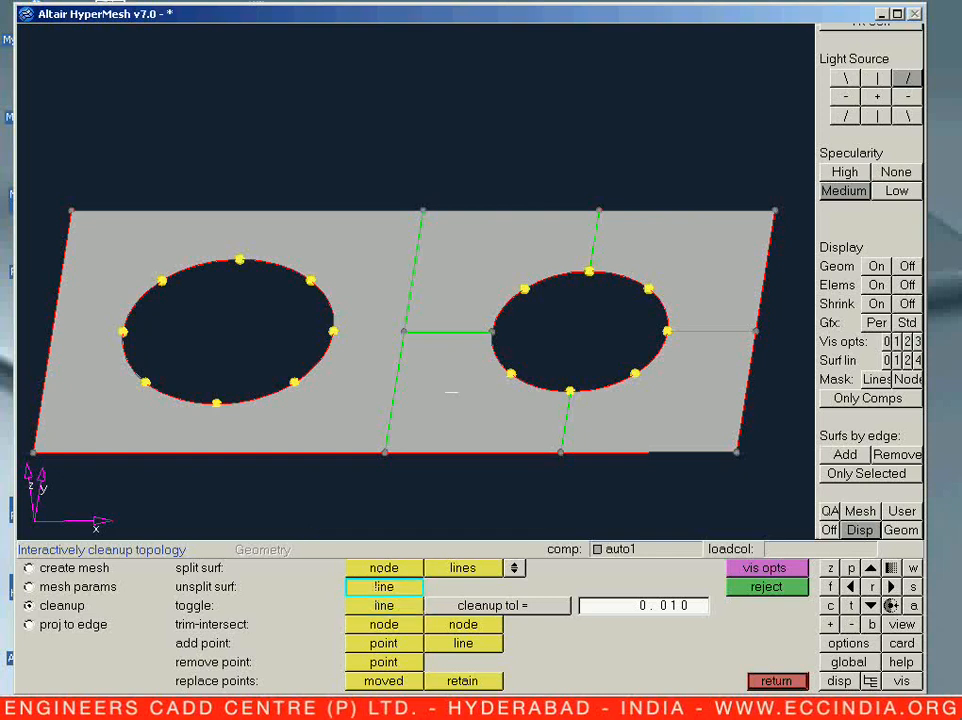
left_click(456, 331)
left_click(750, 586)
Suppress the split edge between the smaller hole and the shared edge with the toggle tool, using a cleanup tolerance of 0.010.
left_click(392, 608)
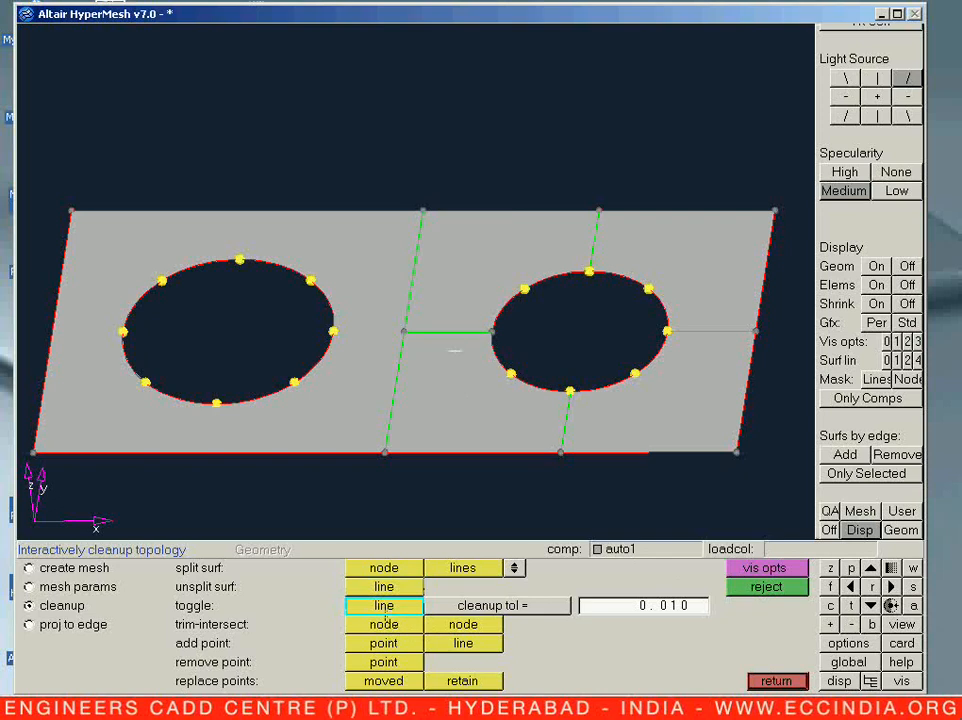
right_click_drag(408, 340, 449, 342, "ctrl")
scroll(449, 342, "up", 3, "ctrl")
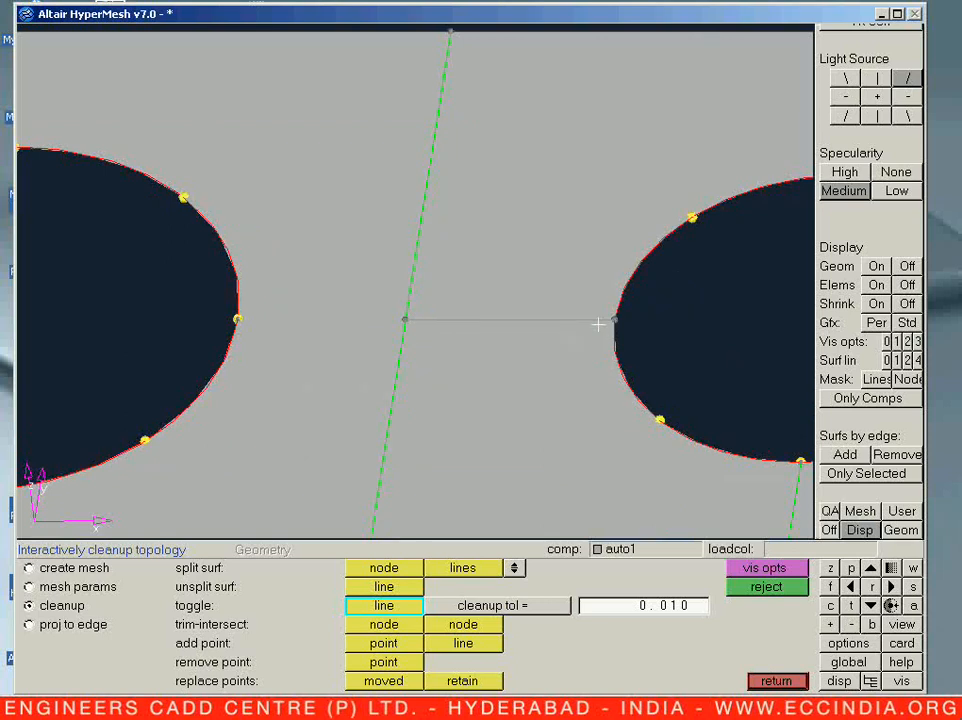
scroll(571, 304, "down", 2, "ctrl")
right_click_drag(572, 314, 504, 306, "ctrl")
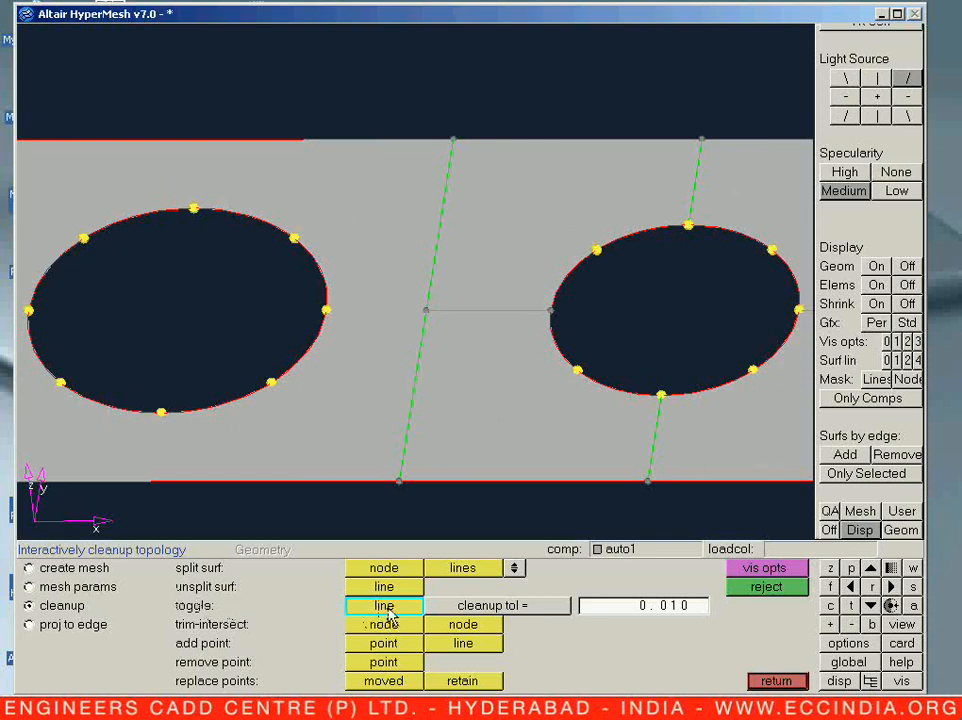
left_click(486, 311)
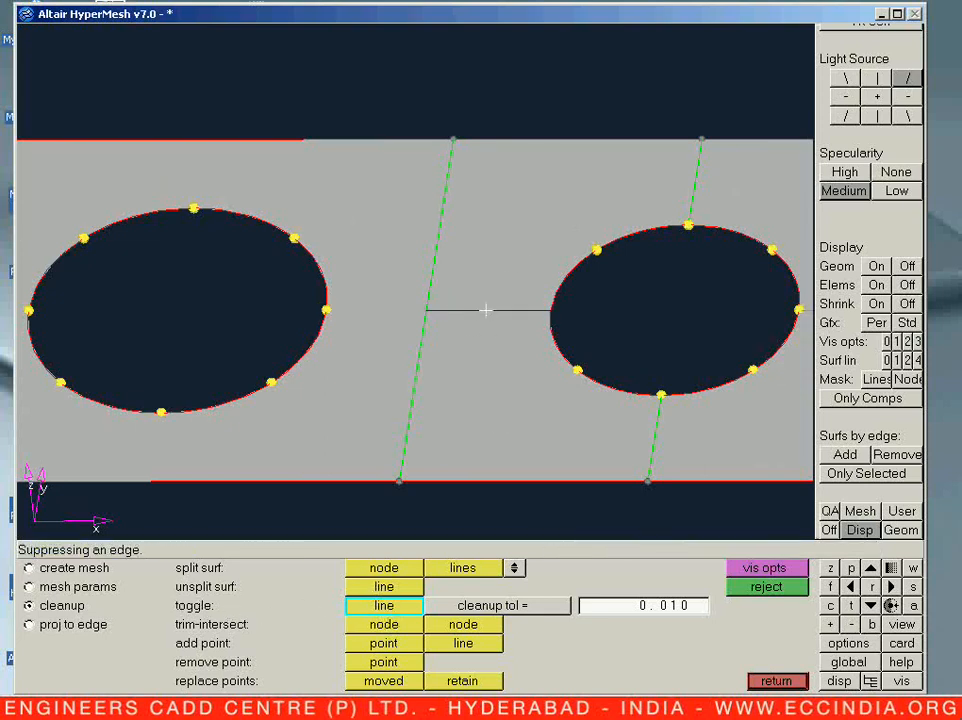
Check with a mesh surface selection whether the areas on both sides of the suppressed edge form one surface, and reset the selection.
right_click_drag(525, 342, 515, 356, "ctrl")
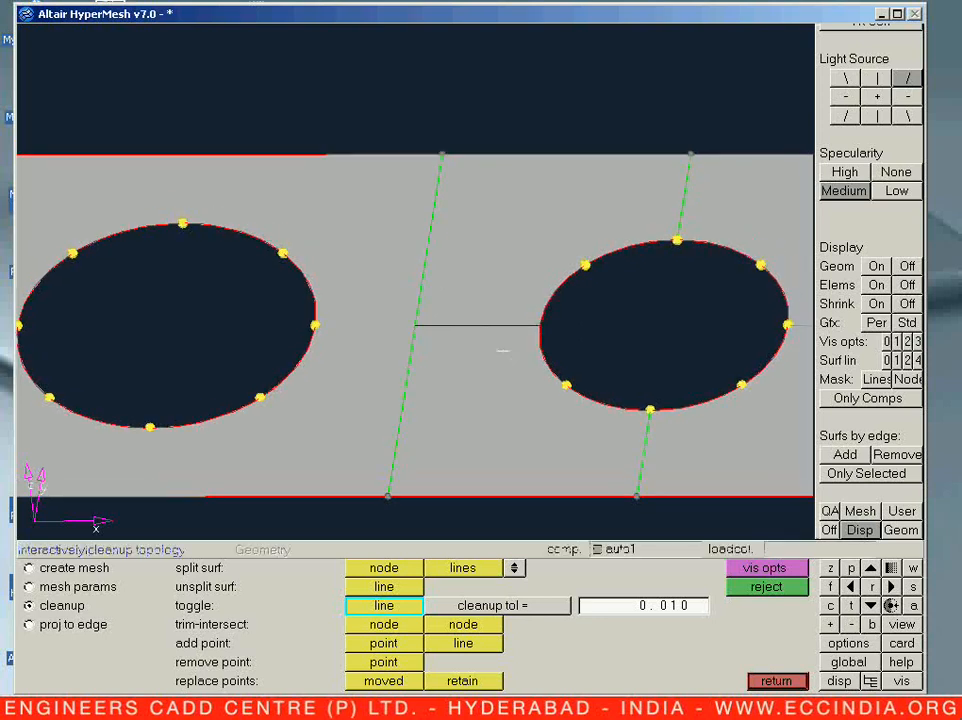
left_click_drag(515, 356, 494, 366, "ctrl")
scroll(496, 362, "up", 3, "ctrl")
right_click_drag(495, 356, 460, 414, "ctrl")
scroll(478, 389, "down", 3, "ctrl")
left_click_drag(417, 455, 462, 365, "ctrl")
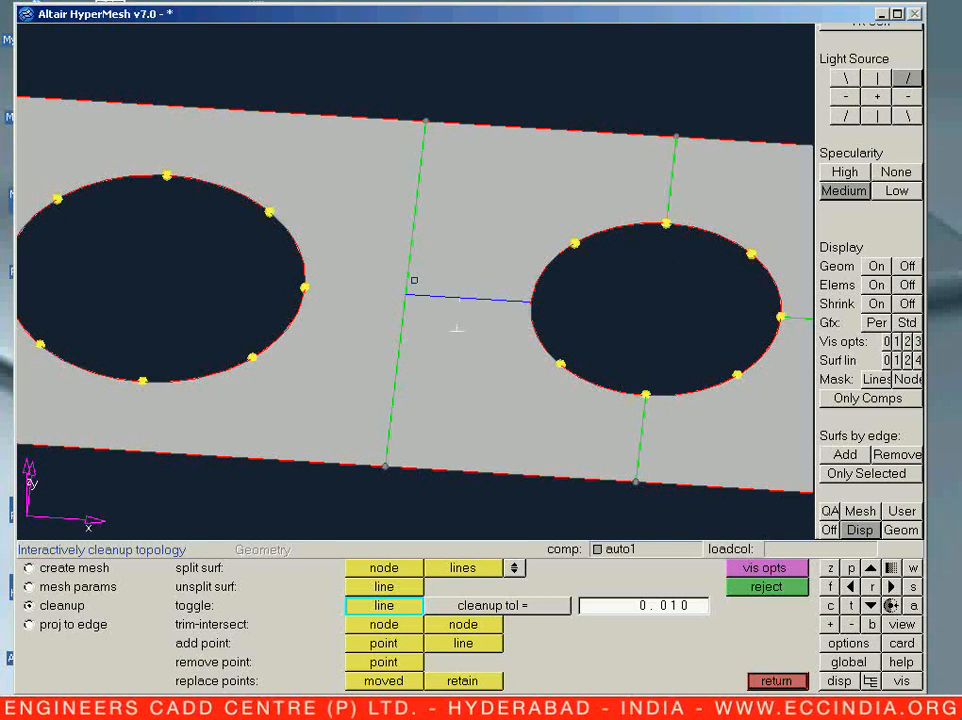
left_click(29, 567)
left_click(455, 440)
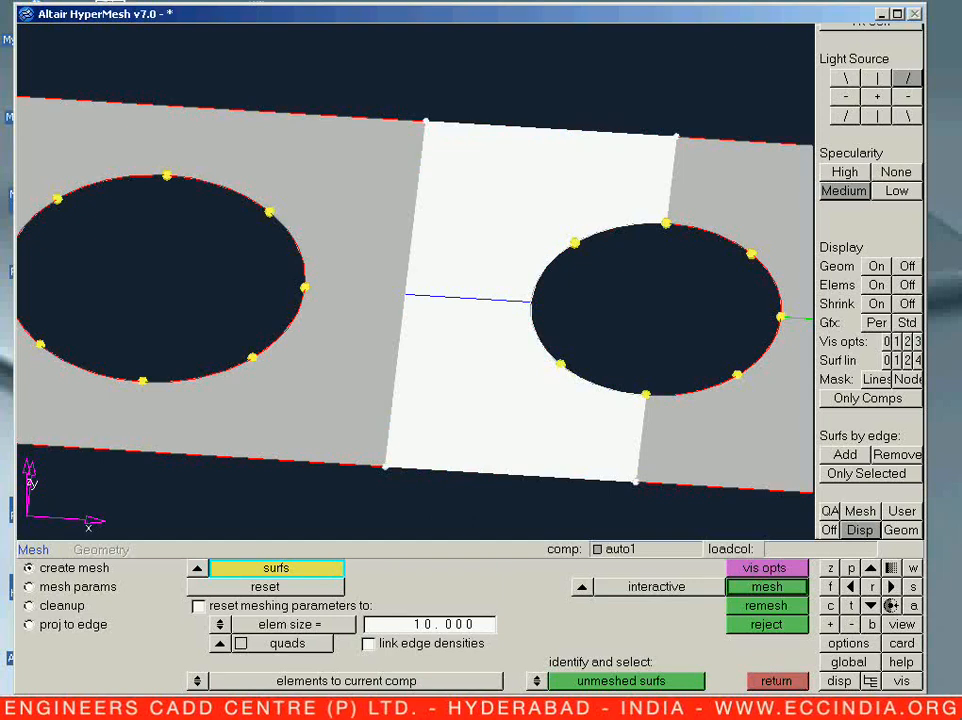
left_click(265, 586)
Toggle the suppressed edge between the smaller hole and the shared edge until it is a free edge.
left_click(29, 605)
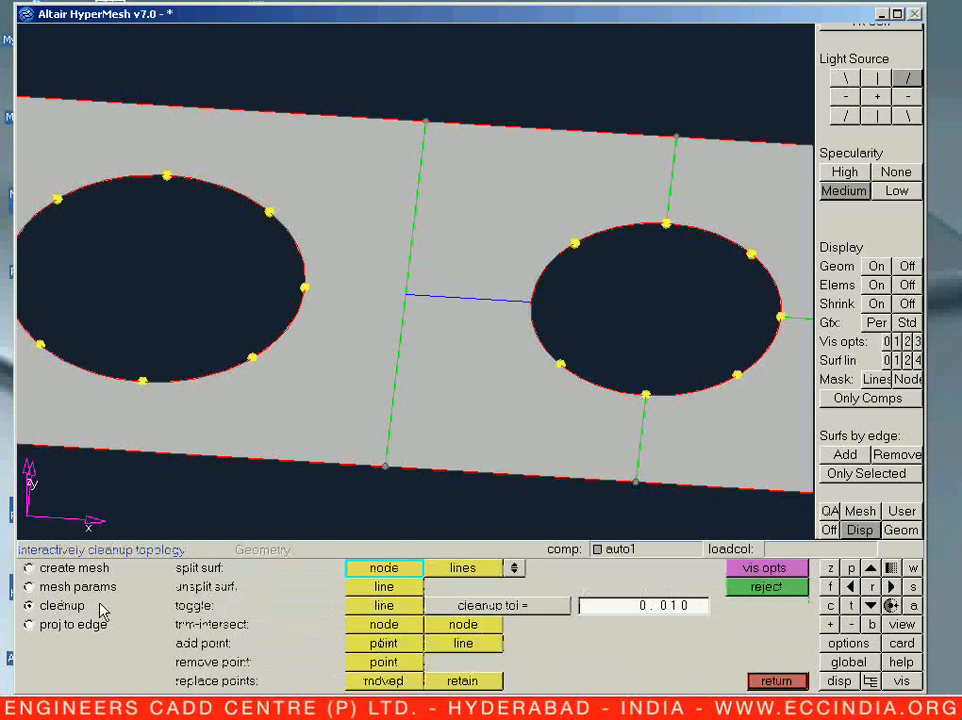
left_click(374, 608)
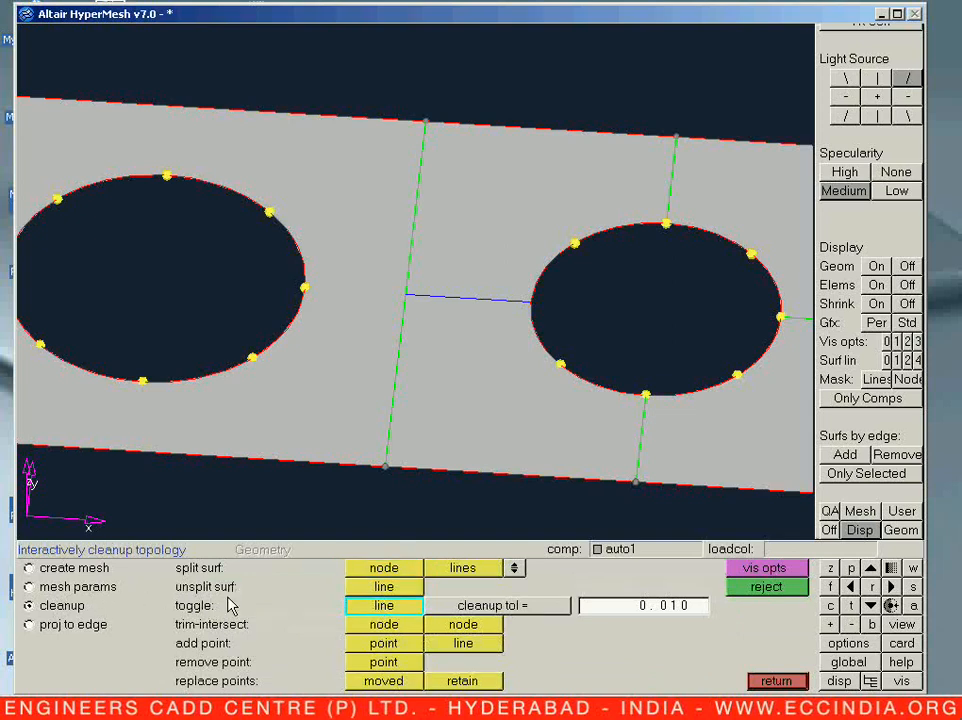
left_click(468, 299)
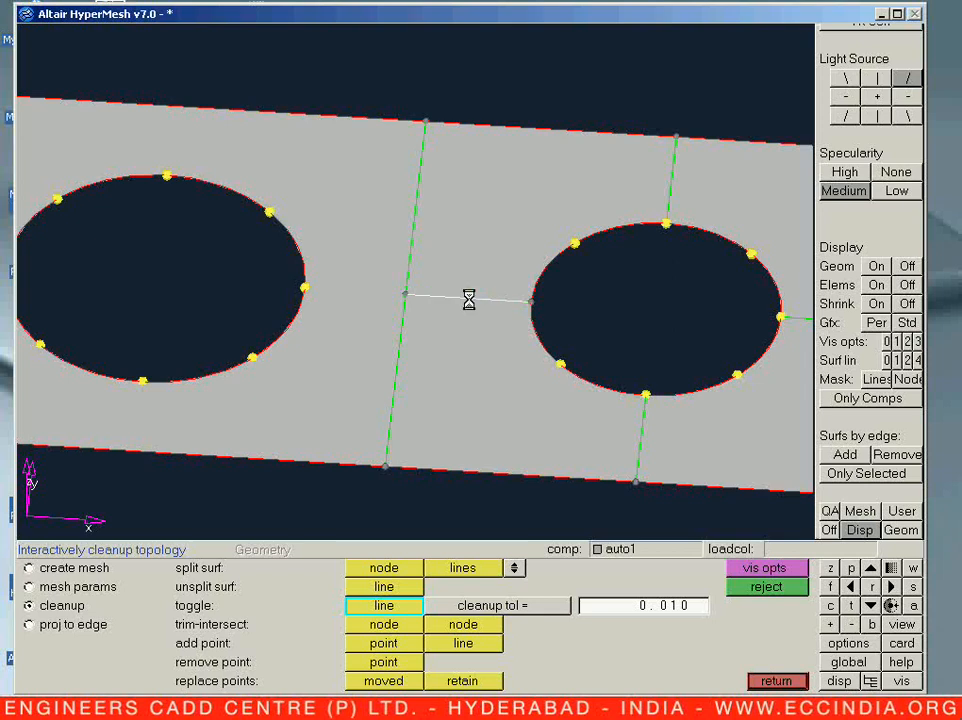
left_click(468, 299)
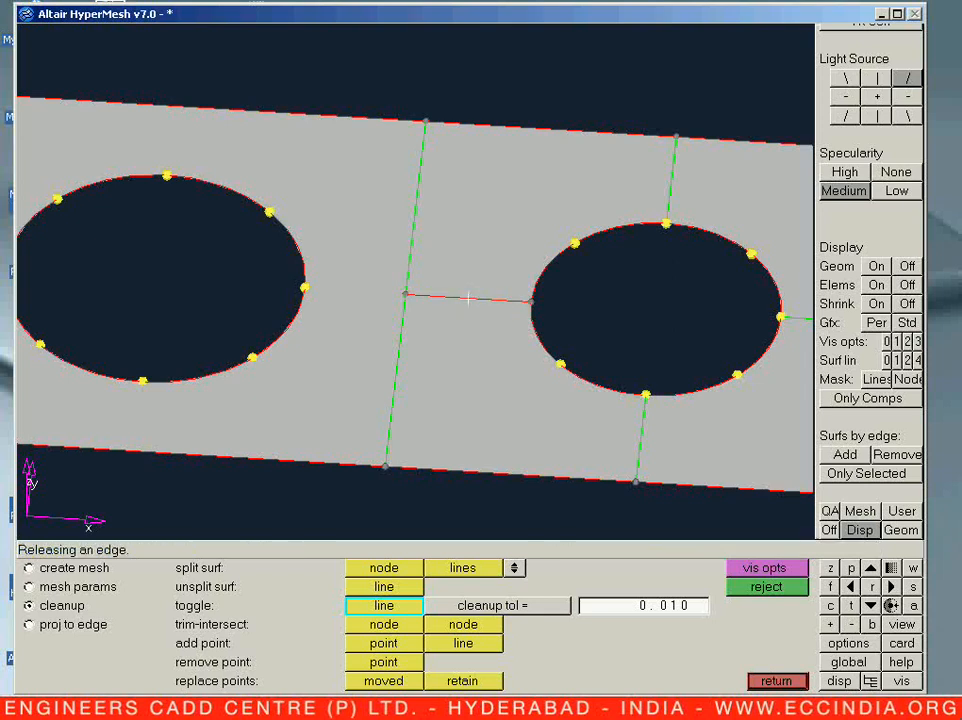
Toggle the free edge beside the smaller hole to a shared edge and on to a suppressed edge.
scroll(466, 297, "up", 5)
scroll(457, 288, "up", 5)
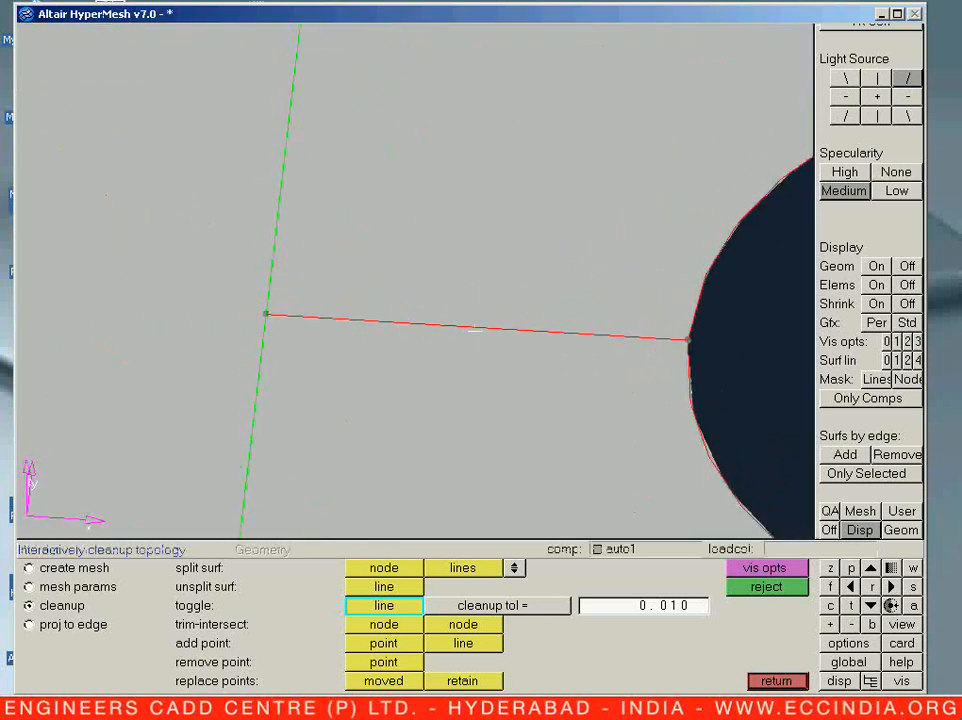
scroll(445, 277, "down", 5)
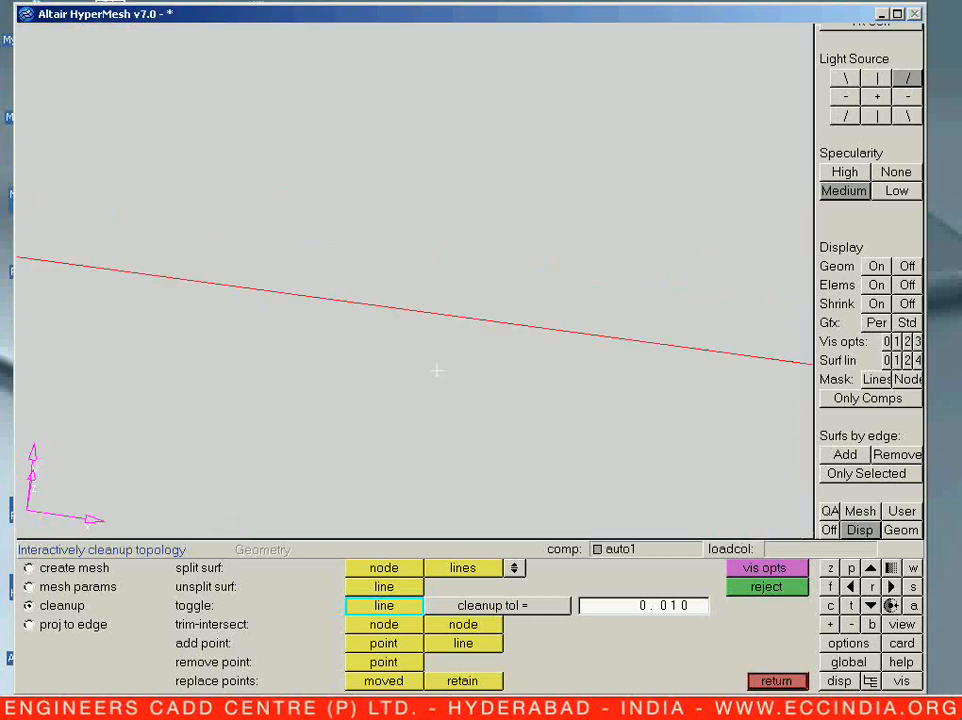
left_click_drag(430, 391, 453, 354, "ctrl")
right_click_drag(442, 304, 431, 273, "ctrl")
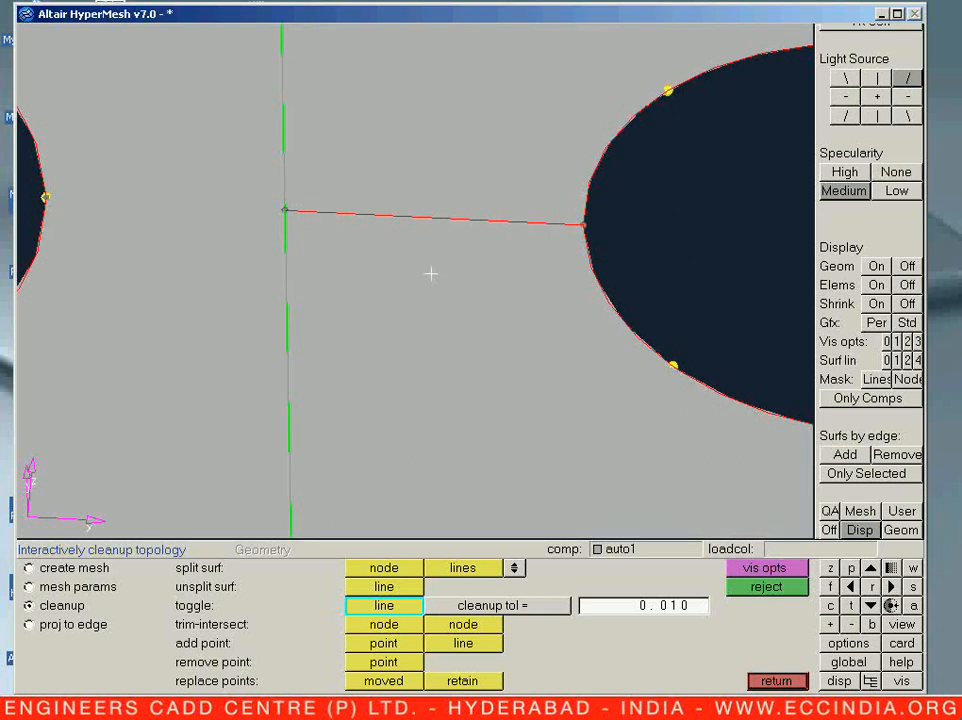
left_click(445, 220)
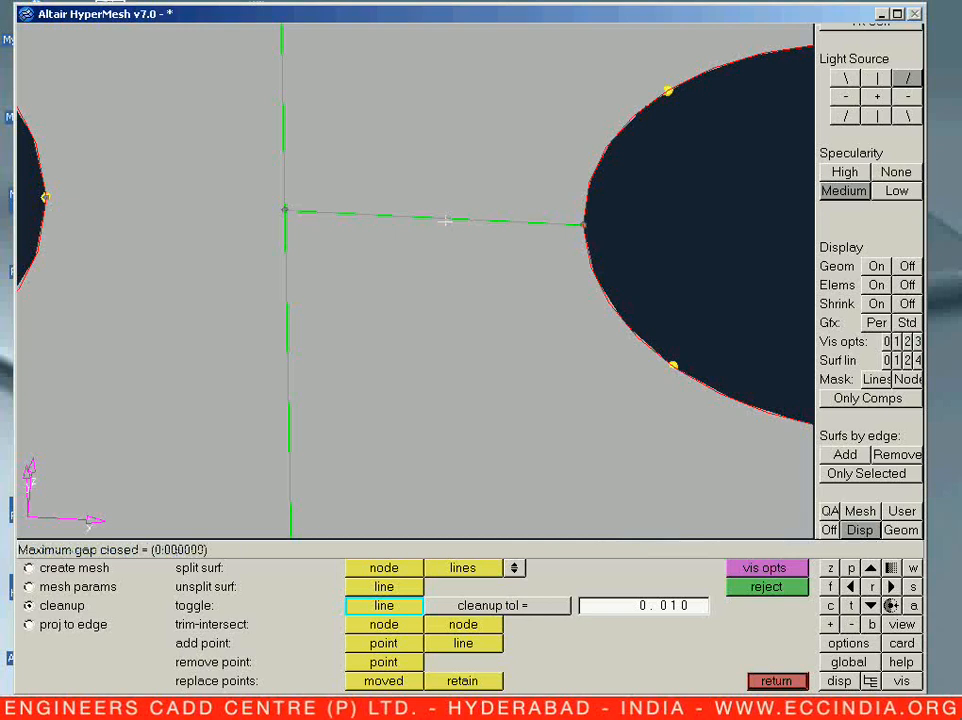
left_click(445, 220)
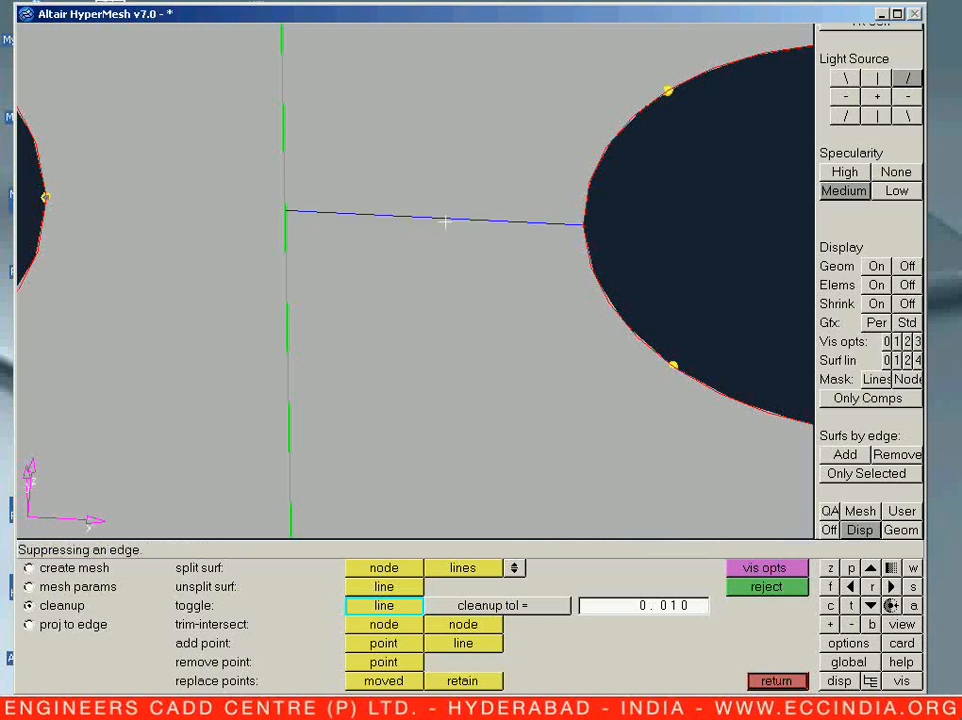
Reverse the toggle on the edge beside the smaller hole from suppressed through shared to free.
right_click(445, 221)
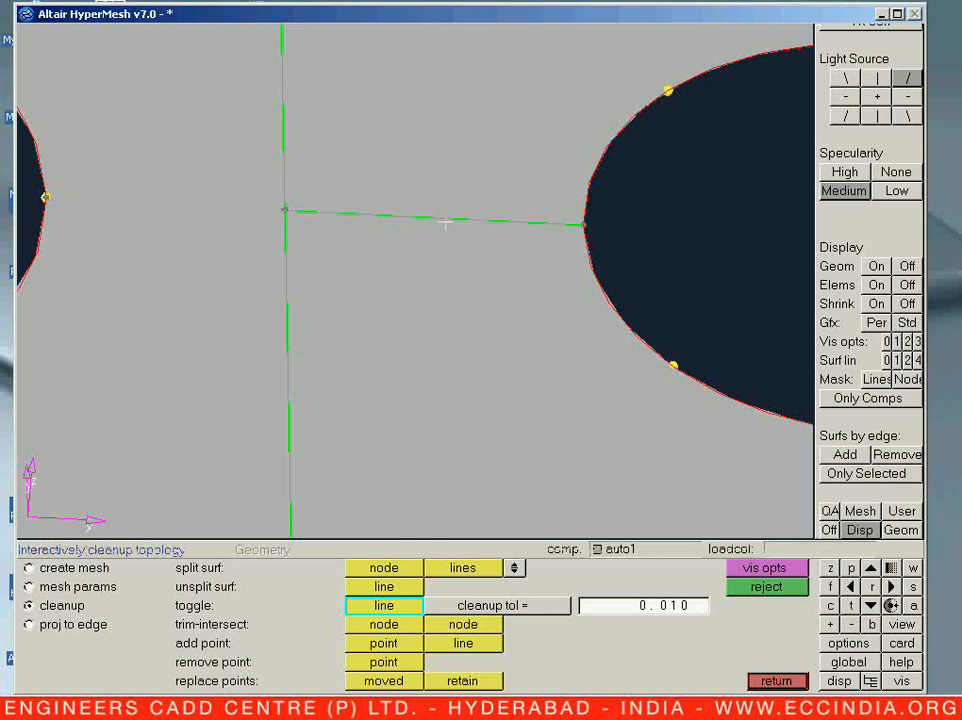
right_click(445, 220)
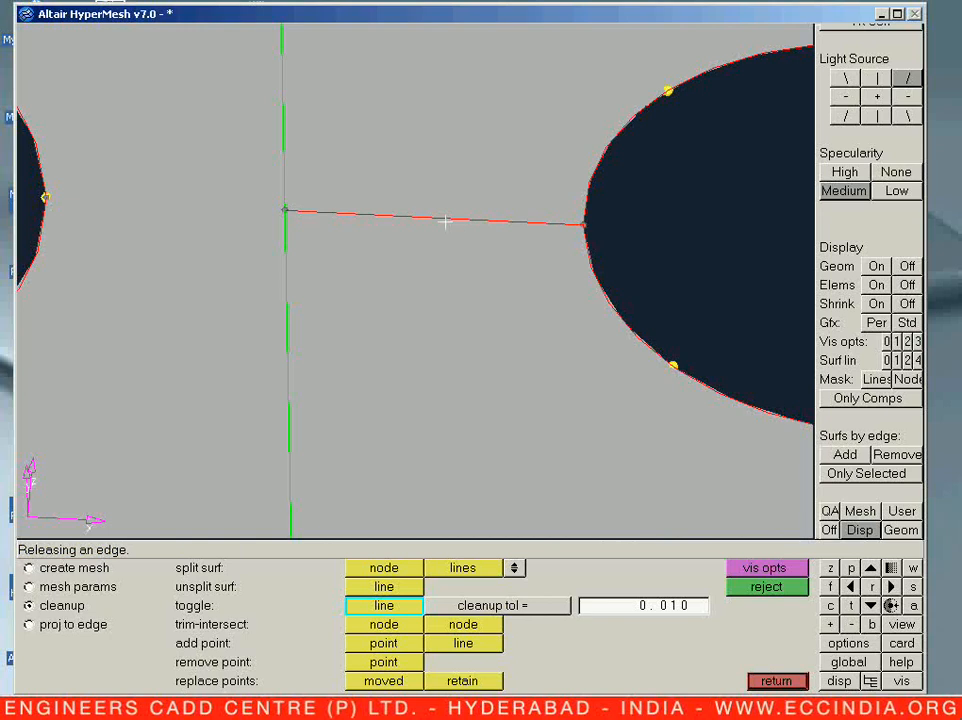
scroll(445, 221, "down", 3)
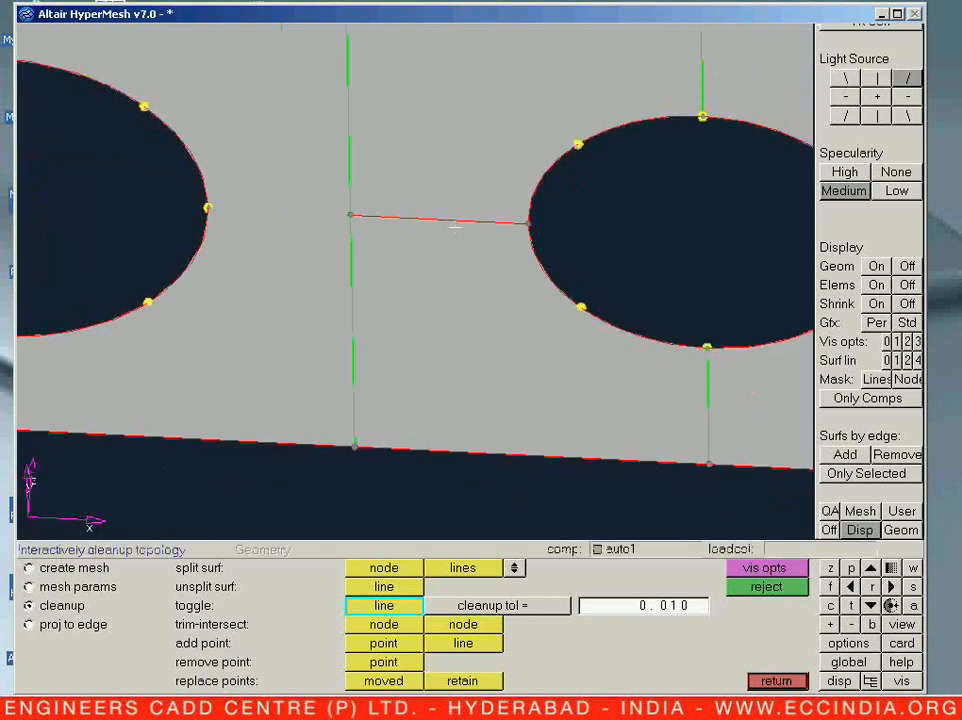
Check with a mesh surface selection whether the areas above and below the free edge are separate surfaces, clearing each selection.
left_click(45, 567)
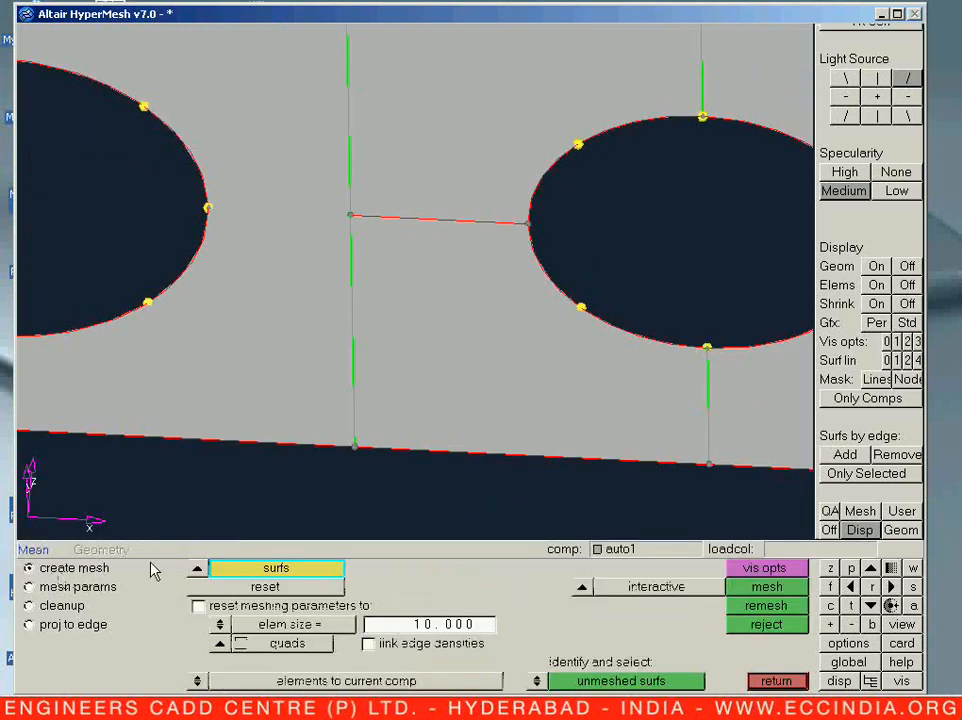
left_click(494, 381)
middle_click(490, 358)
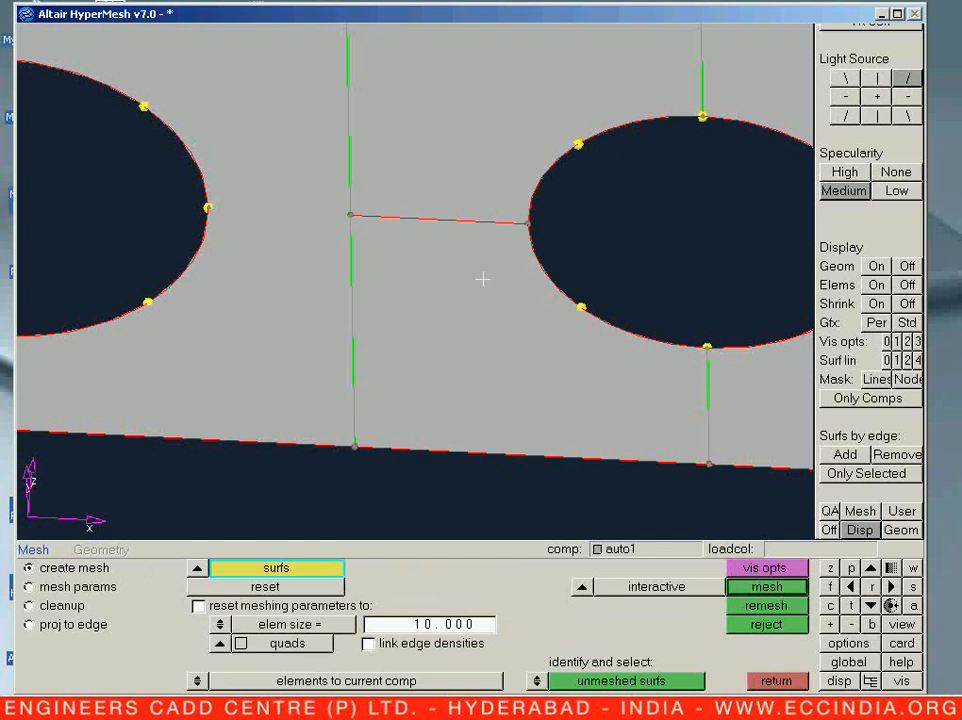
left_click(467, 187)
right_click(445, 205)
Toggle the free edge between the smaller hole and the shared edge to shared, and suppress it.
left_click(30, 605)
left_click(381, 607)
left_click(451, 226)
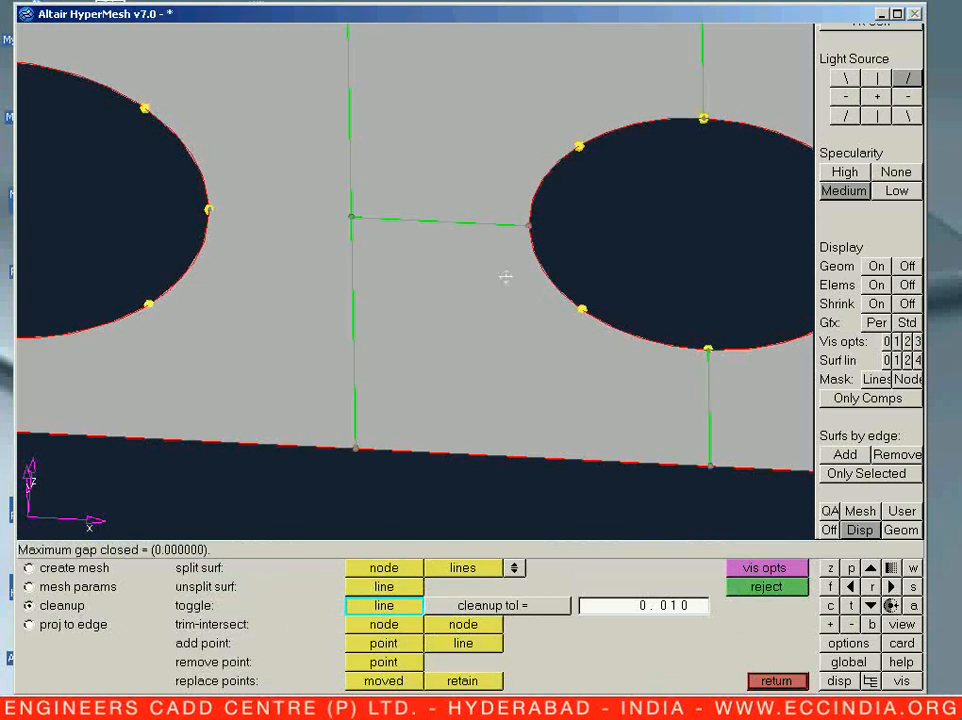
key("f")
left_click_drag(474, 261, 470, 298, "ctrl")
left_click(457, 268)
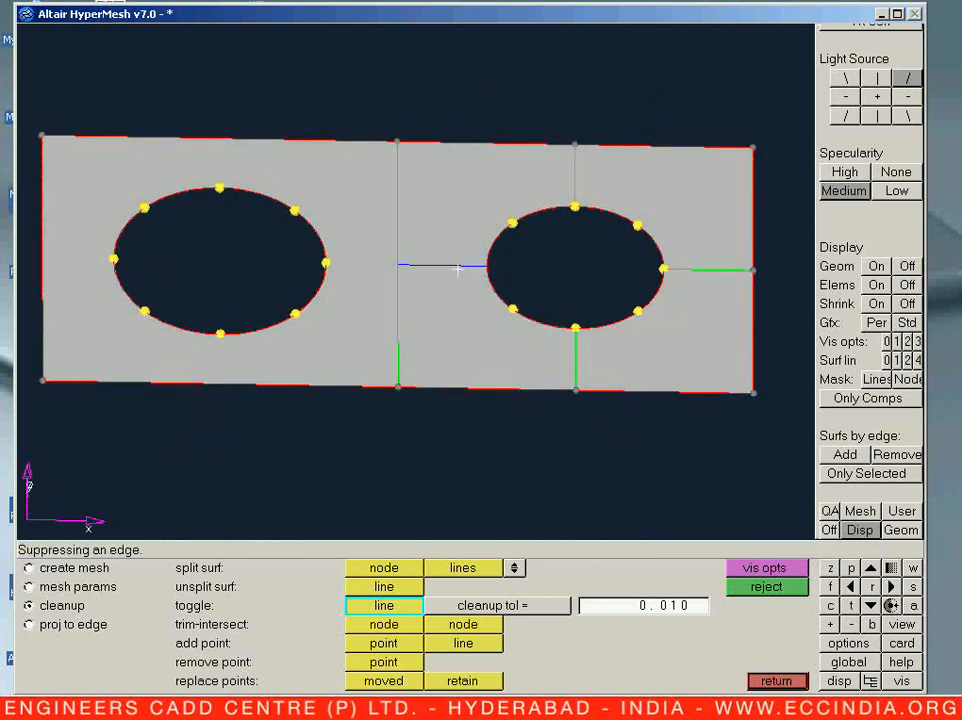
Turn off the display of suppressed edges in the visual options for the shaded surfaces.
right_click_drag(459, 287, 485, 329, "ctrl")
scroll(485, 329, "up", 5, "ctrl")
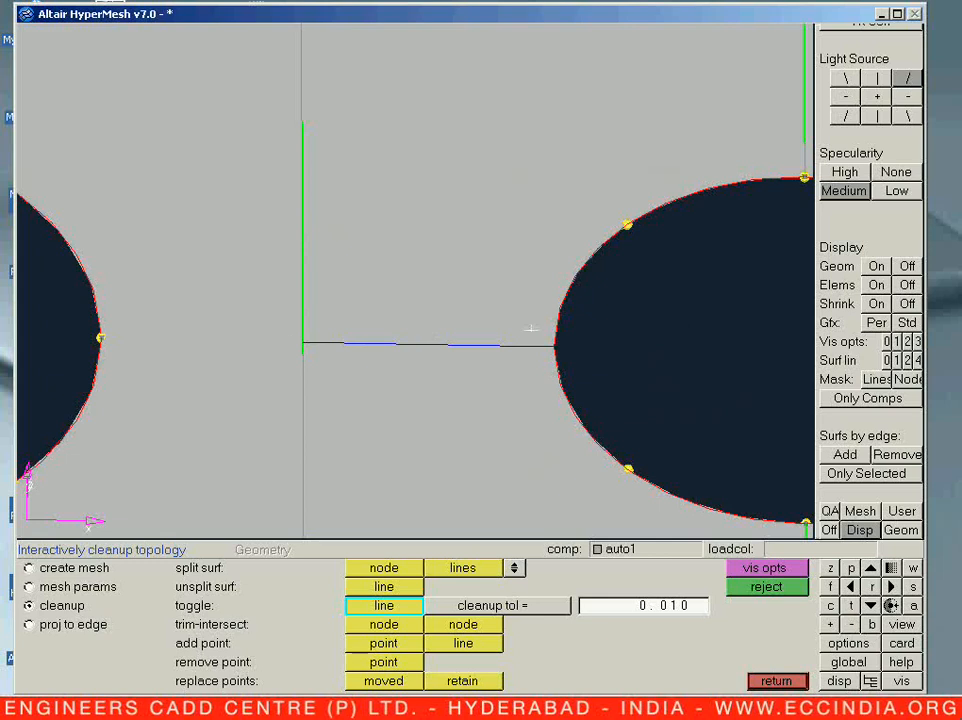
scroll(526, 340, "down", 3, "ctrl")
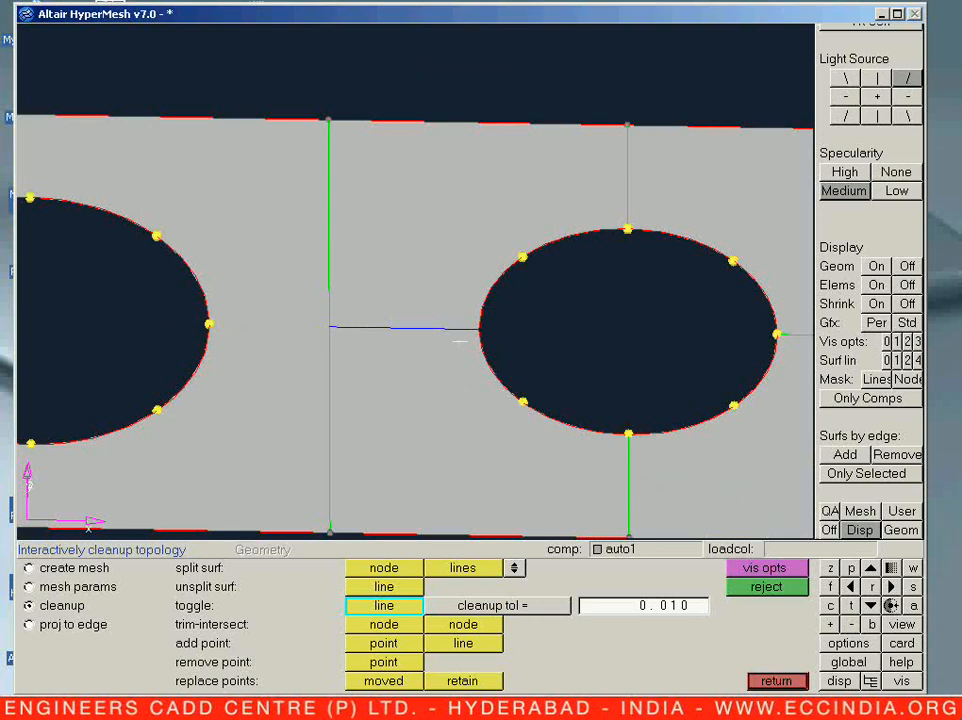
left_click(767, 570)
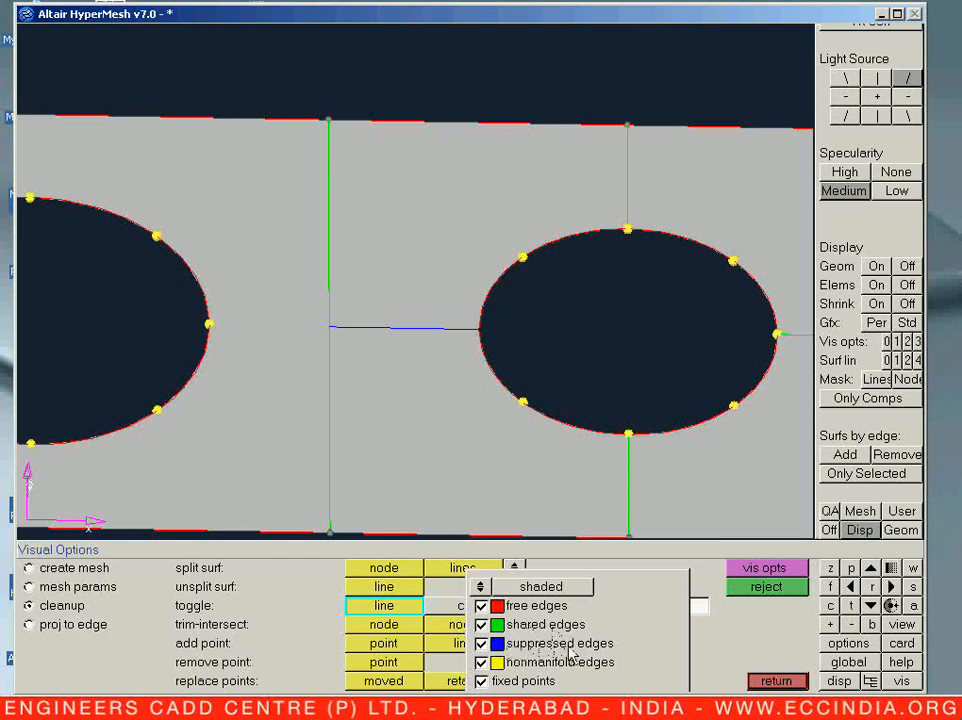
left_click(484, 645)
left_click(482, 644)
left_click(483, 645)
left_click(483, 645)
left_click(483, 645)
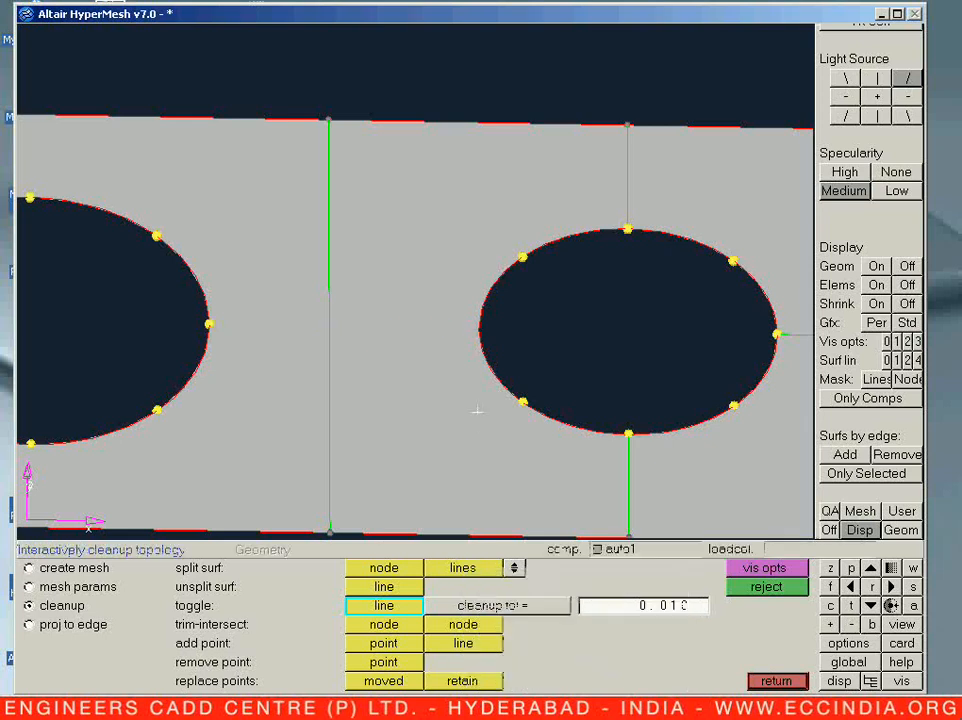
Inspect the edge types and their display colours in the visual options for the shaded surfaces.
left_click_drag(477, 410, 463, 396, "ctrl")
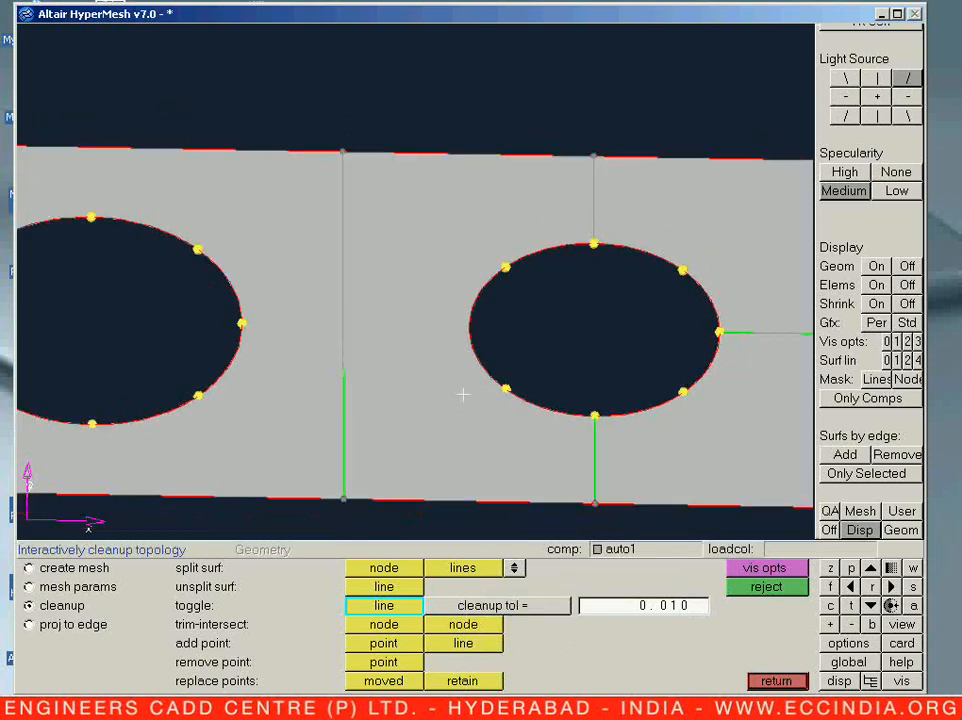
left_click_drag(520, 432, 530, 402, "ctrl")
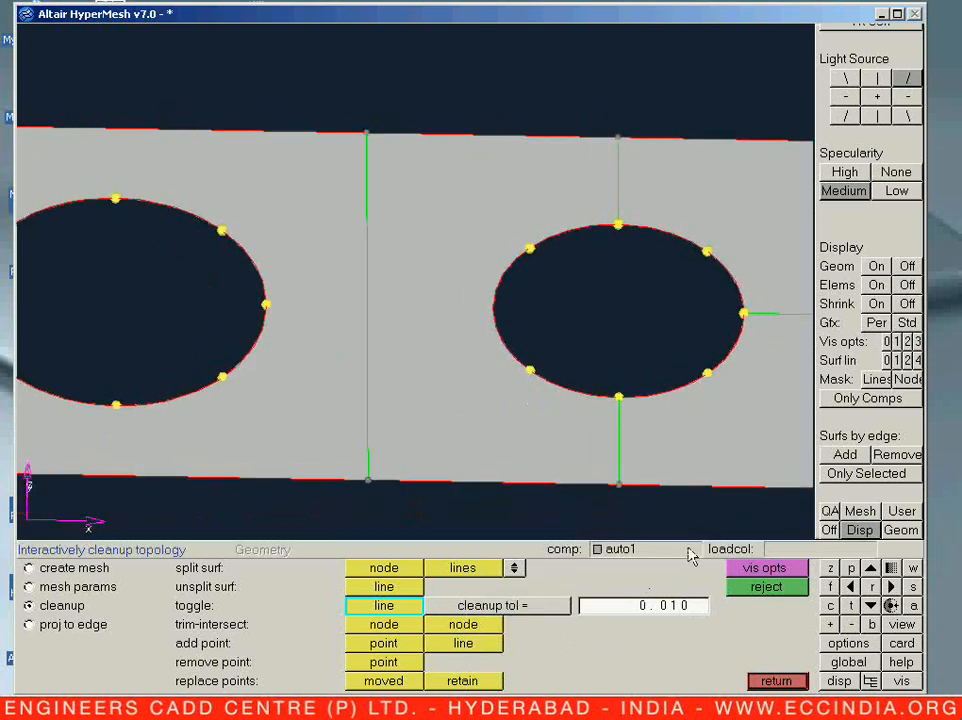
left_click(730, 567)
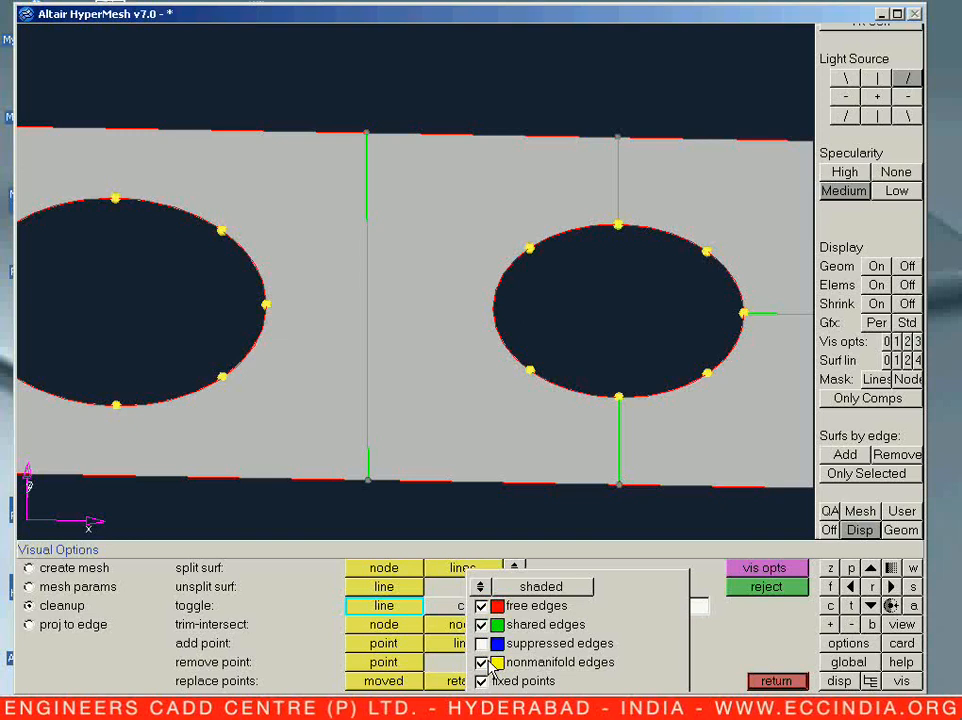
Fill the larger hole by unsplitting its circular edge.
right_click_drag(386, 449, 526, 461, "ctrl")
scroll(460, 446, "down", 2)
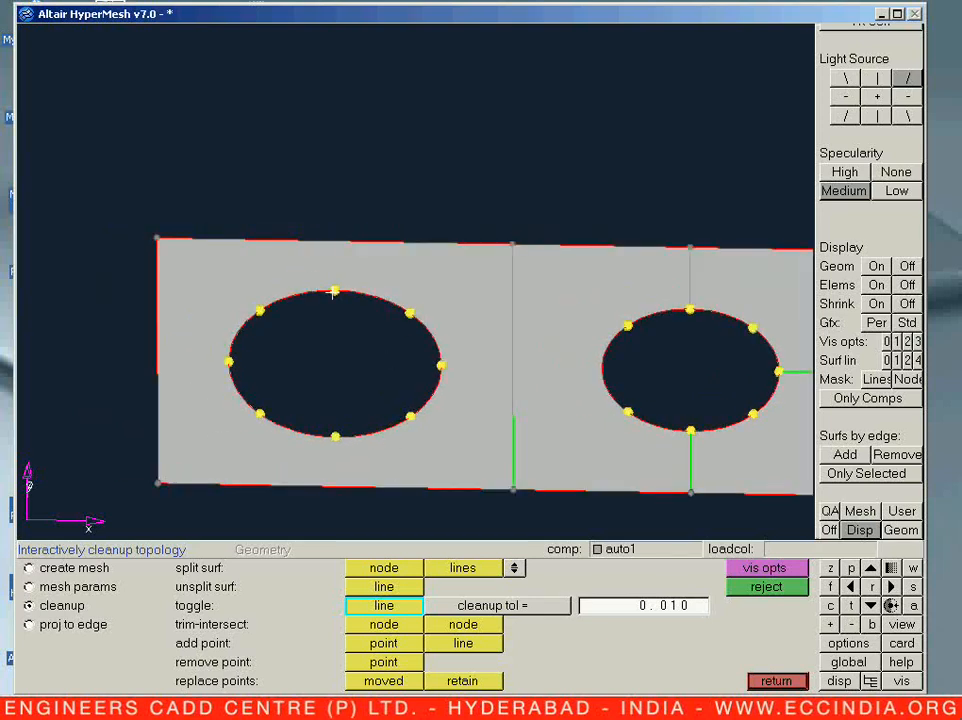
left_click(390, 587)
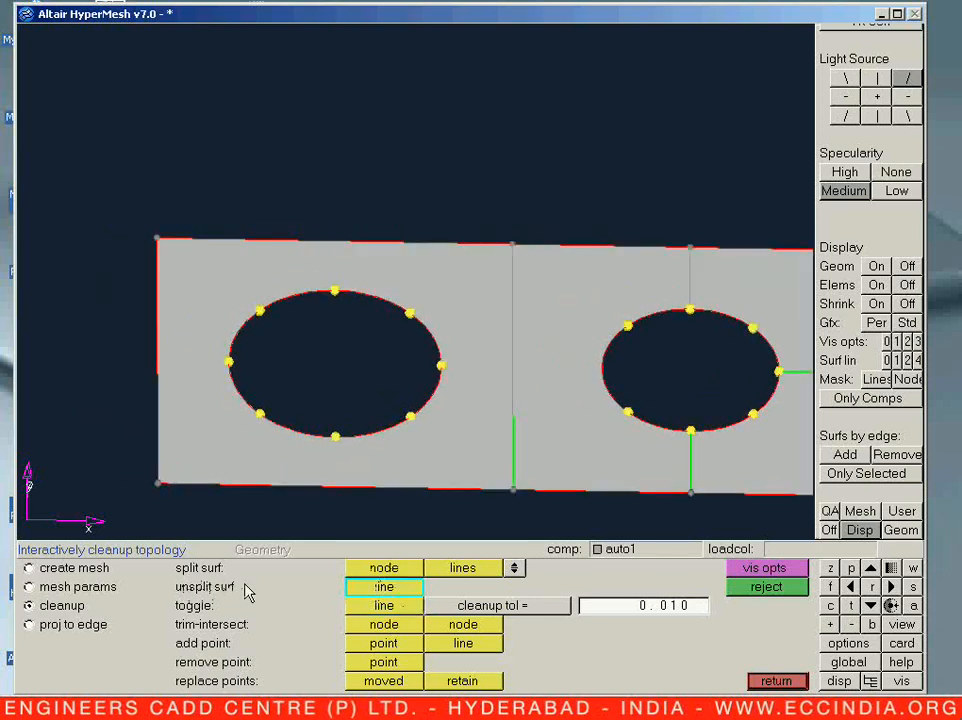
left_click(321, 436)
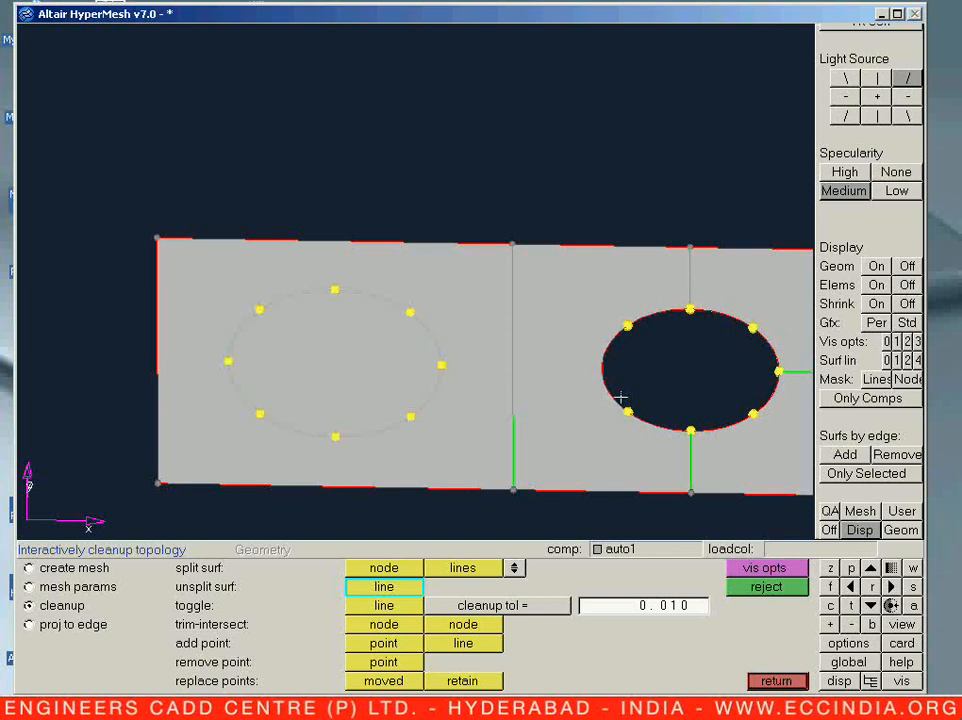
Unsplit the edges running from the smaller hole to the square's boundary, along with the smaller hole's circular edge.
right_click_drag(590, 394, 430, 397, "ctrl")
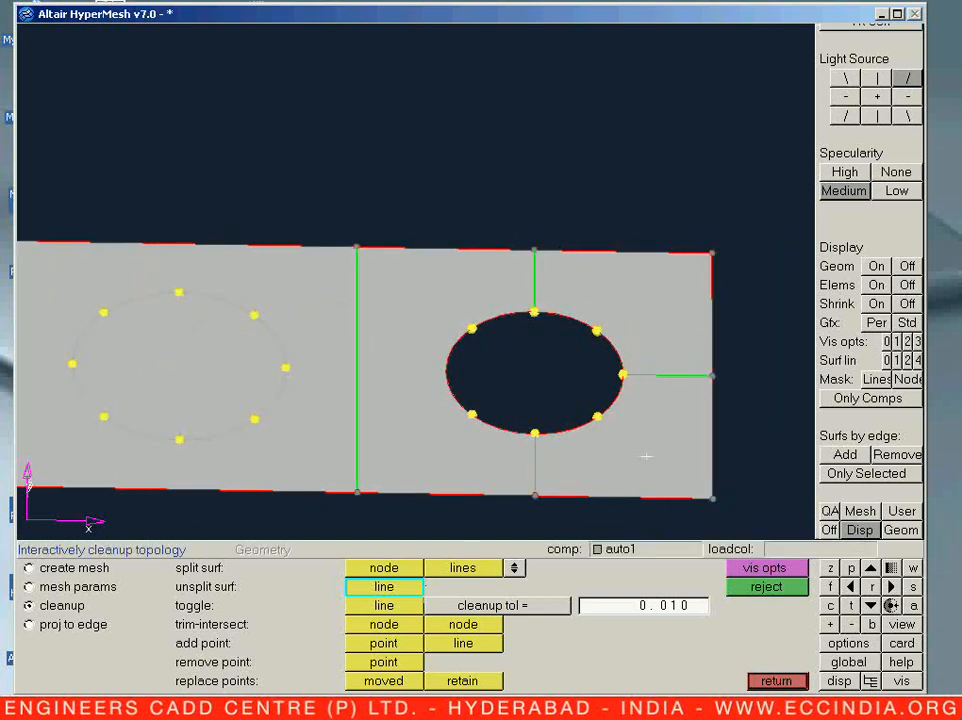
left_click(665, 377)
left_click(536, 298)
left_click(583, 325)
right_click_drag(557, 336, 598, 352, "ctrl")
scroll(617, 354, "down", 3, "ctrl")
Clear all temporary nodes from the model.
key("shift+F2")
left_click(754, 626)
key("Escape")
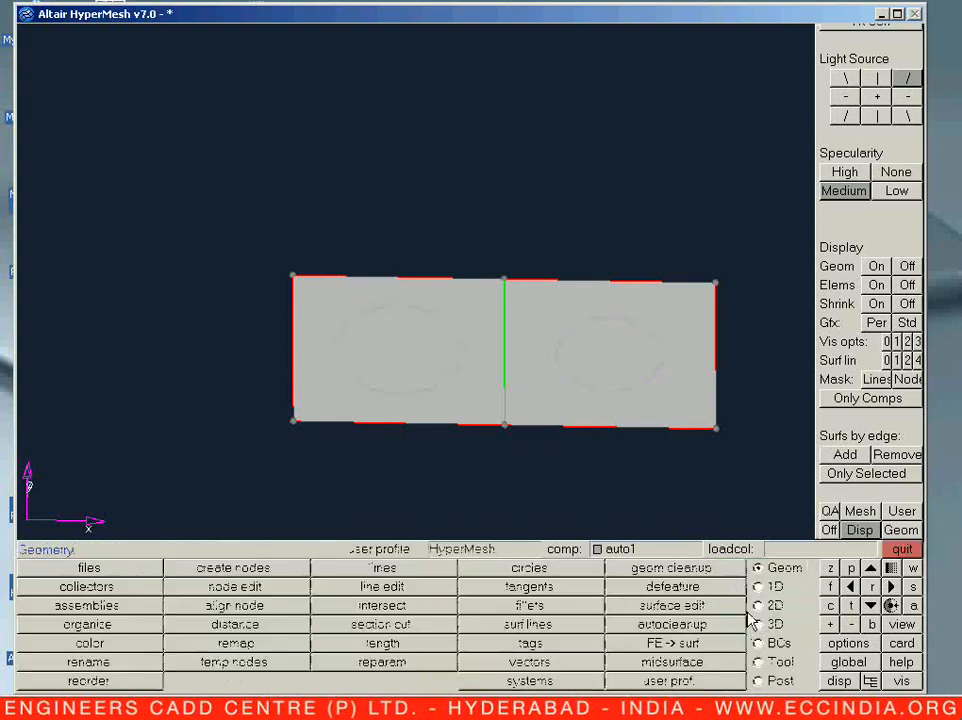
Create a surface-only square of size 10 normal to the z-axis, with its base at 0, 0, 0.
right_click_drag(473, 368, 468, 354, "ctrl")
left_click_drag(468, 358, 561, 552, "ctrl")
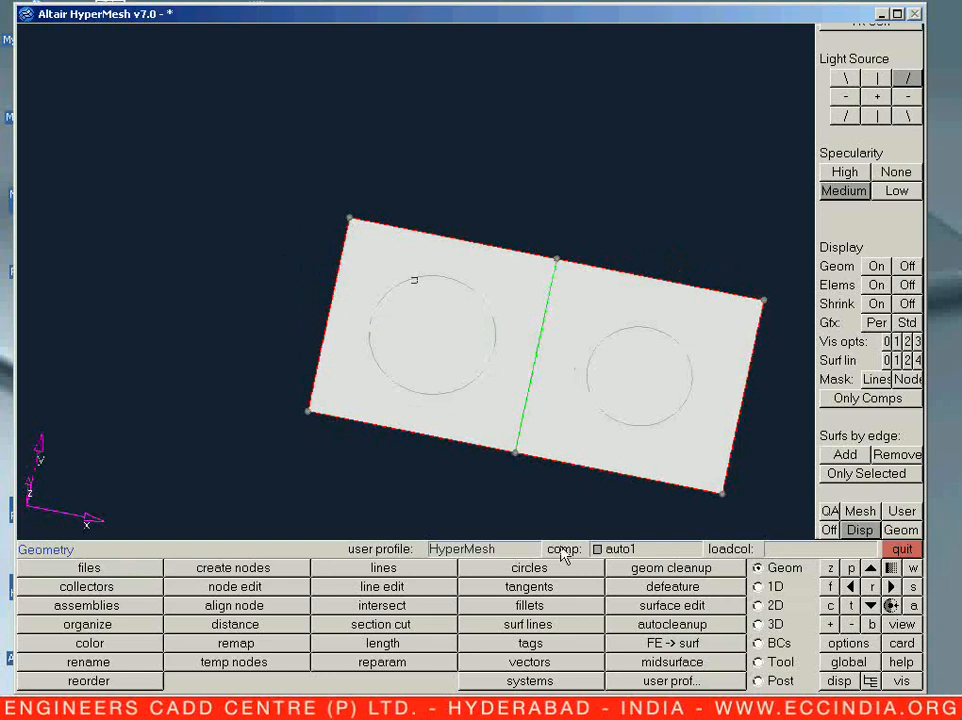
left_click(757, 606)
left_click(398, 567)
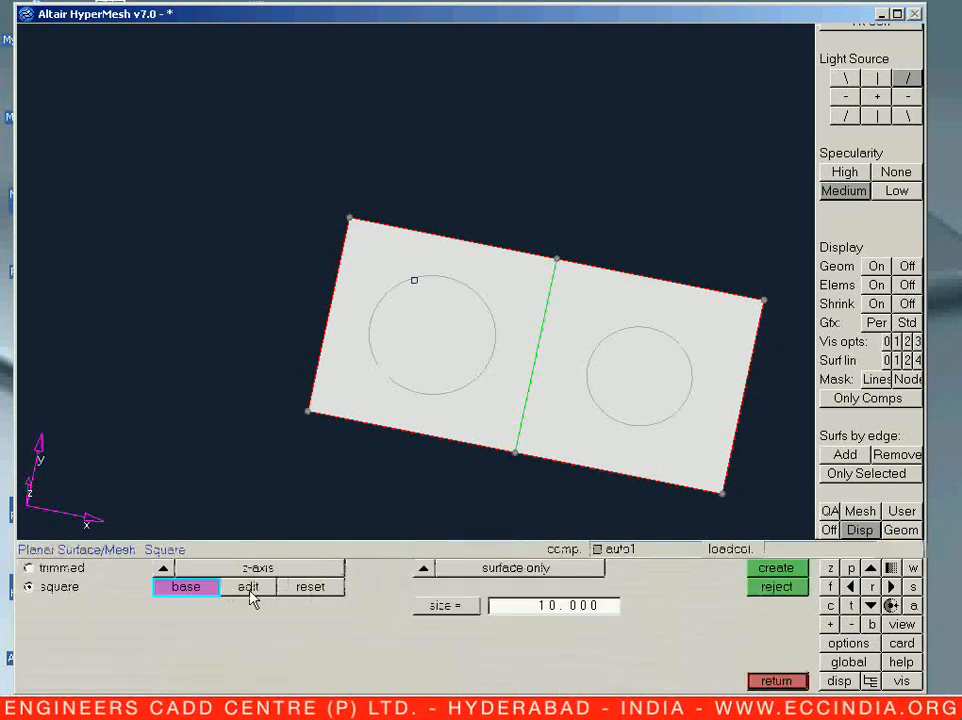
left_click(251, 597)
left_click(657, 625)
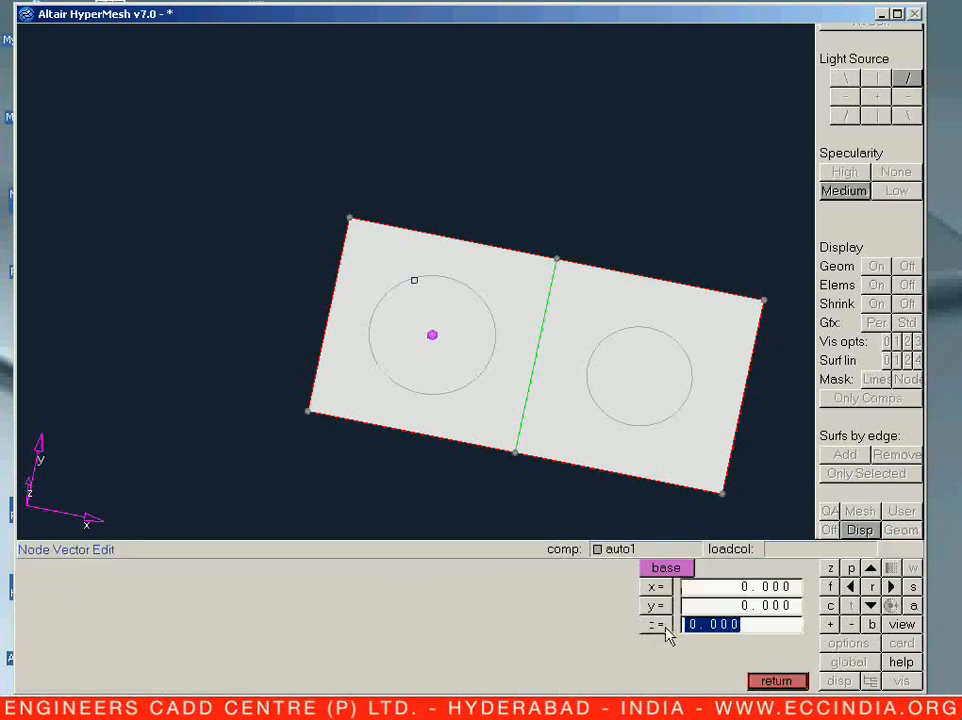
left_click(774, 681)
left_click(446, 606)
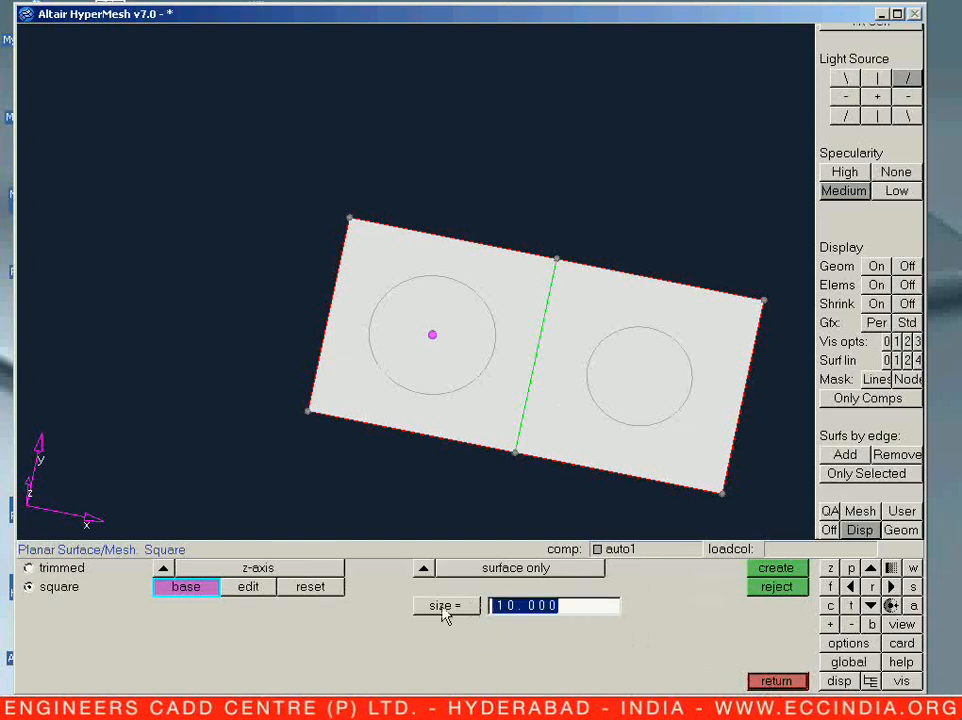
left_click(786, 570)
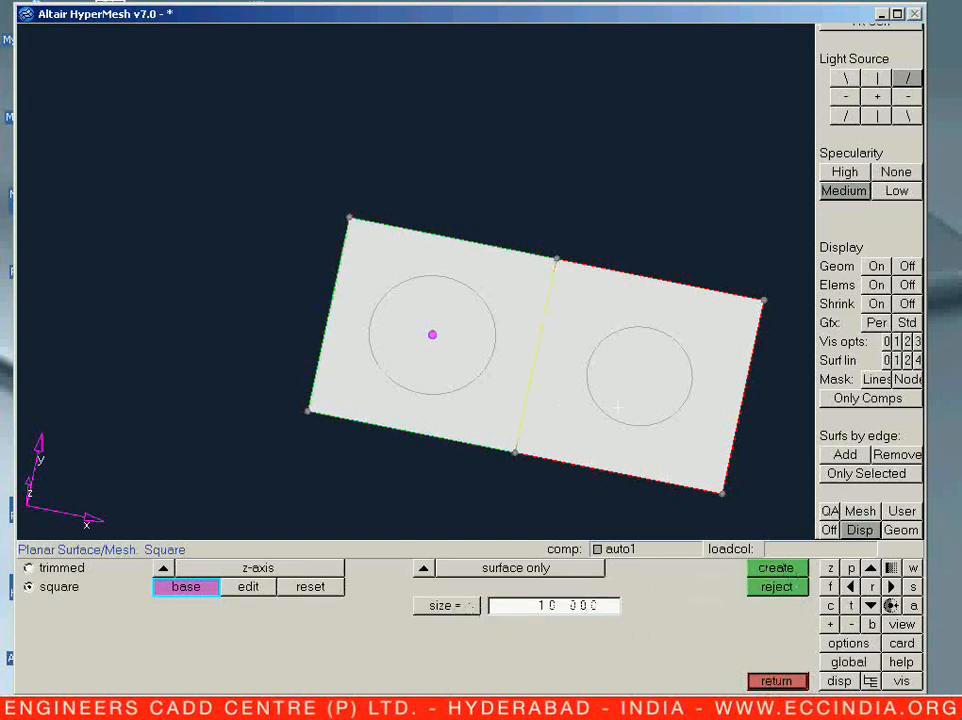
Examine the edges where the new square meets the existing surfaces, and check the base point's coordinates.
right_click_drag(641, 424, 628, 413, "ctrl")
left_click_drag(444, 448, 487, 359, "ctrl")
scroll(487, 361, "up", 3, "ctrl")
right_click_drag(487, 361, 501, 376, "ctrl")
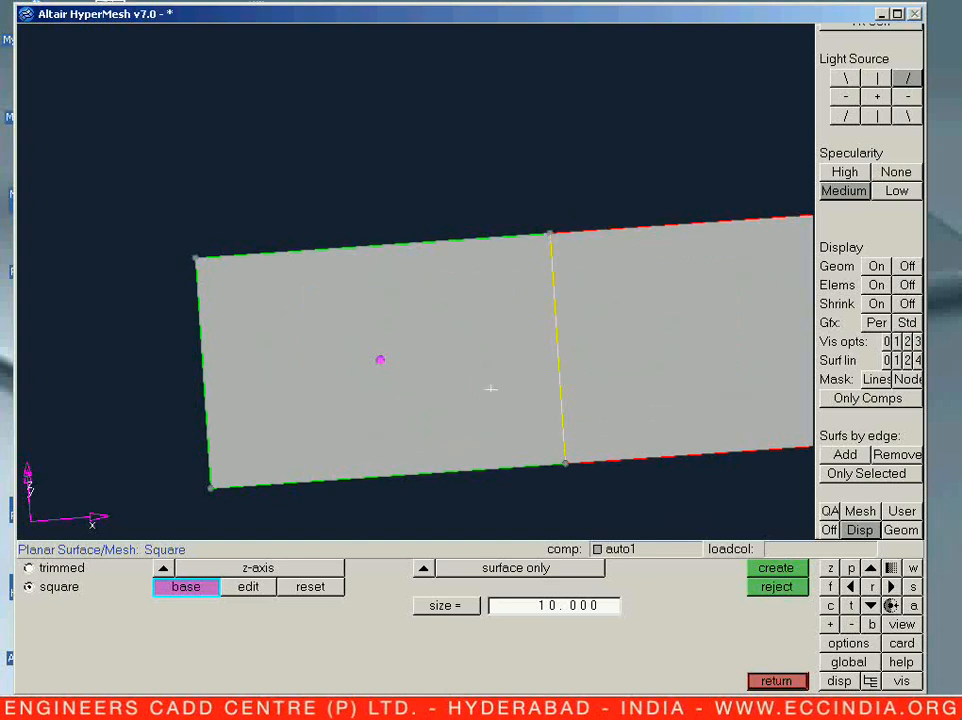
left_click(252, 589)
key("Escape")
right_click_drag(541, 386, 489, 374, "ctrl")
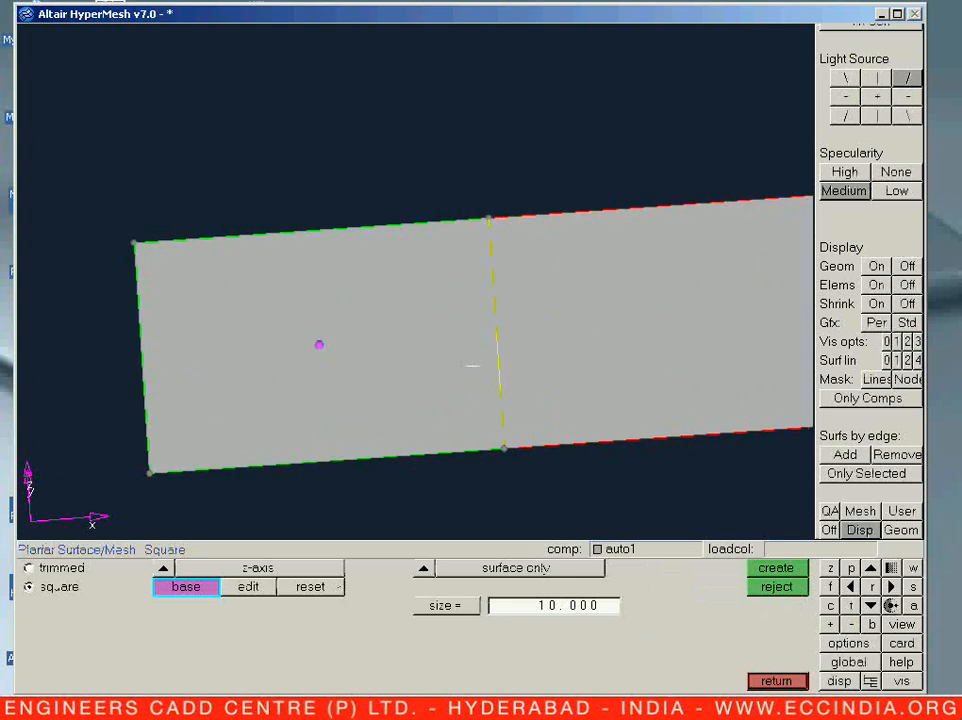
Reject the newly created square surface.
scroll(474, 369, "down", 3, "ctrl")
right_click_drag(521, 423, 487, 425, "ctrl")
left_click_drag(487, 425, 482, 443, "ctrl")
left_click(771, 594)
Recreate the size 10 surface-only square normal to the z-axis, setting its base to 0, 0, 0.
right_click_drag(566, 435, 592, 446, "ctrl")
scroll(538, 399, "up", 3, "ctrl")
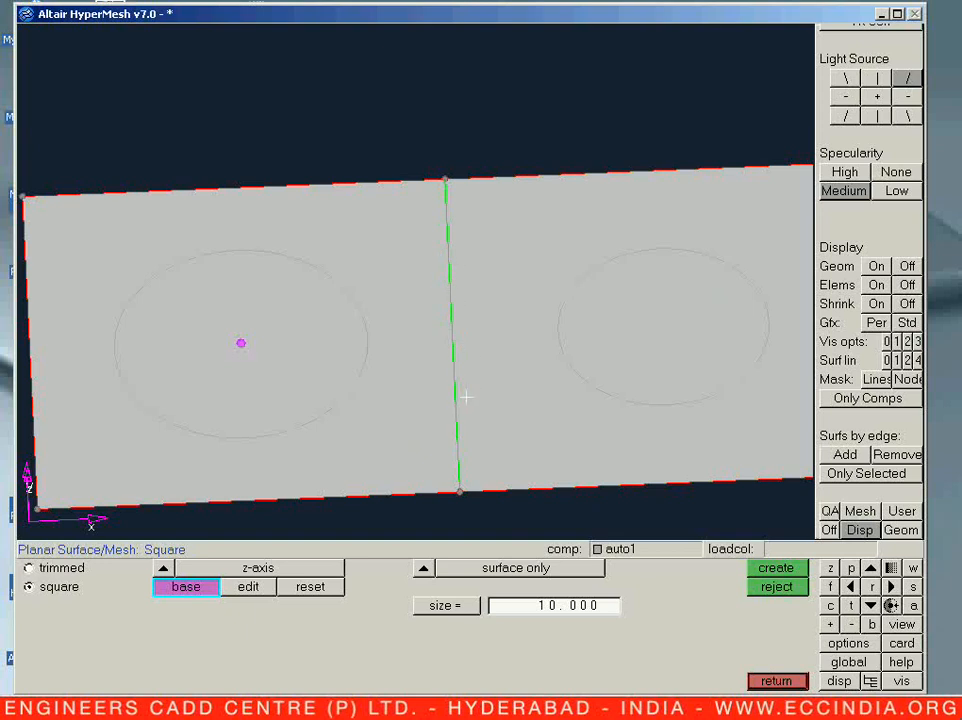
left_click(245, 589)
left_click(656, 628)
left_click(776, 681)
left_click(776, 568)
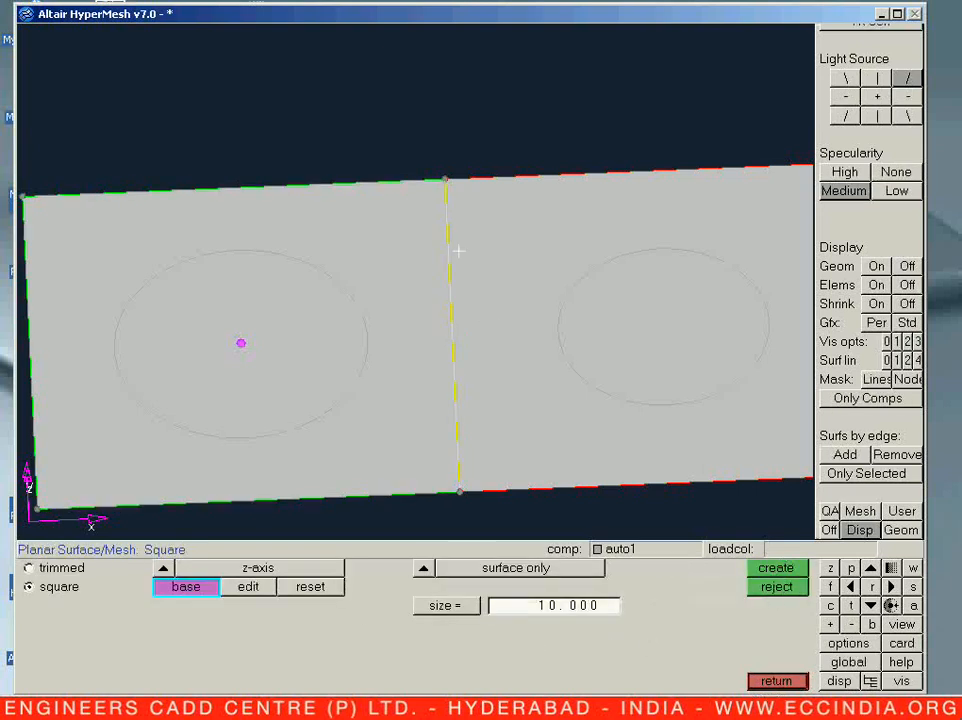
Examine the edge common to the overlapping and adjoining squares, comparing its colour with the edge types in the visual options.
scroll(457, 251, "down", 2)
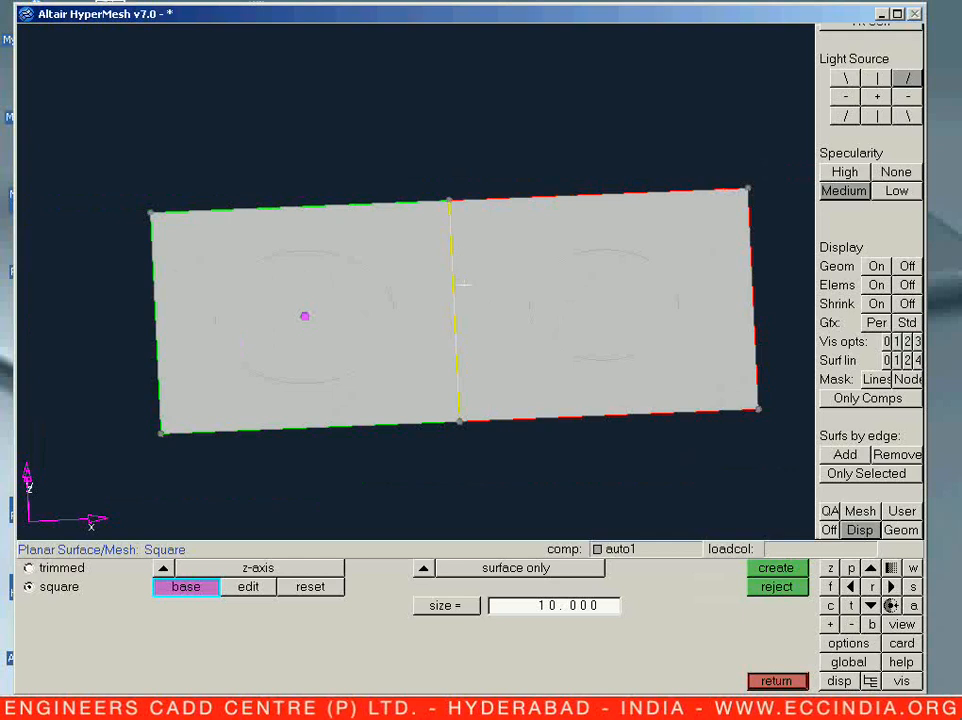
mouse_move(479, 380)
left_mouse_down("ctrl")
mouse_move(464, 434)
mouse_move(453, 410)
left_mouse_up("ctrl")
right_click_drag(455, 404, 462, 407, "ctrl")
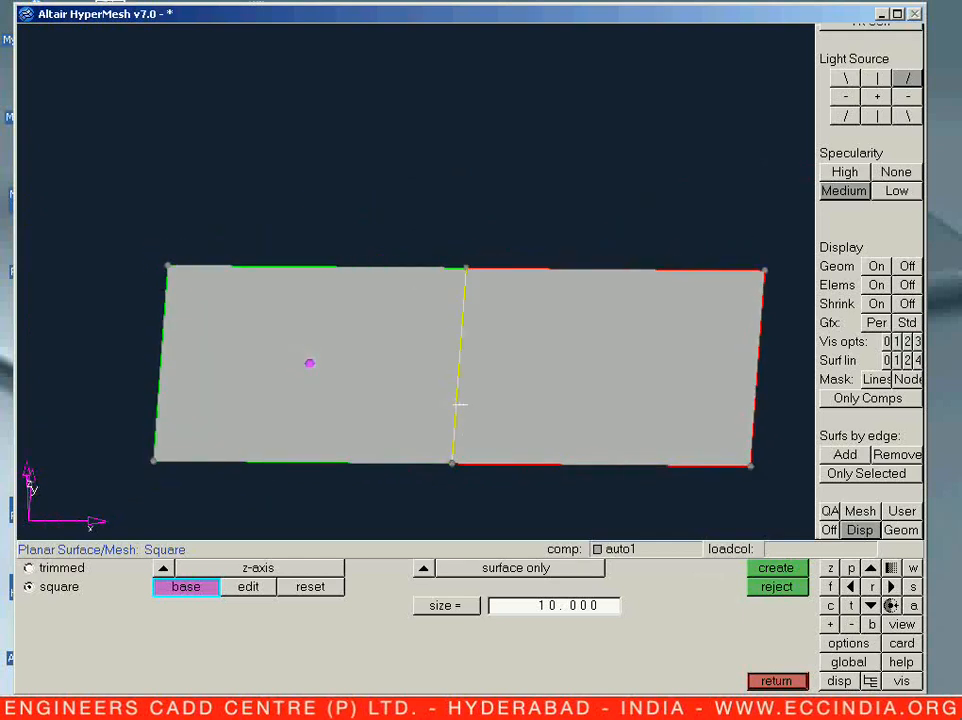
scroll(462, 405, "up", 2, "ctrl")
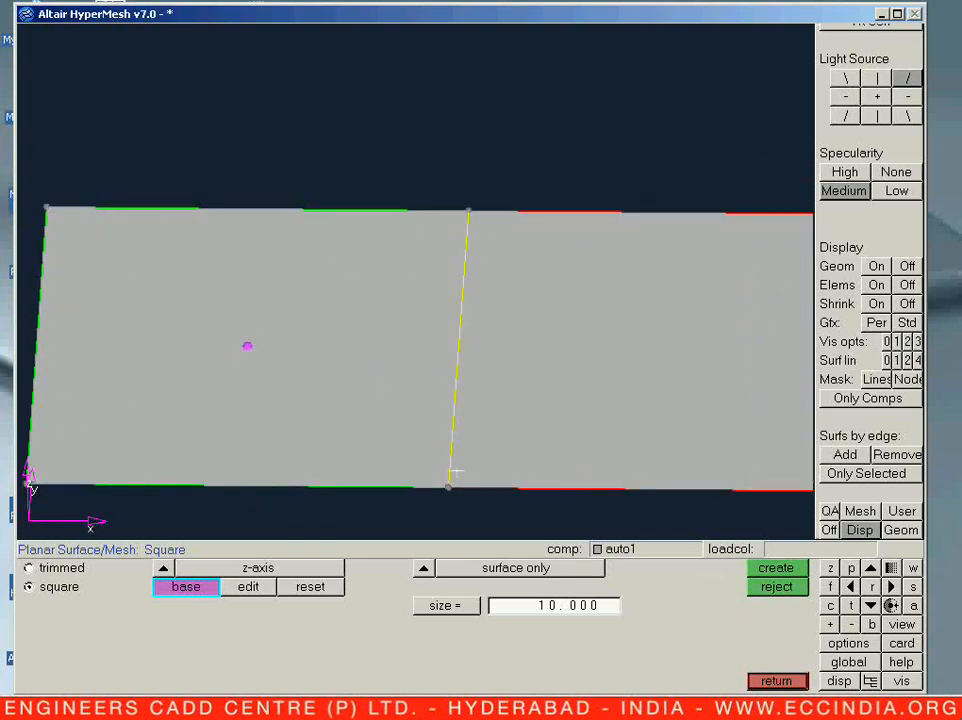
key("Escape")
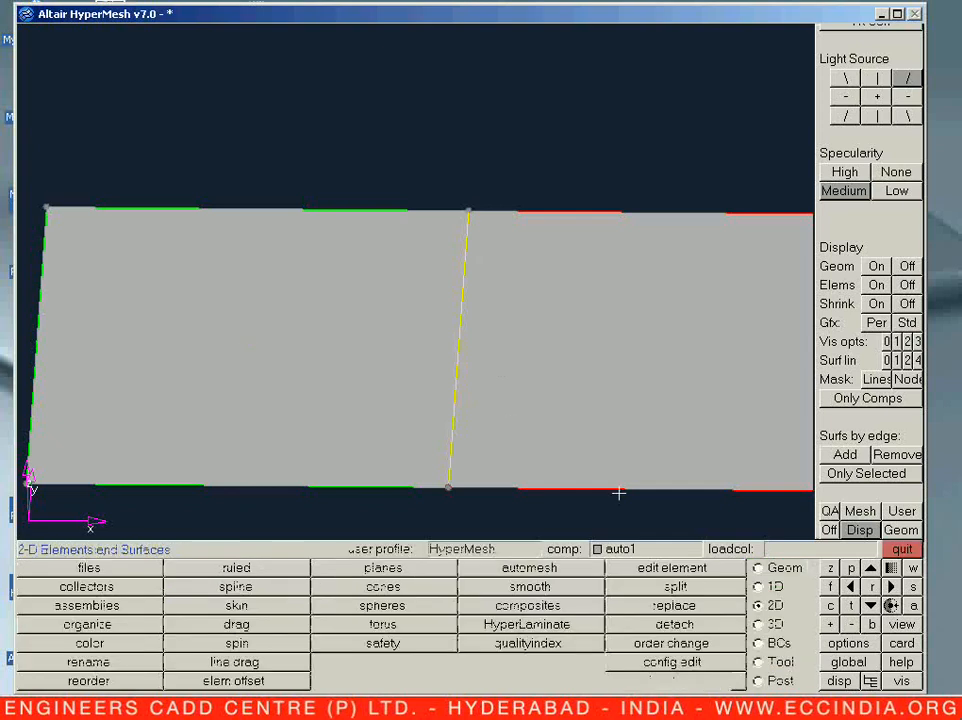
key("F3")
left_click(750, 569)
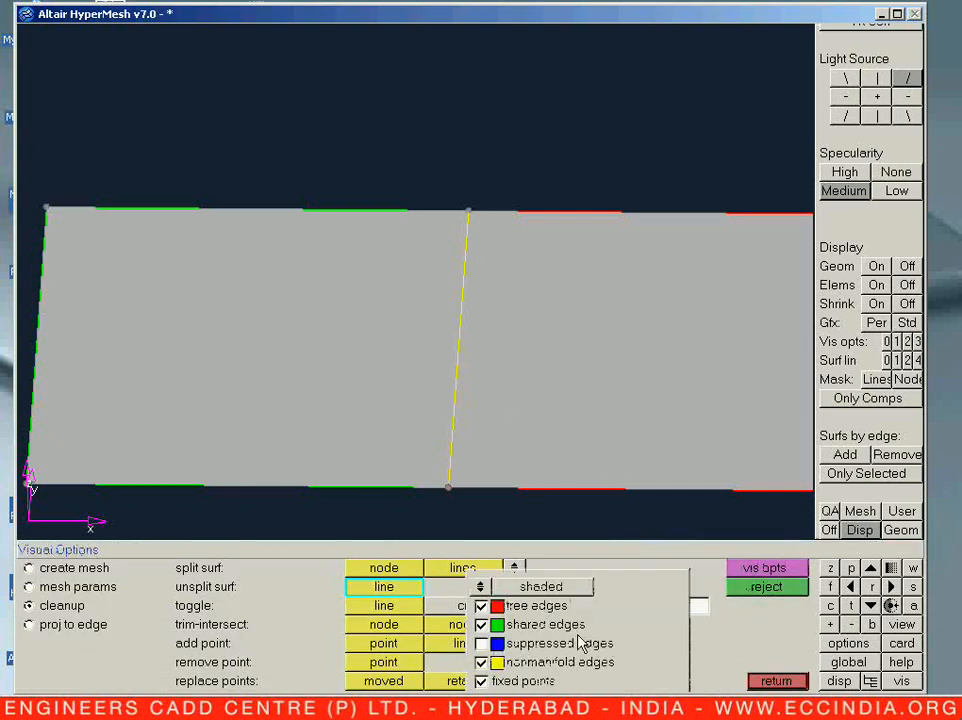
left_click(766, 569)
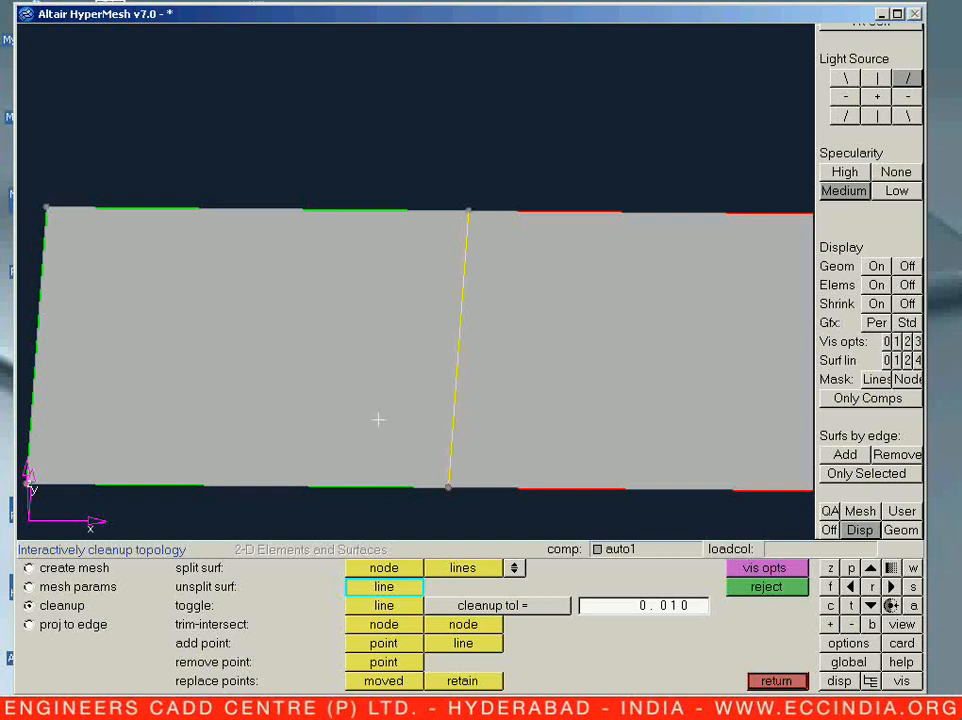
Switch the surface display from shaded to wireframe.
left_click_drag(381, 421, 440, 400, "ctrl")
left_click(907, 343)
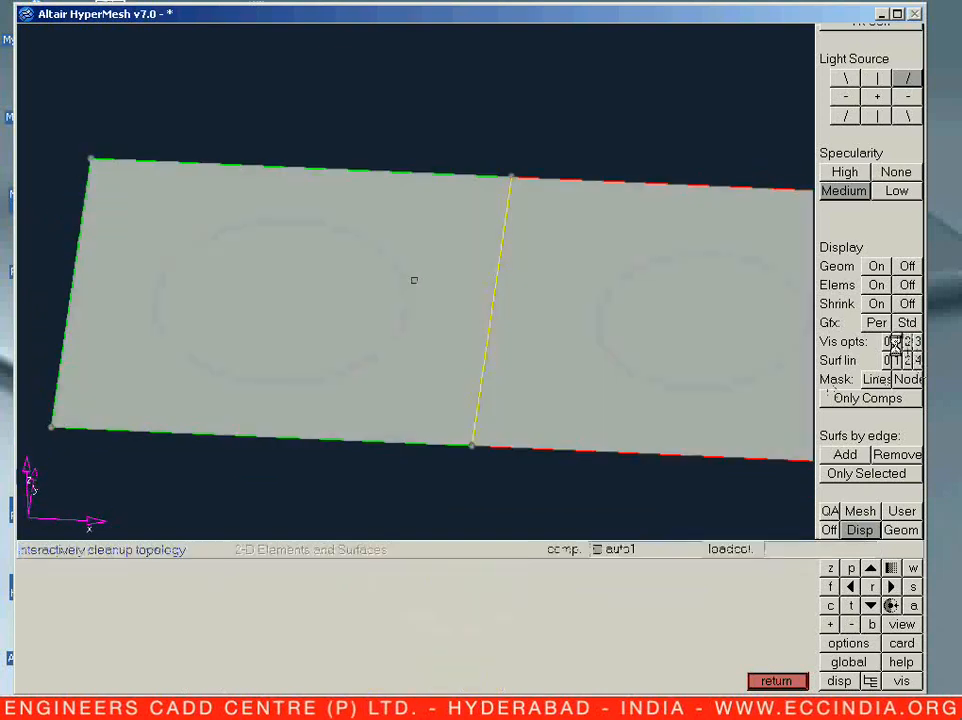
right_click_drag(572, 277, 500, 282, "ctrl")
left_click_drag(500, 281, 435, 313, "ctrl")
right_click_drag(450, 319, 446, 361, "ctrl")
scroll(450, 353, "down", 2, "ctrl")
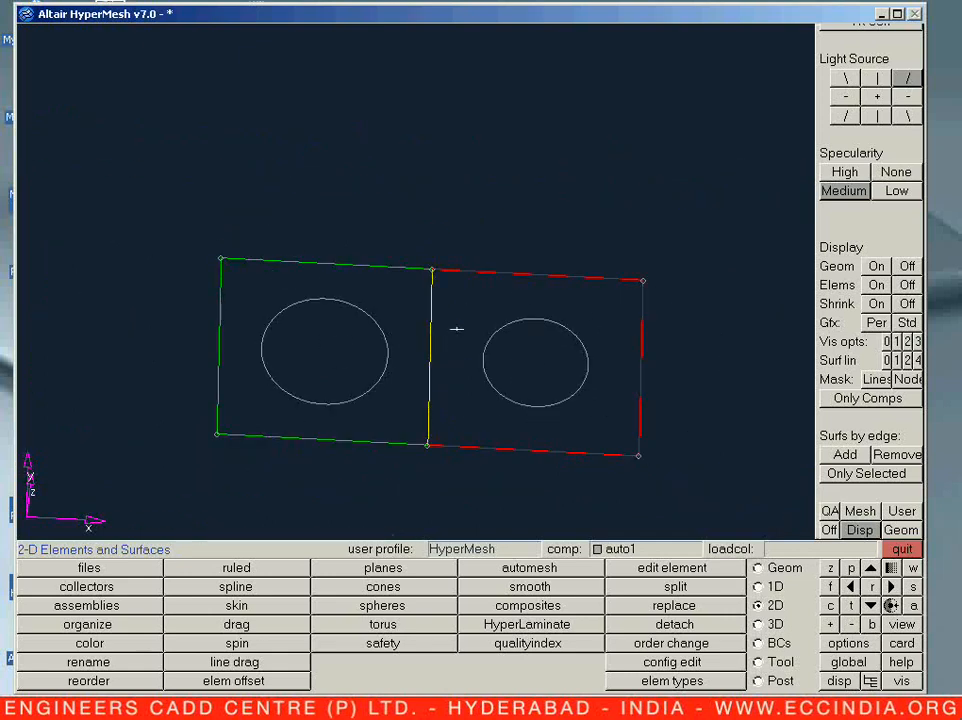
Delete the extra square surface overlapping the square with the larger circle.
right_click_drag(522, 389, 510, 399, "ctrl")
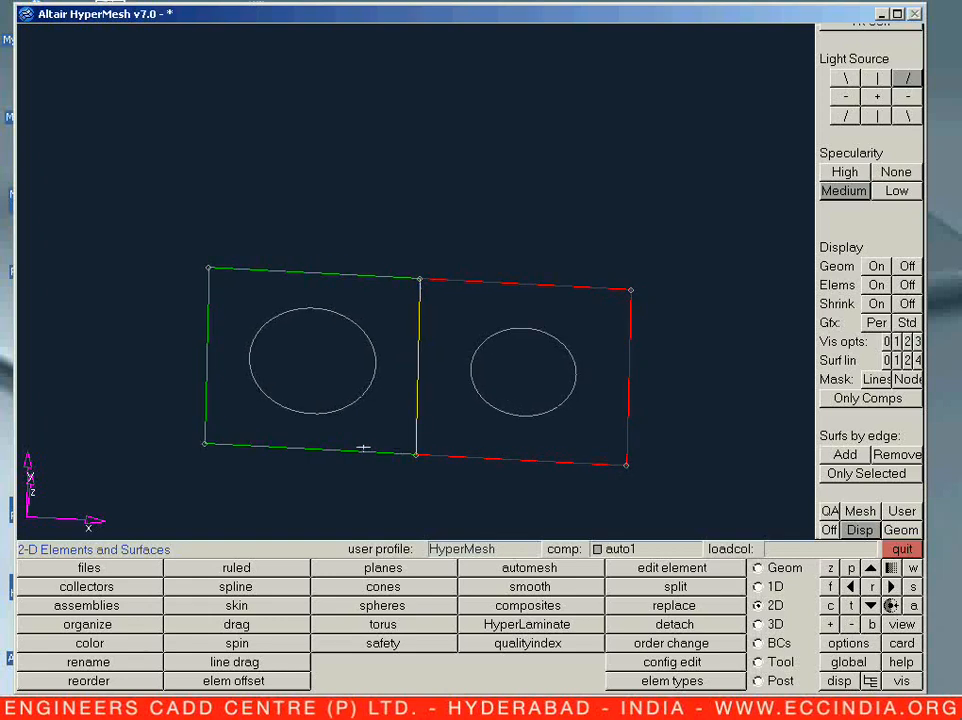
left_click_drag(386, 279, 316, 398, "ctrl")
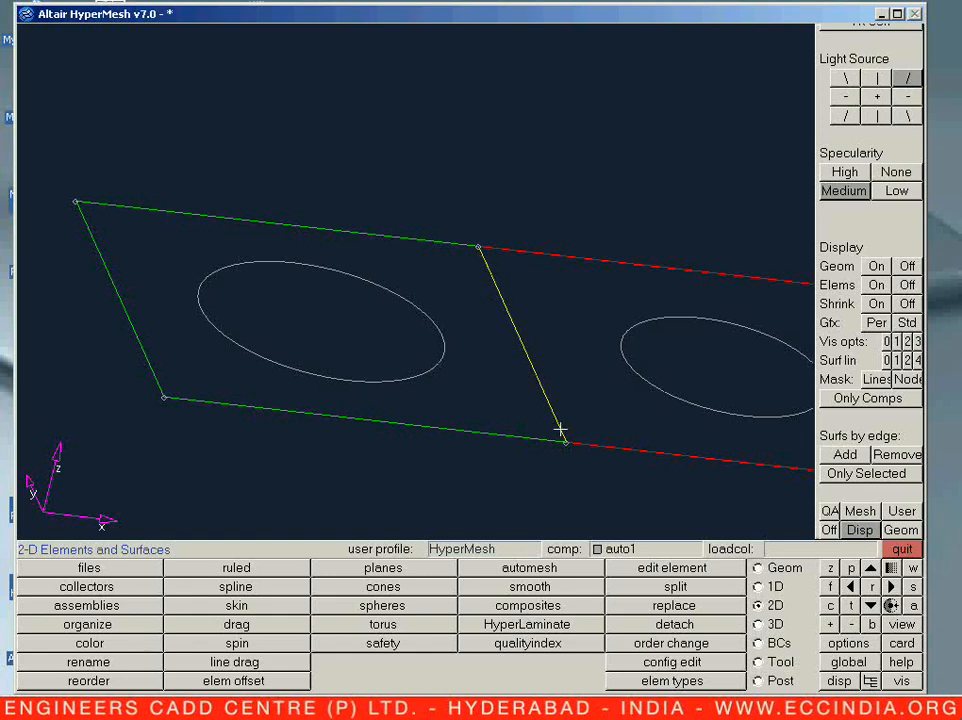
mouse_move(560, 428)
left_mouse_down("ctrl")
mouse_move(537, 401)
mouse_move(470, 380)
left_mouse_up("ctrl")
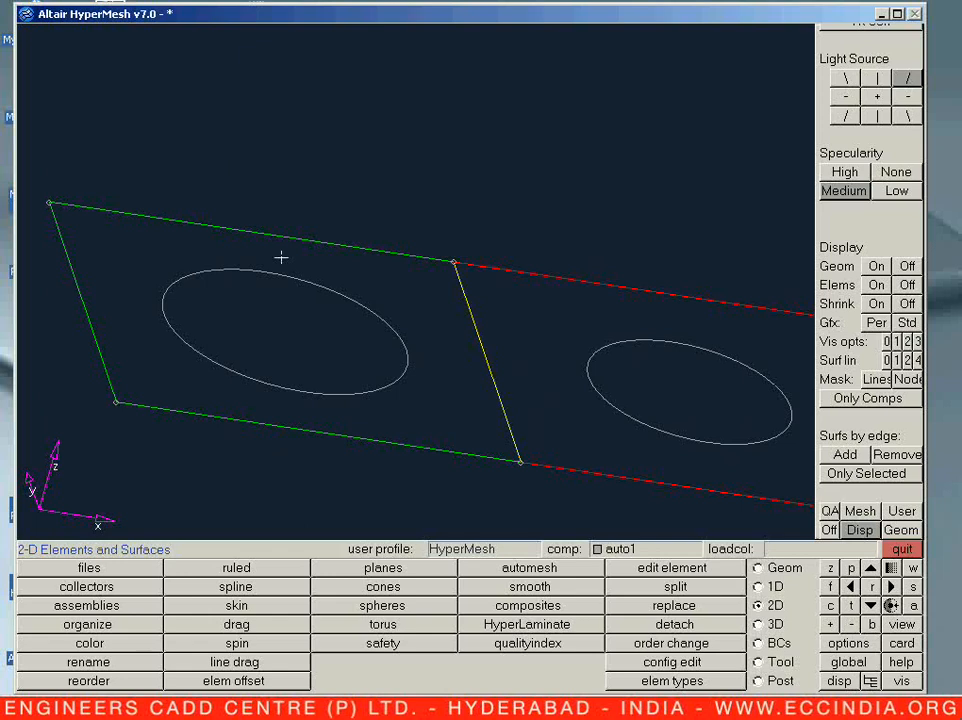
key("F2")
left_click(214, 411)
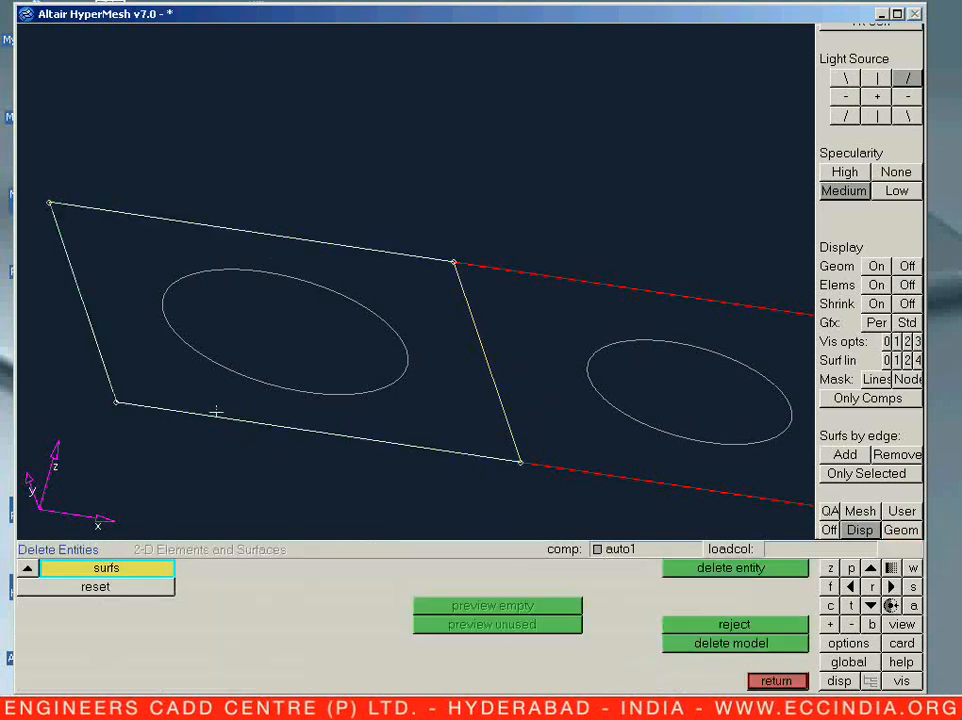
middle_click(219, 400)
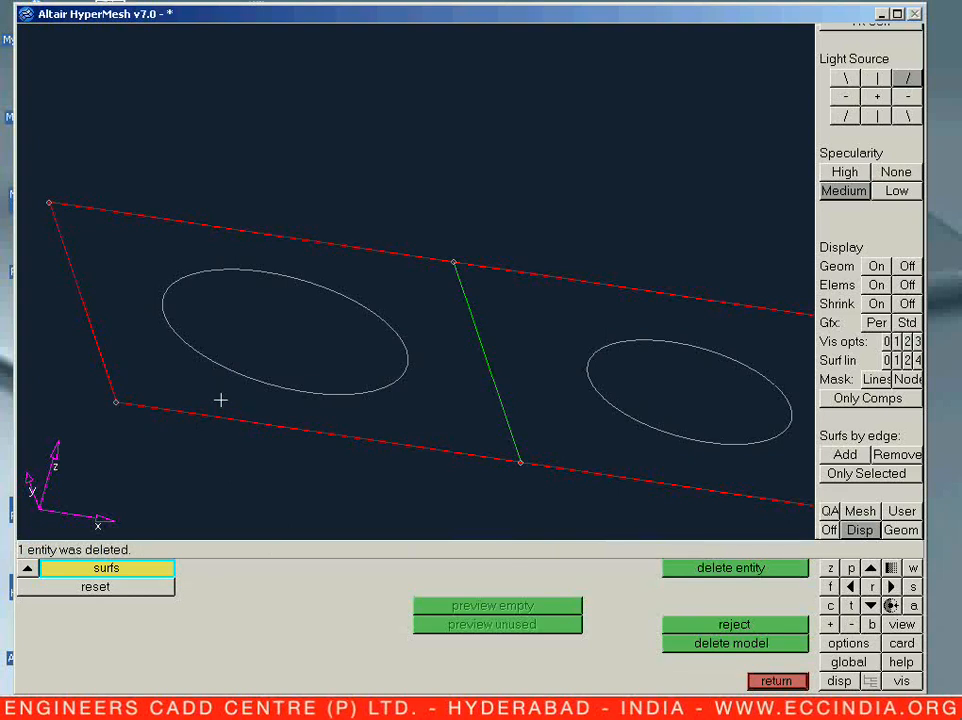
key("Escape")
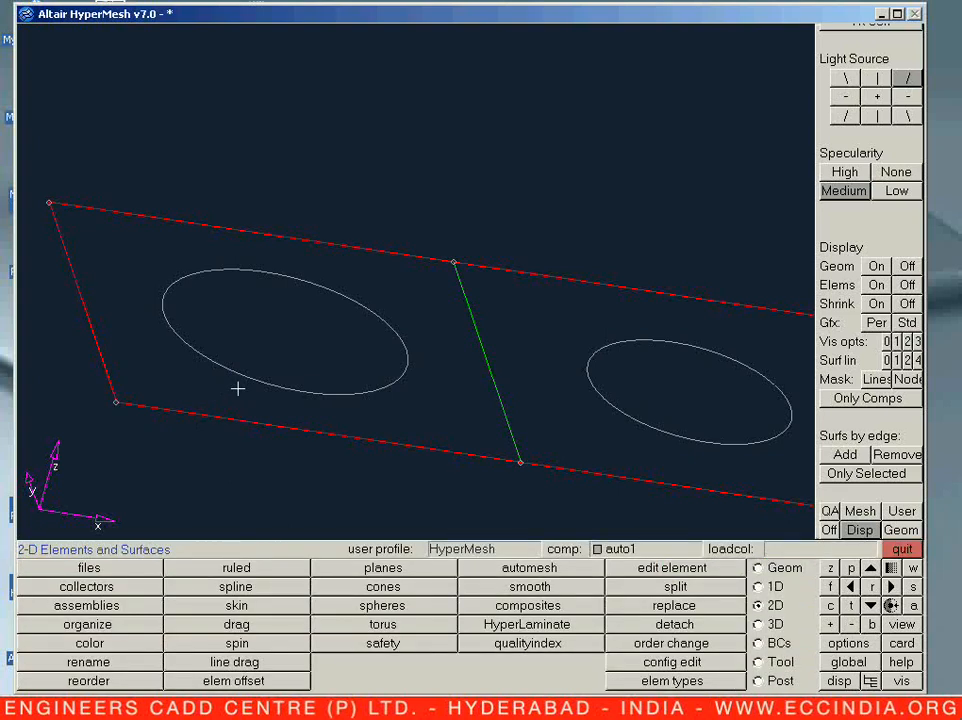
Suppress the shared edge between the two squares by toggling it in the geometry cleanup edge tools.
left_click_drag(238, 389, 399, 419, "ctrl")
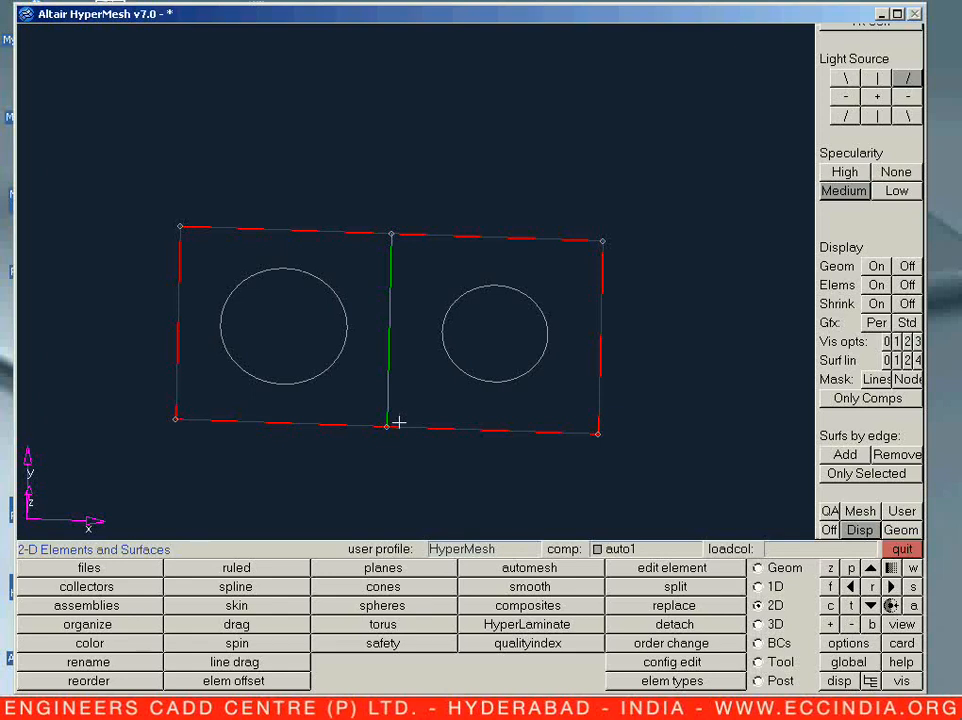
right_click_drag(390, 446, 389, 460, "ctrl")
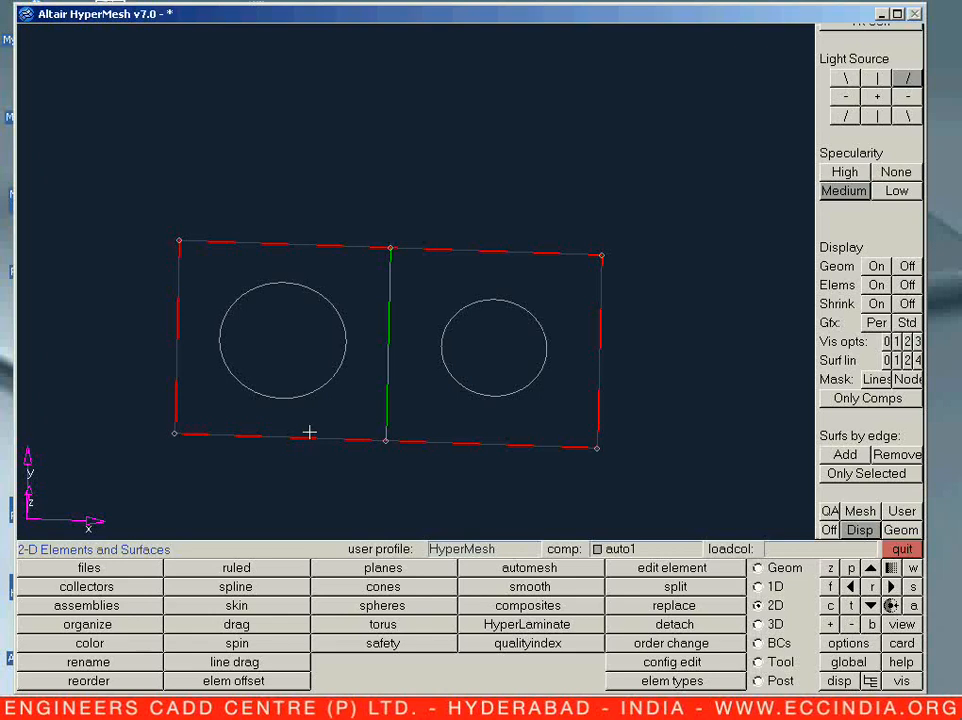
right_click_drag(326, 459, 374, 425, "ctrl")
scroll(391, 465, "up", 3, "ctrl")
scroll(369, 427, "down", 2, "ctrl")
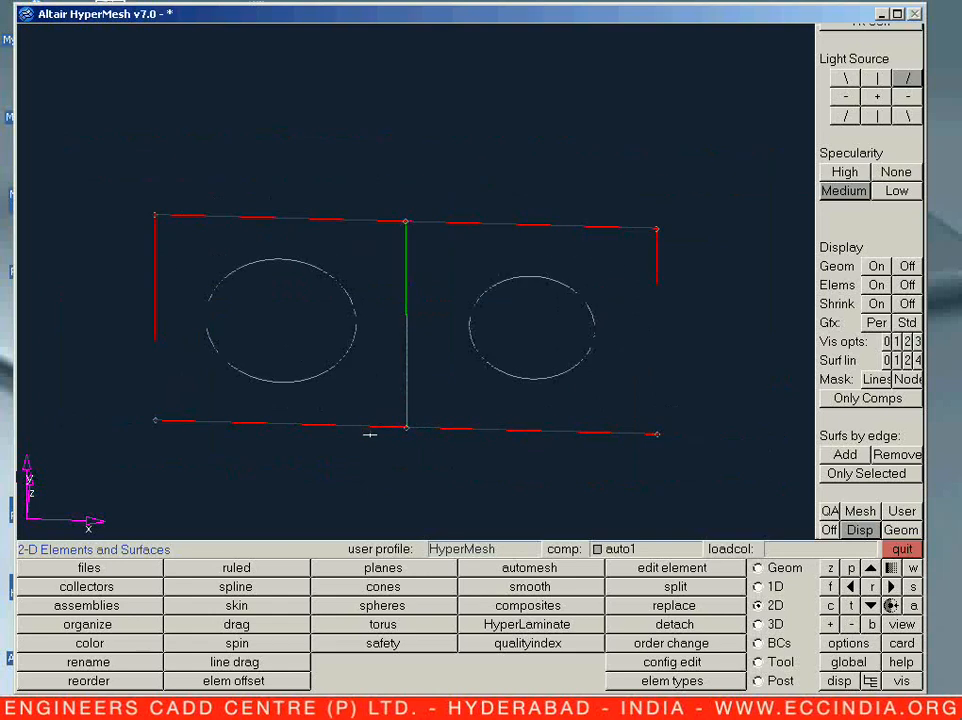
left_click(758, 568)
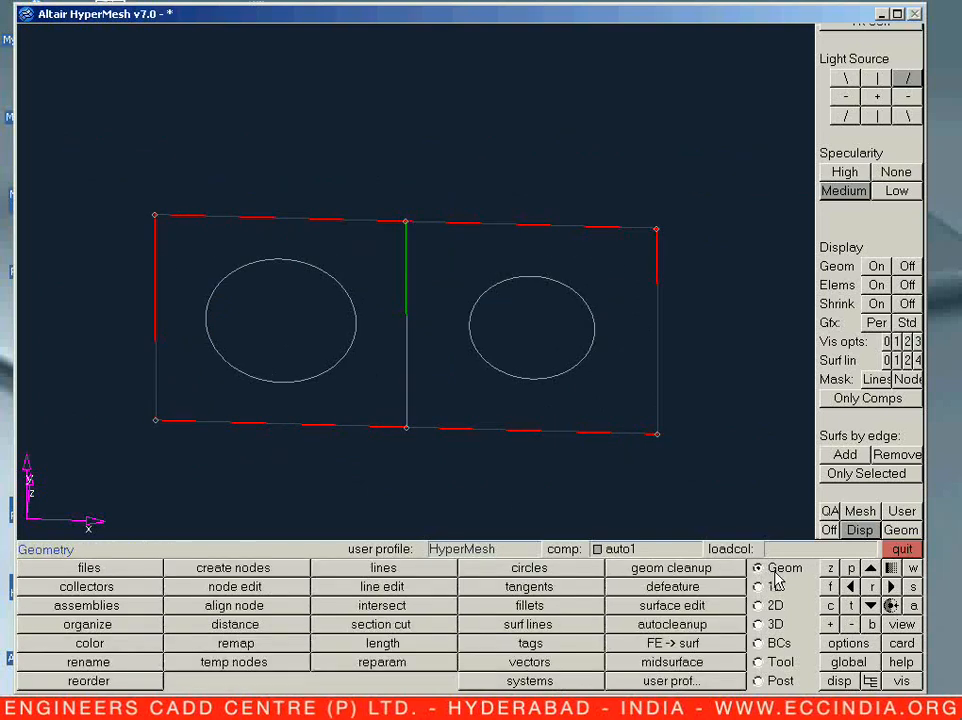
left_click(690, 569)
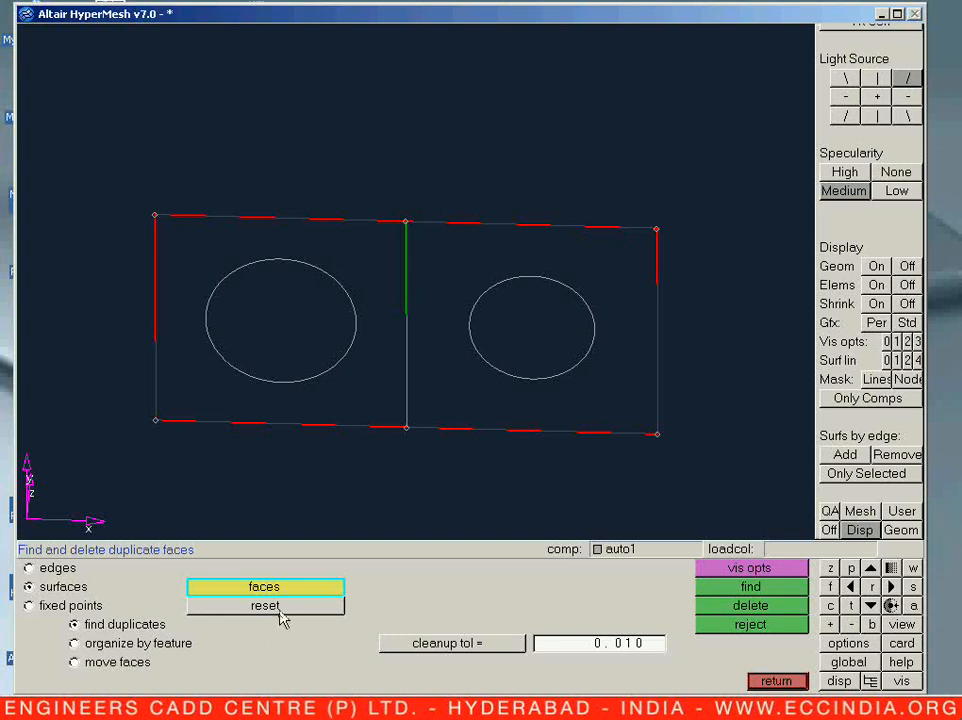
left_click(56, 574)
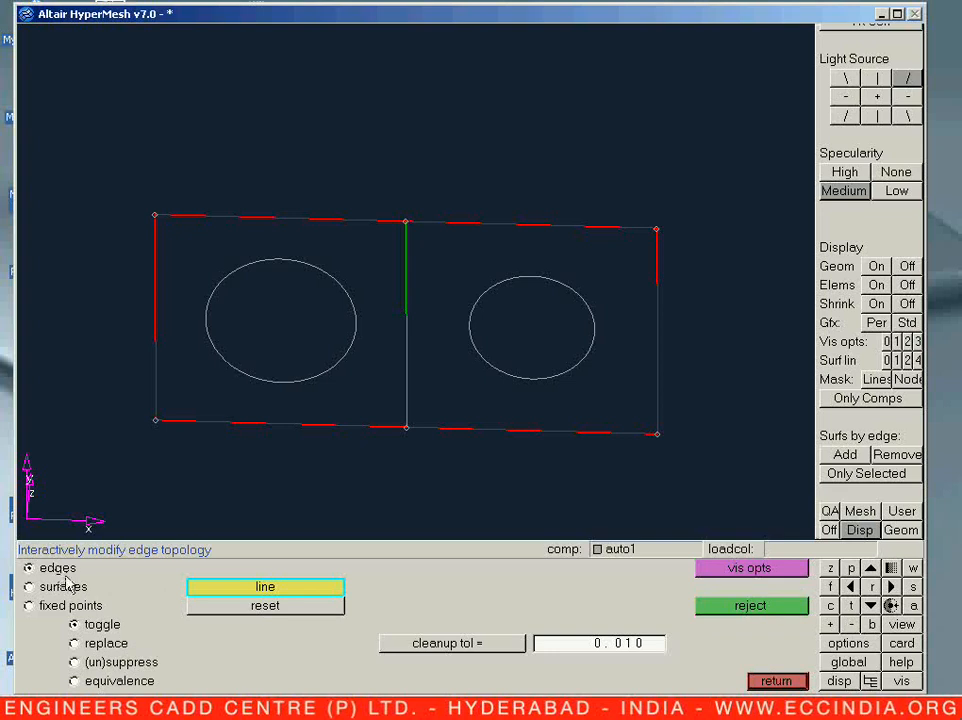
left_click(102, 643)
left_click(110, 662)
left_click(118, 681)
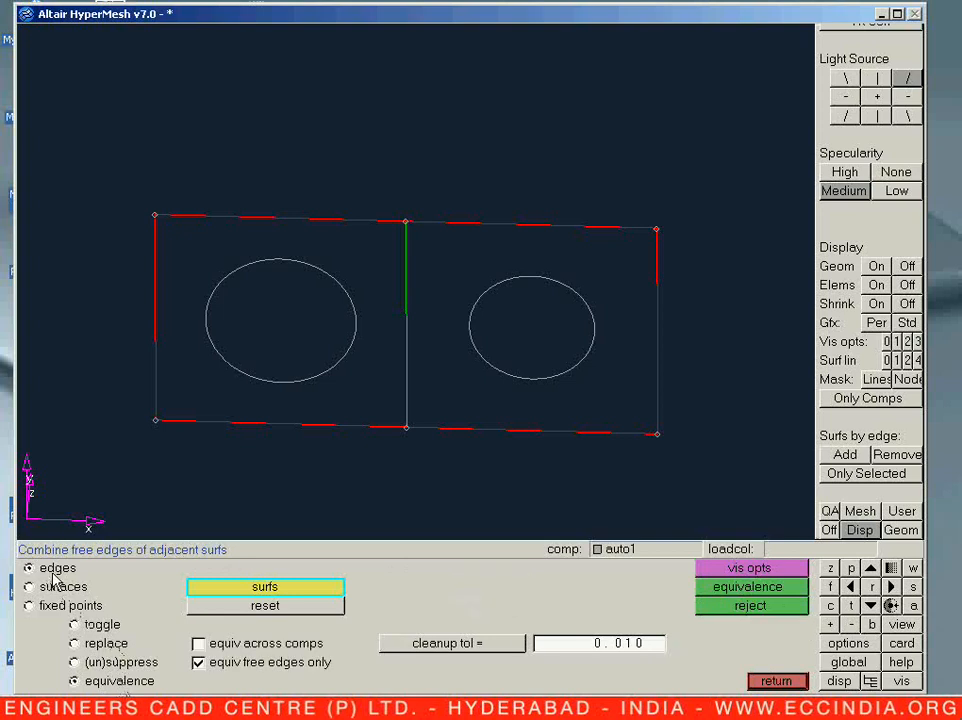
left_click(99, 628)
left_click(410, 378)
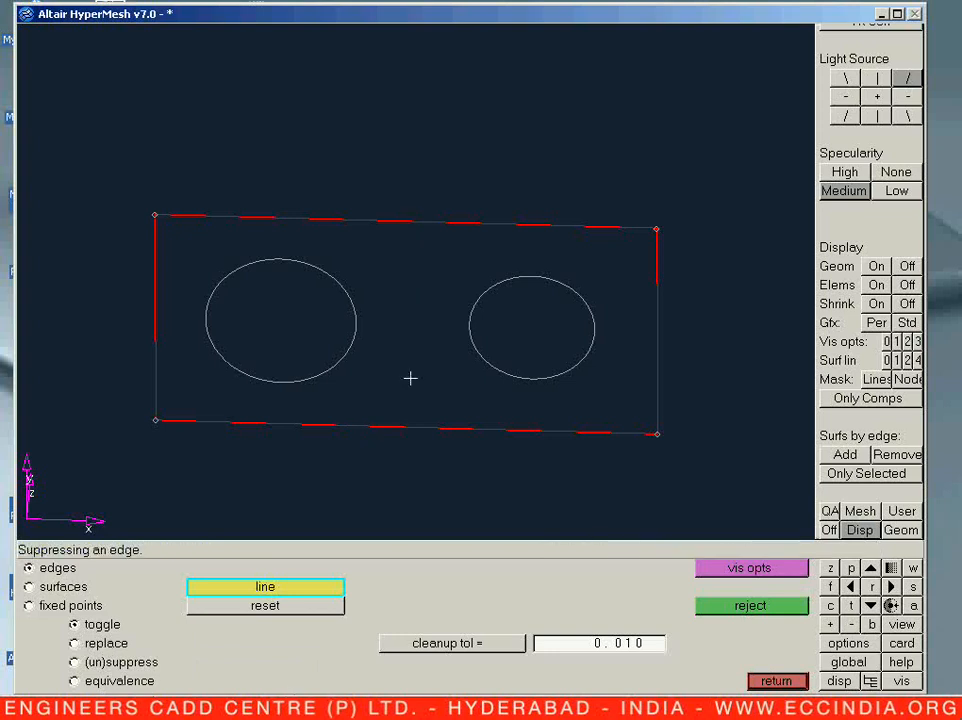
Display suppressed edges, then toggle the short edge beside the smaller circle and both segments of the middle edge to shared.
left_click(757, 569)
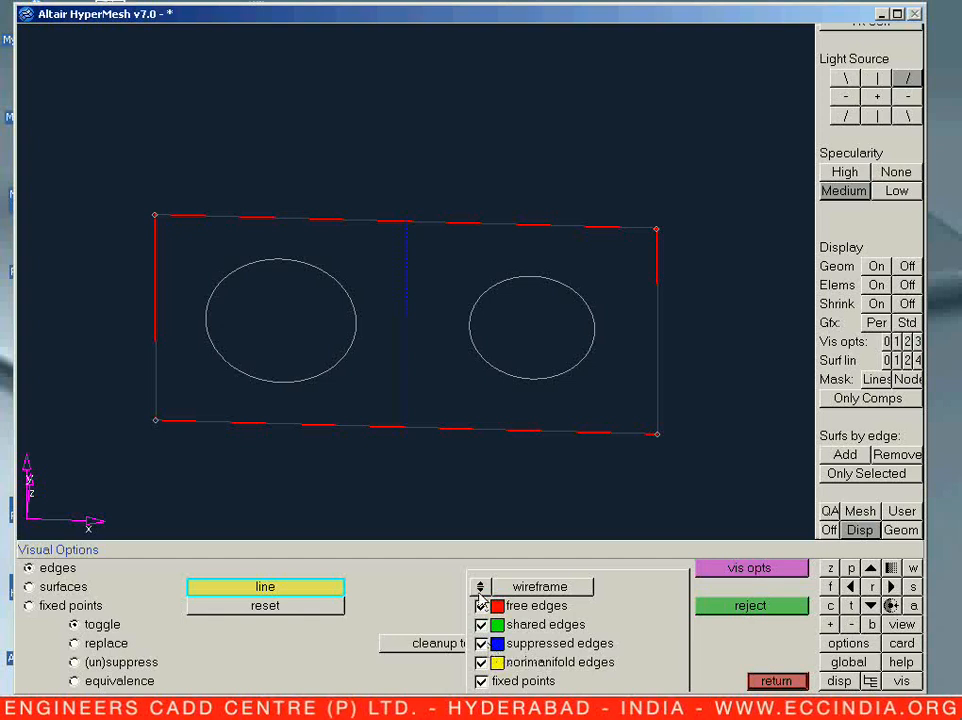
right_click_drag(457, 463, 472, 470, "ctrl")
left_click_drag(472, 470, 409, 426, "ctrl")
scroll(402, 410, "up", 3, "ctrl")
right_click_drag(390, 421, 361, 465, "ctrl")
scroll(361, 465, "down", 1, "ctrl")
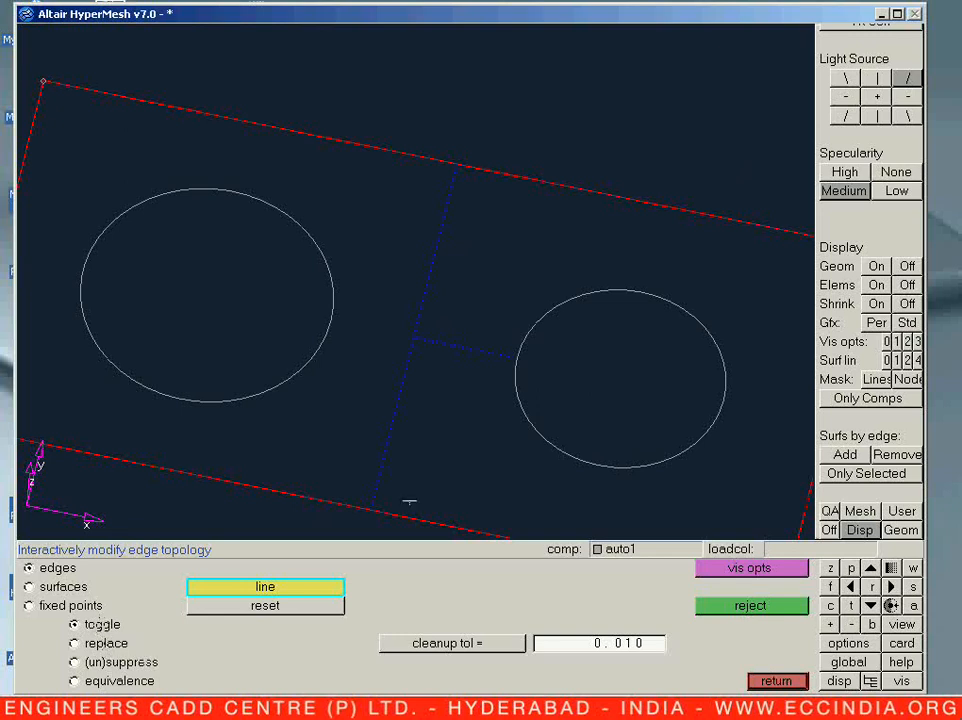
left_click(456, 350)
left_click(410, 371)
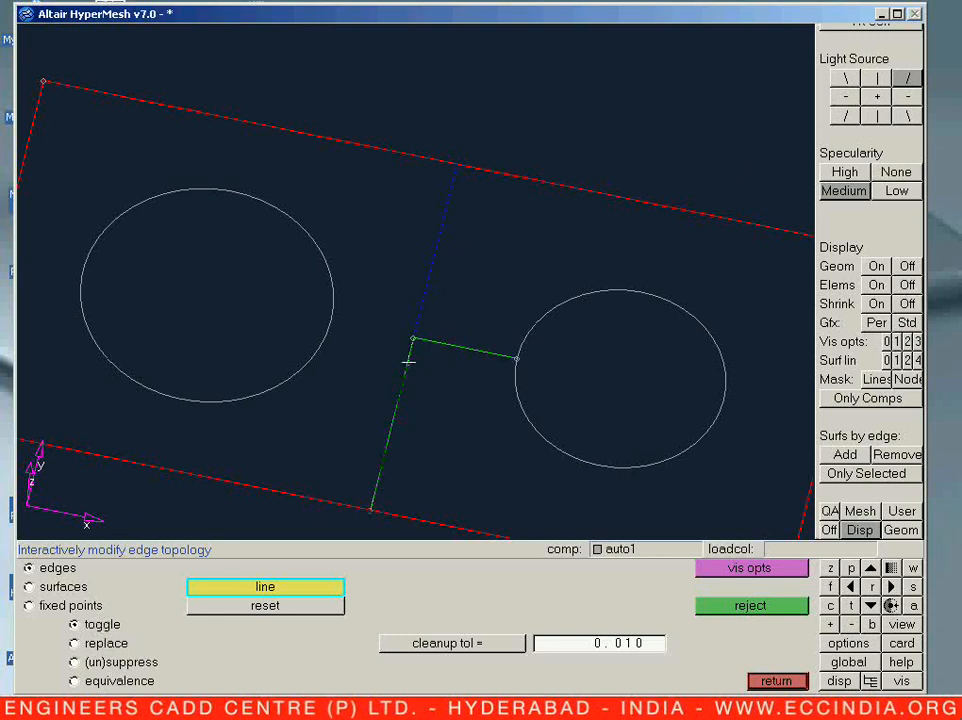
left_click(419, 313)
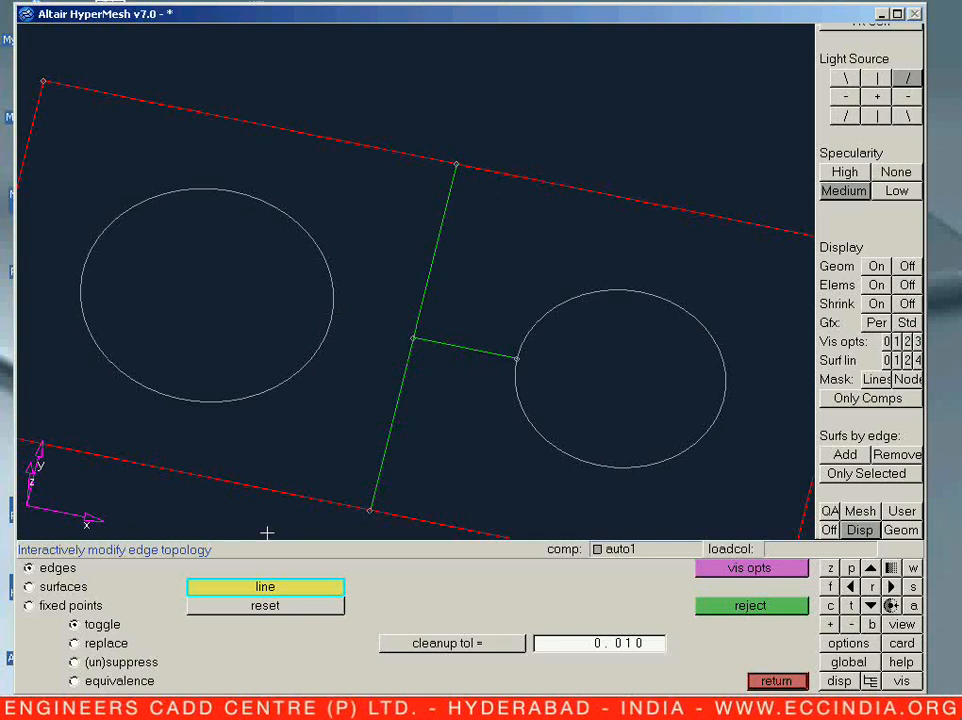
Toggle the lower segment of the middle edge through free, shared and suppressed, and back to shared.
left_click(106, 645)
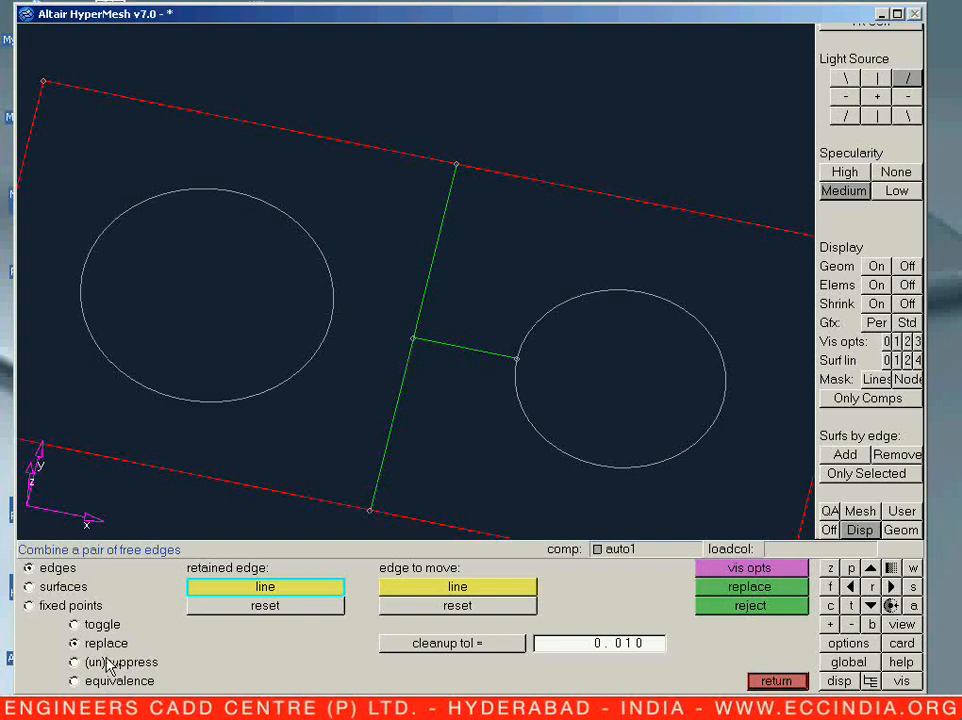
left_click(104, 623)
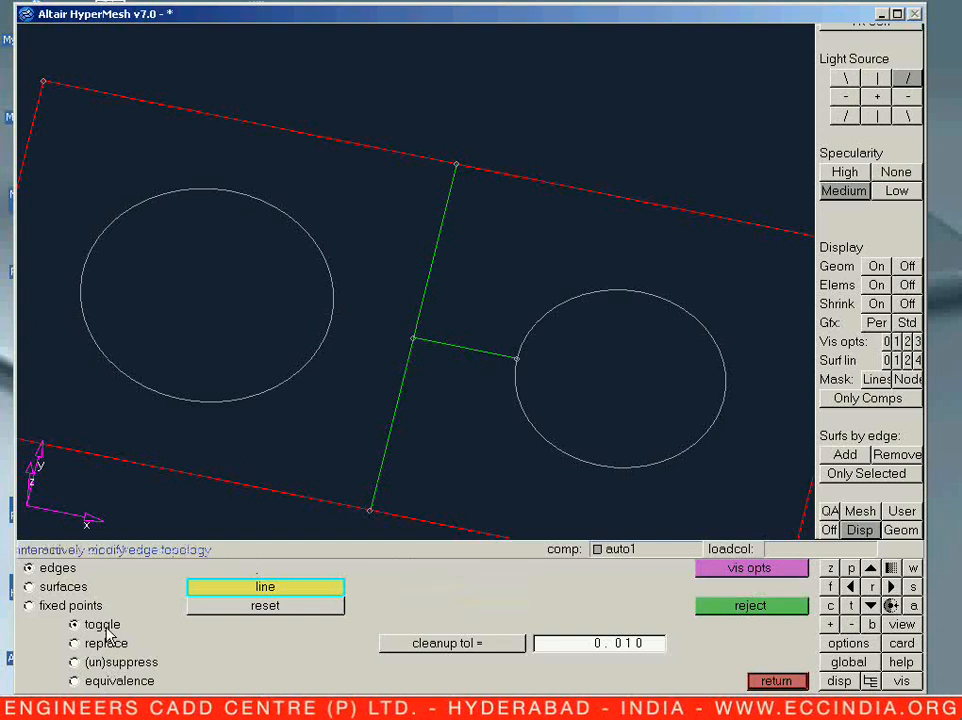
left_click(385, 443)
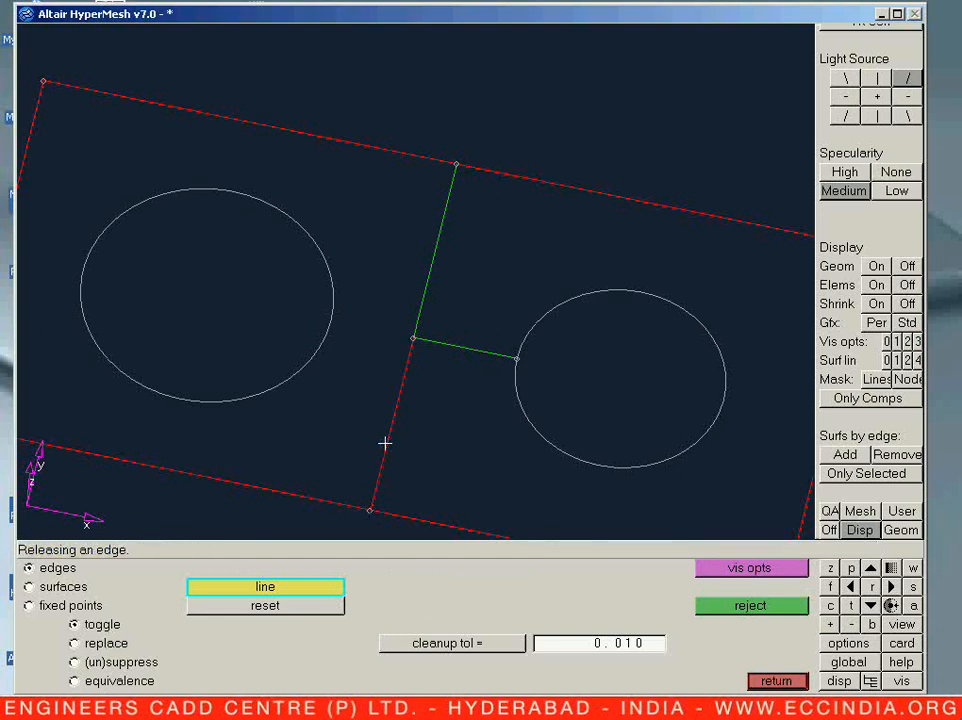
left_click(385, 443)
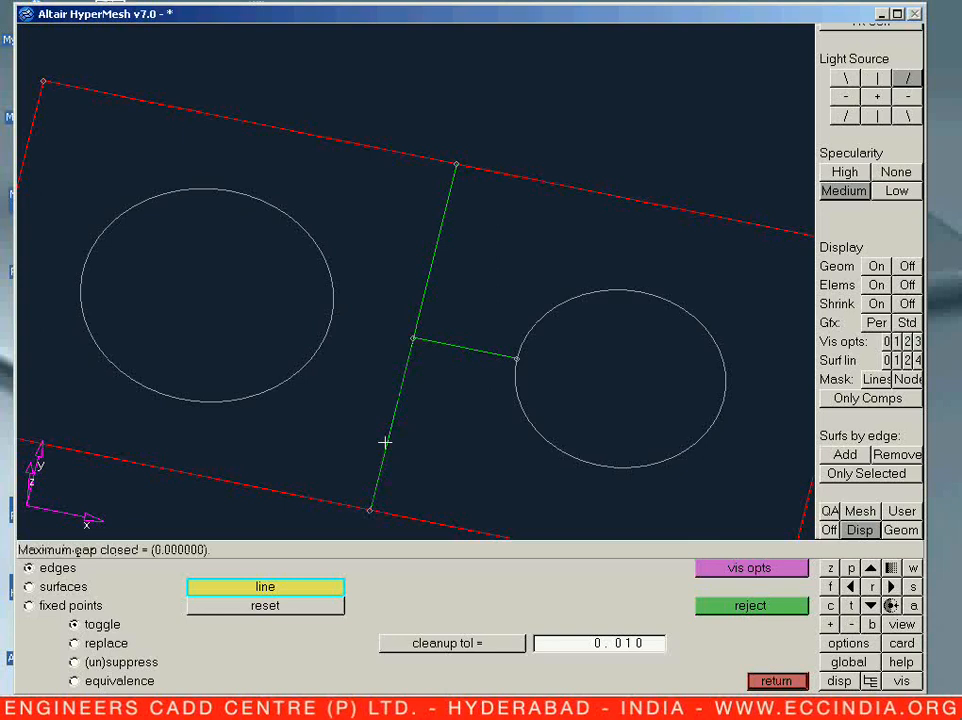
left_click(385, 443)
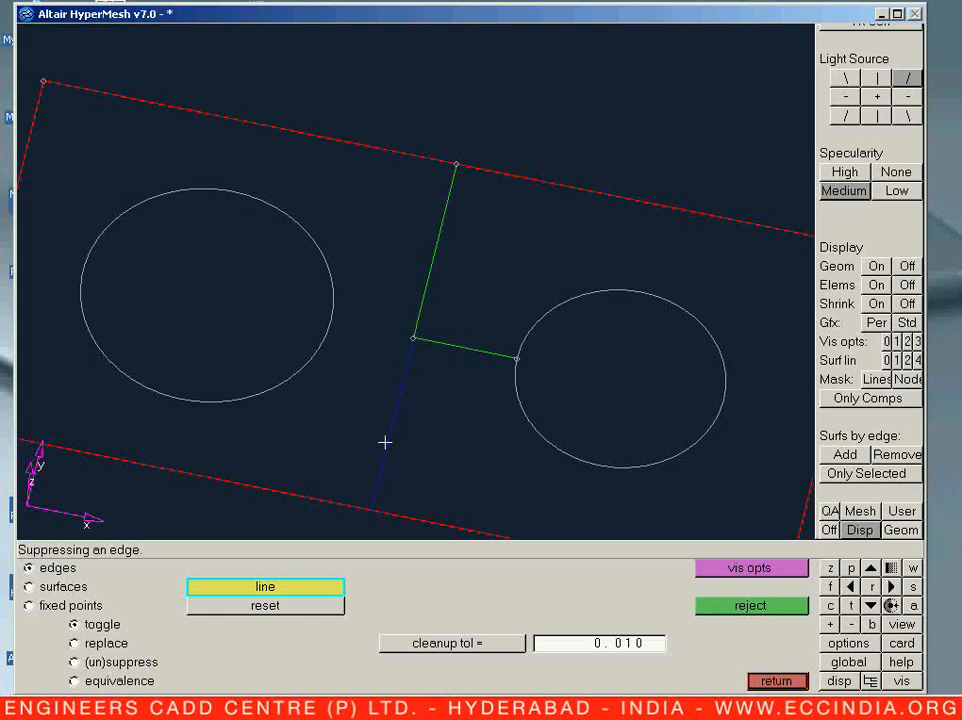
left_click(385, 443)
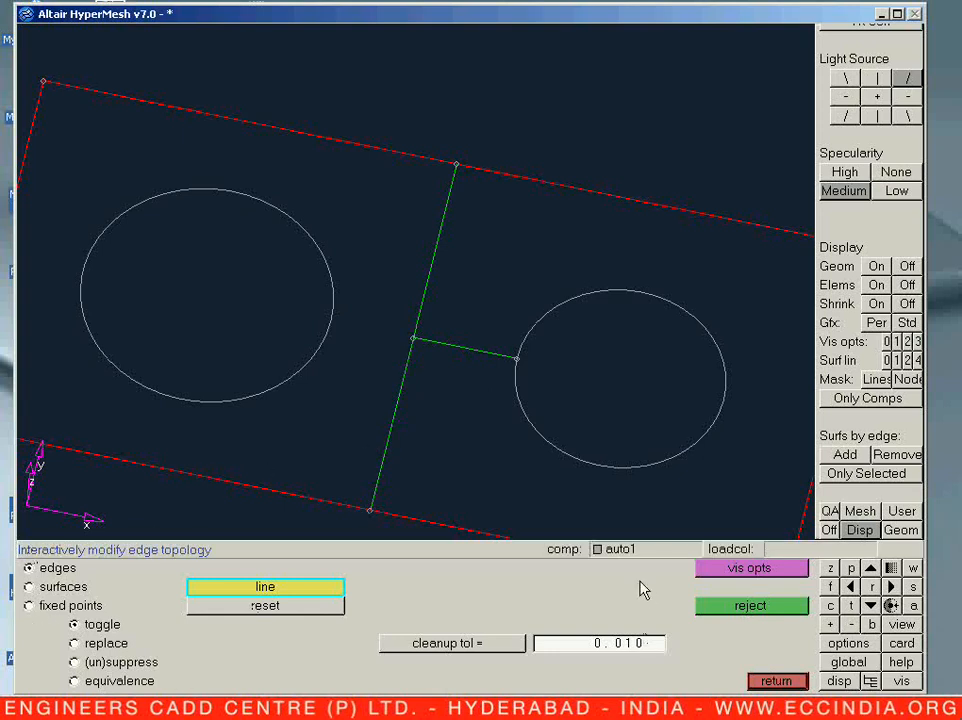
View the surfaces shaded, return them to wireframe, and leave the geometry cleanup.
left_click(727, 572)
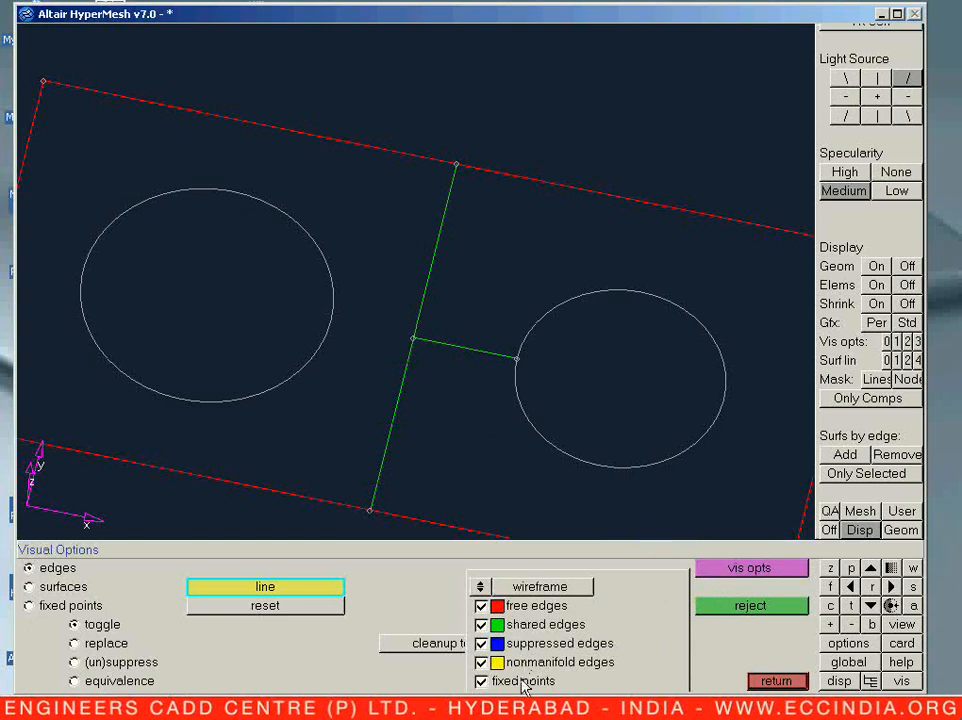
left_click(481, 587)
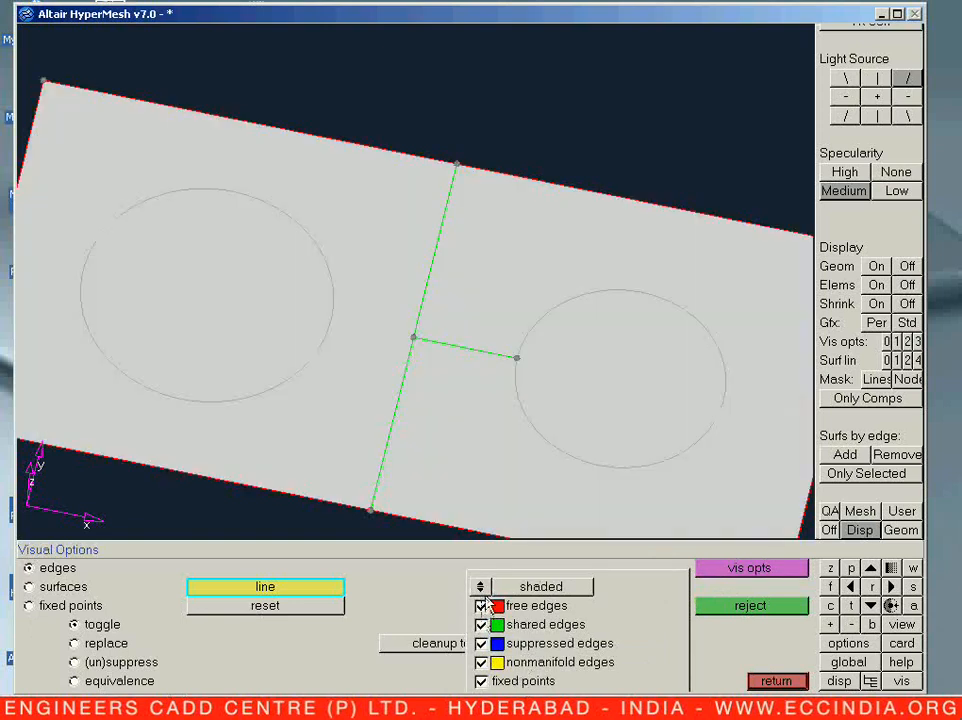
left_click(481, 588)
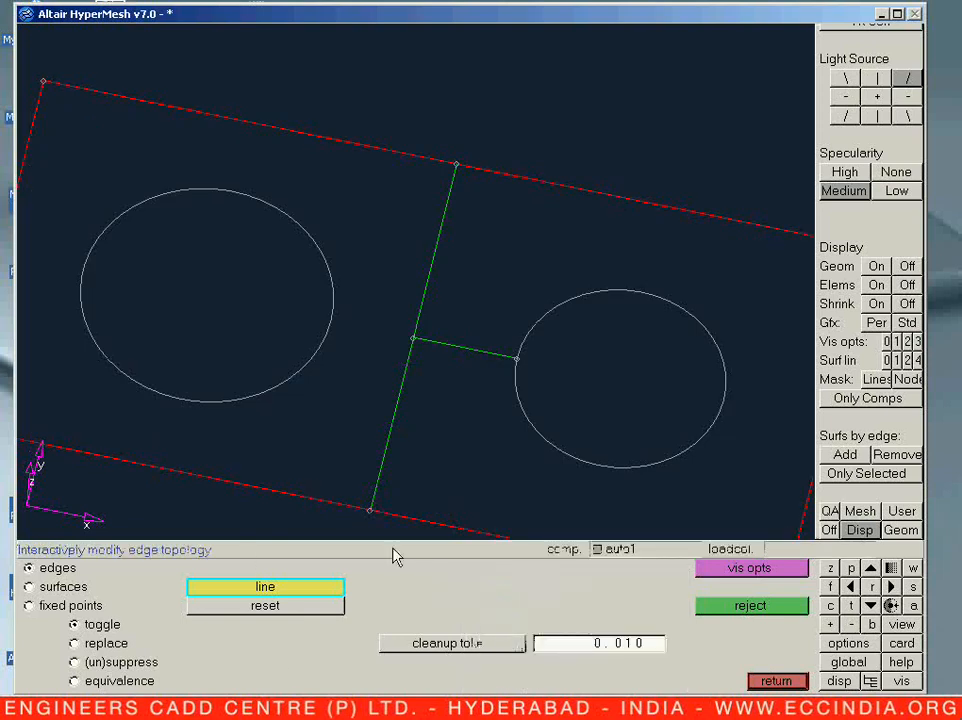
key("Escape")
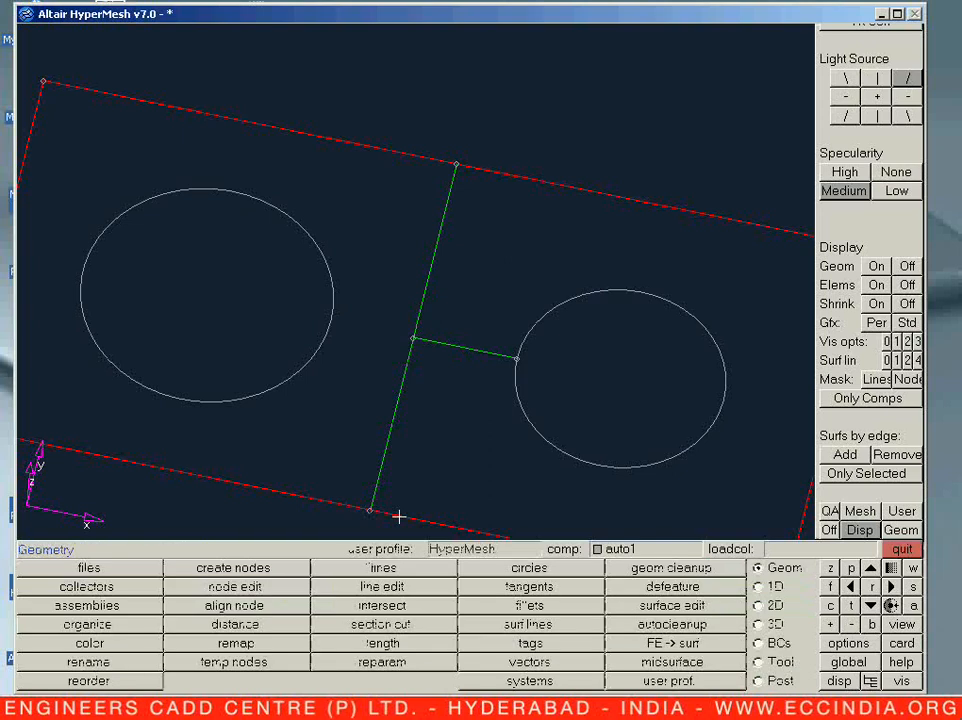
scroll(492, 445, "down", 3, "ctrl")
right_click_drag(487, 450, 470, 408, "ctrl")
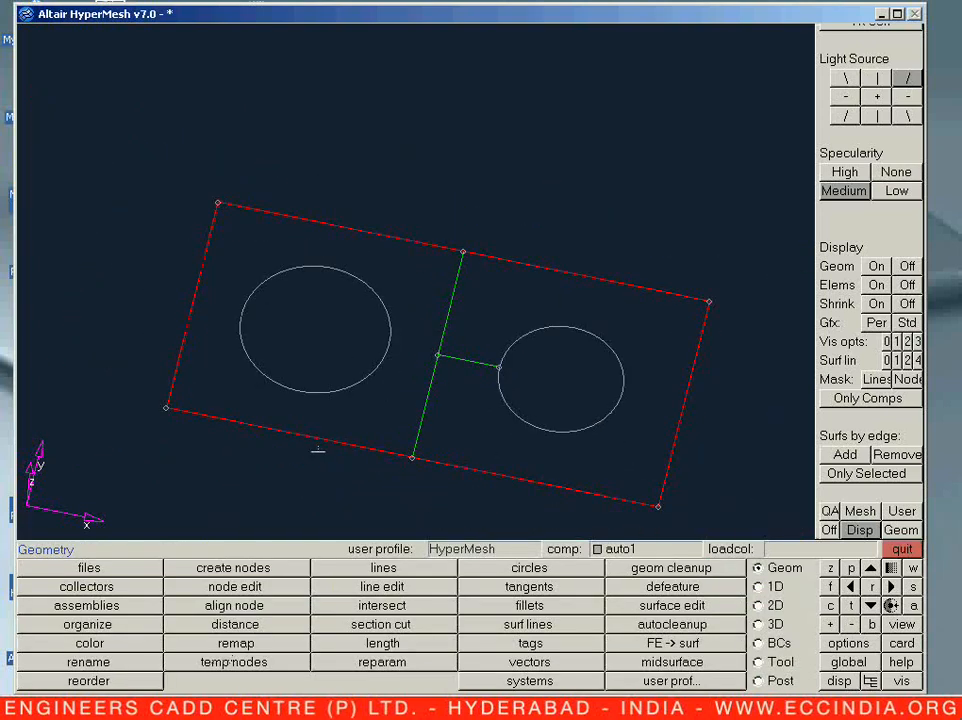